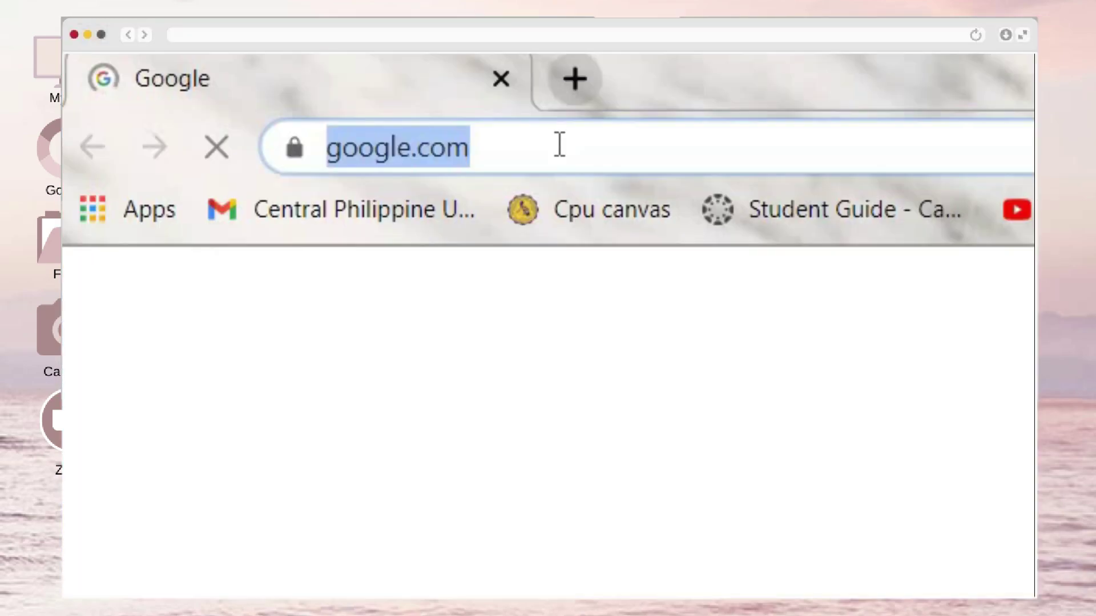
Step: Open canva.com, and load pinterest.ph in a second browser tab
type("canva.com")
key("Return")
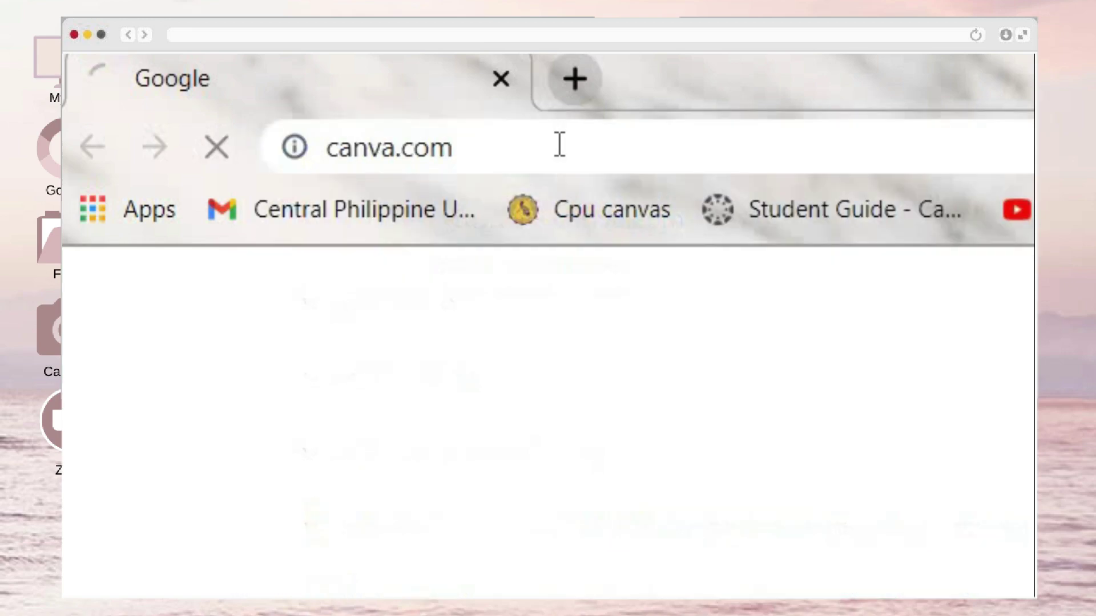
key("ctrl+t")
type("pinterest.ph")
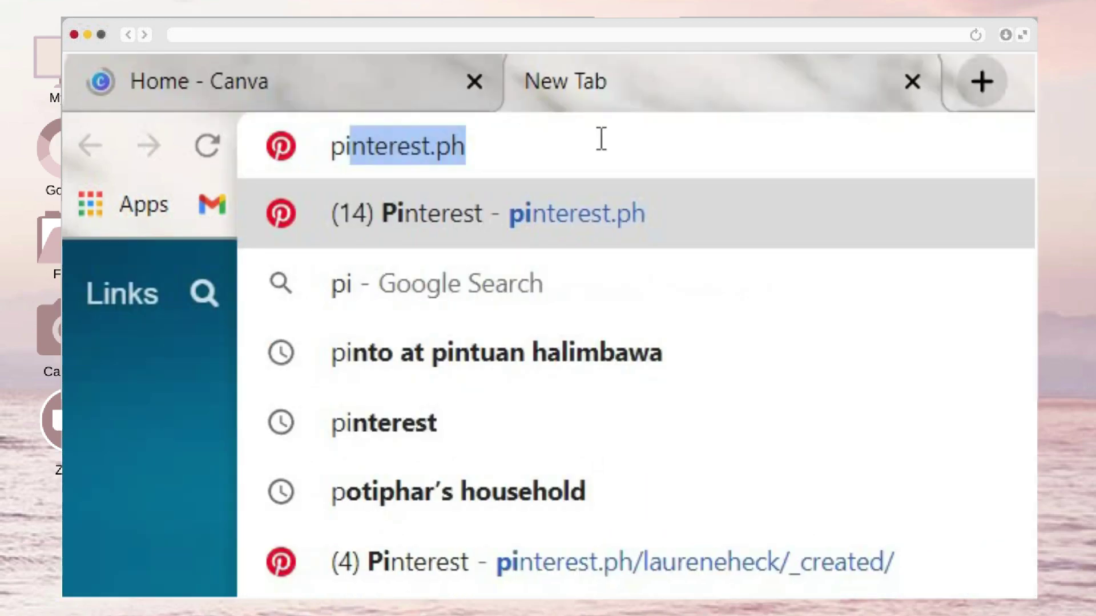
key("Return")
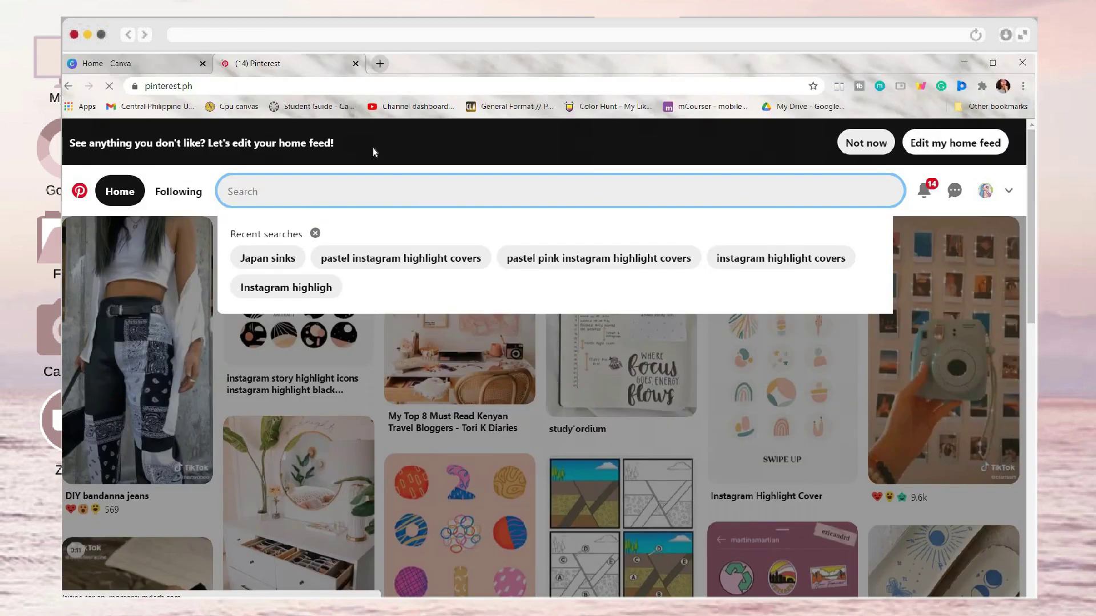
Step: Search Pinterest for "aesthetic background"
type("aesthetic back")
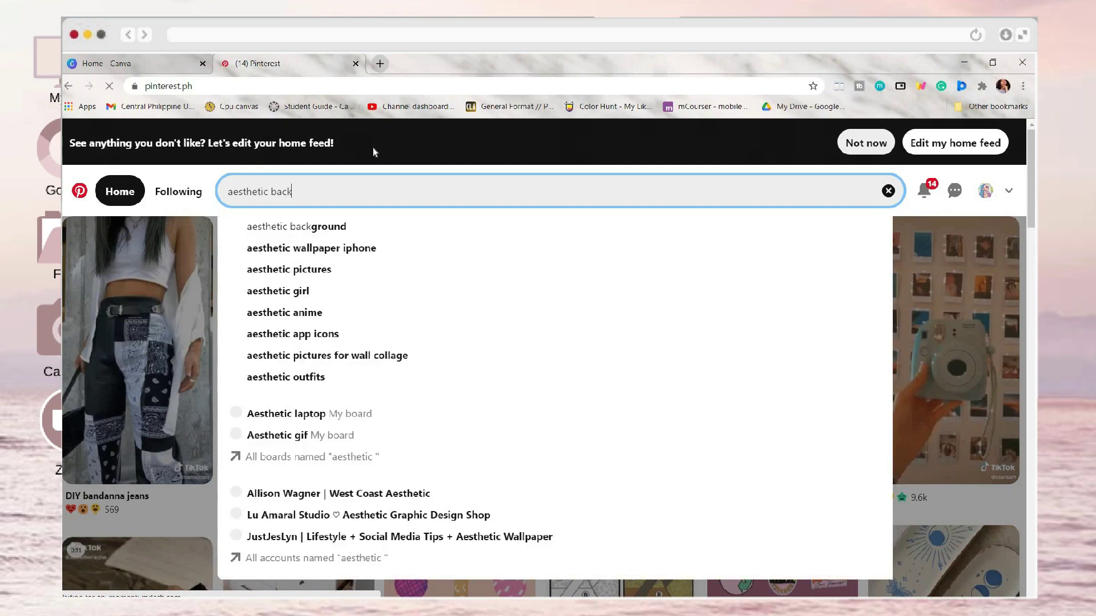
type("ground")
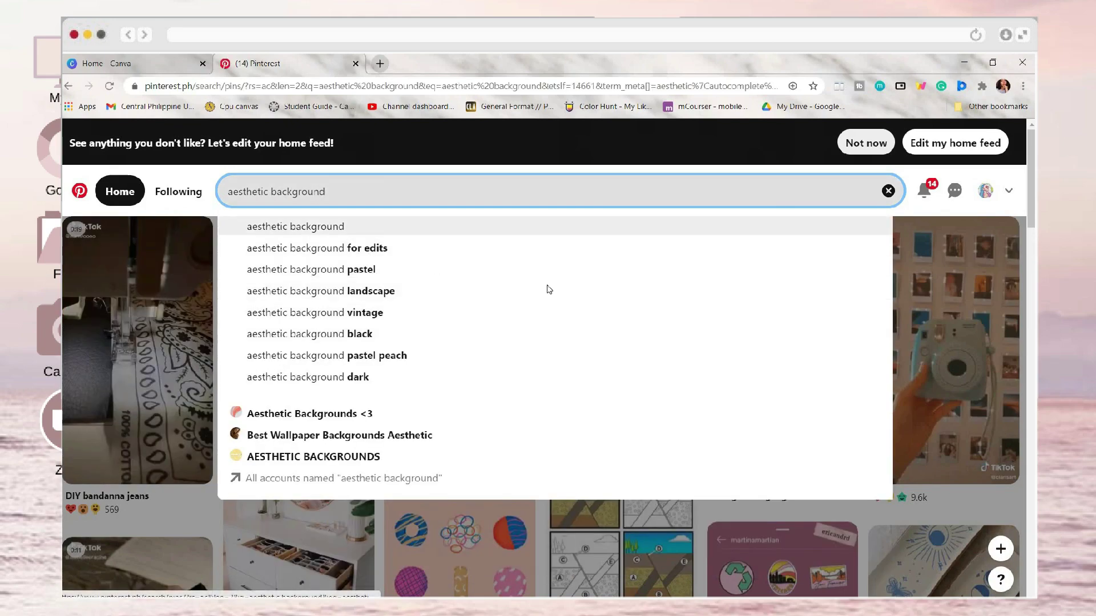
key("Return")
Step: Refine the search to "aesthetic background minimalist" and look through the resulting images
left_click(403, 149)
type("minimalist")
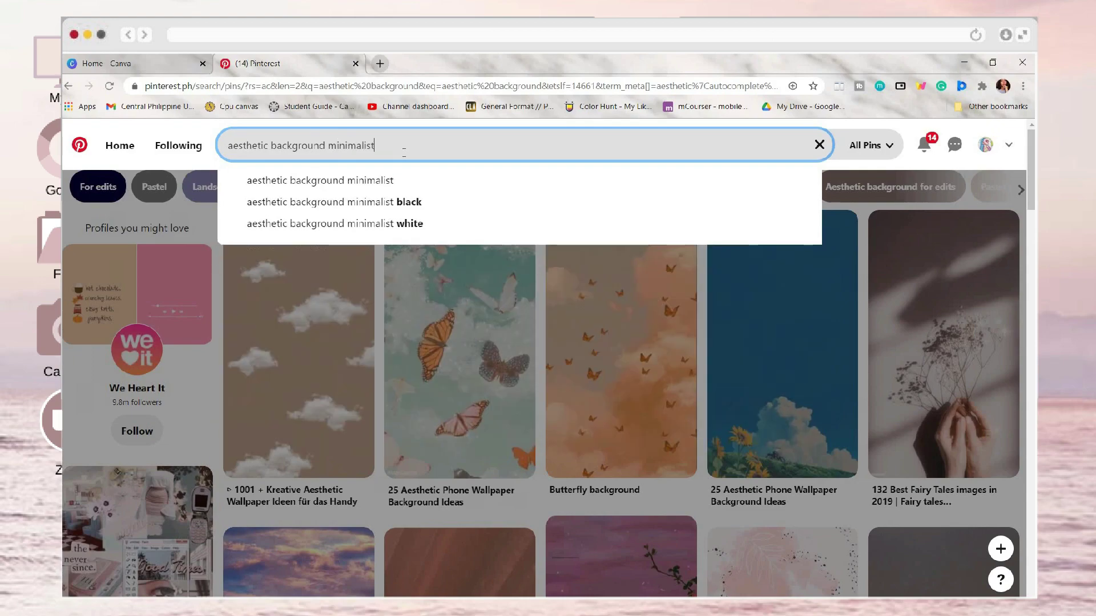
key("Return")
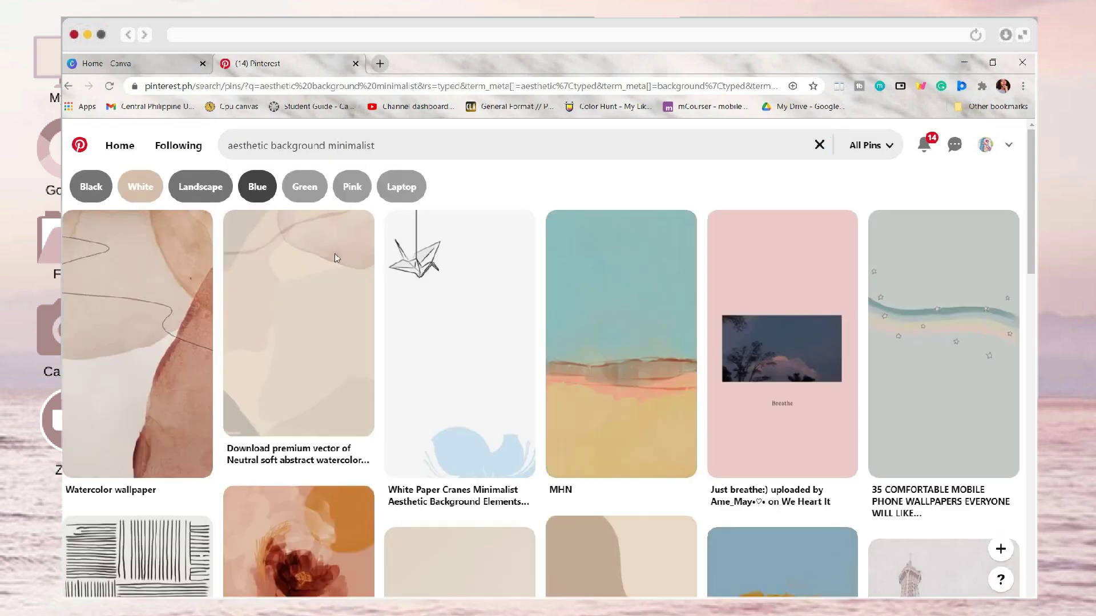
scroll(418, 427, "down", 4)
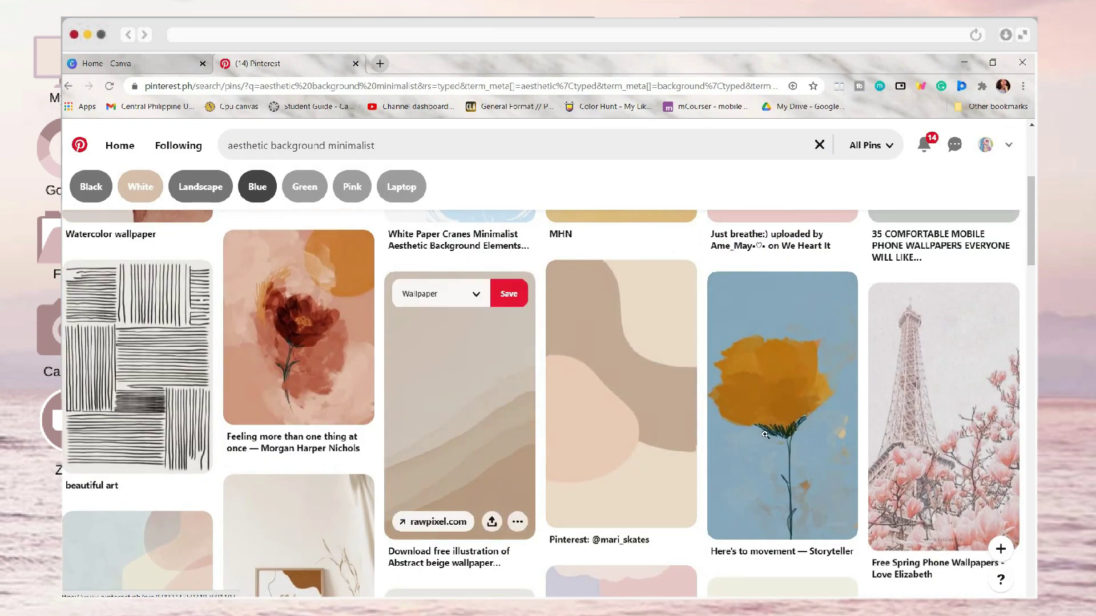
scroll(419, 427, "down", 5)
scroll(902, 412, "down", 5)
scroll(902, 412, "down", 20)
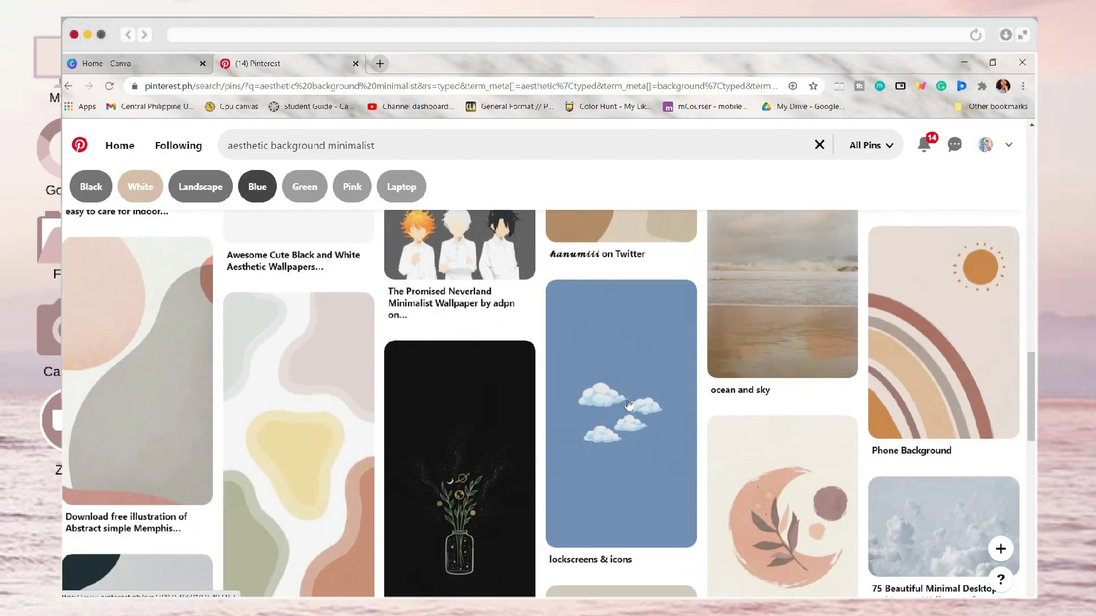
Step: Open the Ocean Sunset Print pin among the pastel aesthetic backgrounds and look through its similar images
scroll(928, 481, "down", 10)
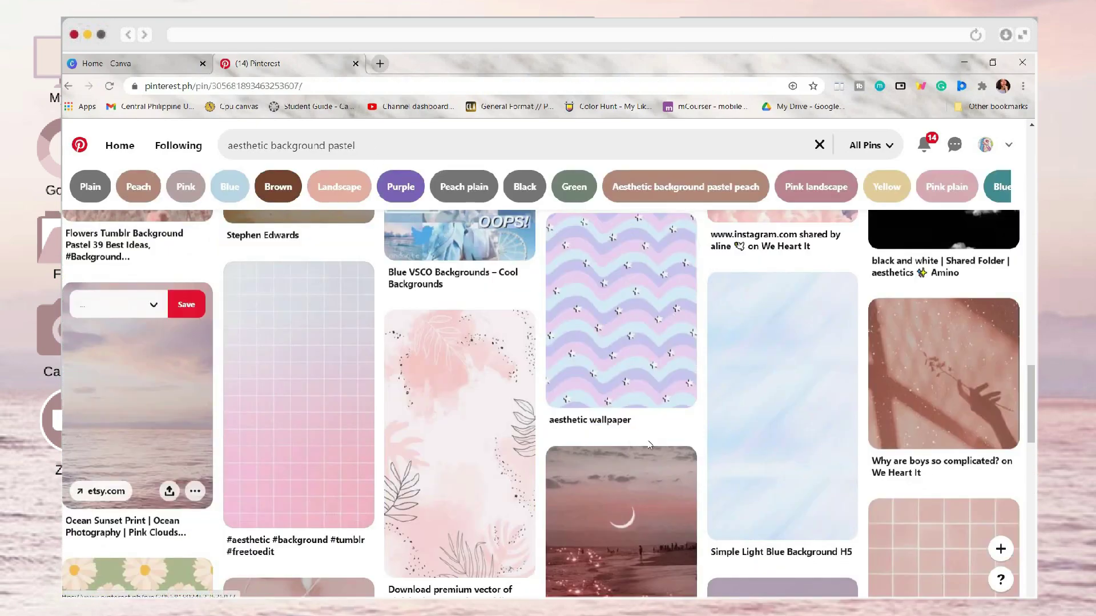
left_click(679, 444)
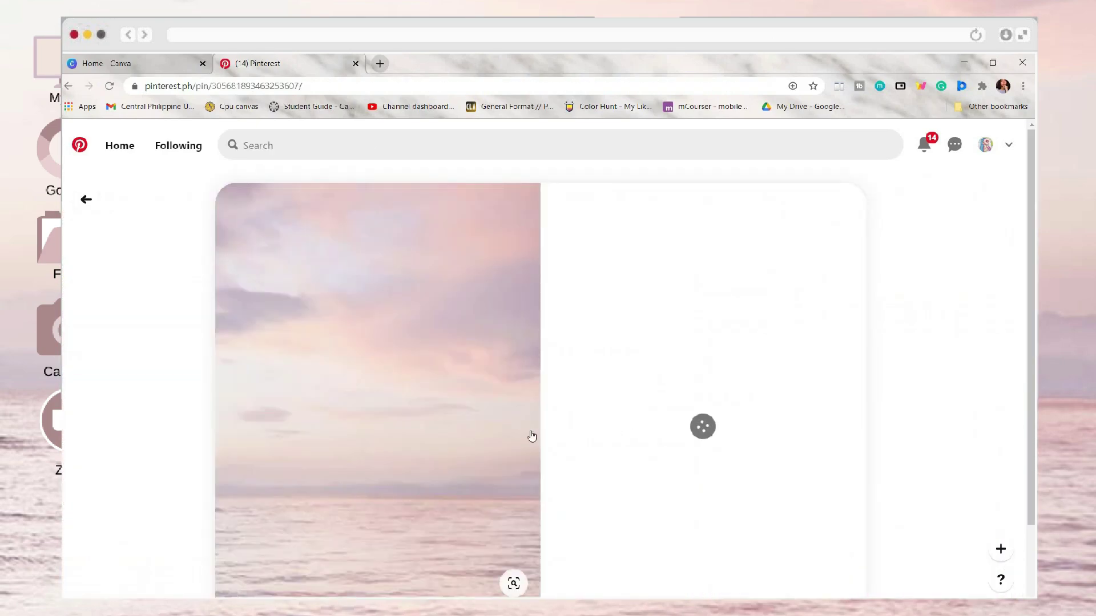
scroll(451, 359, "down", 10)
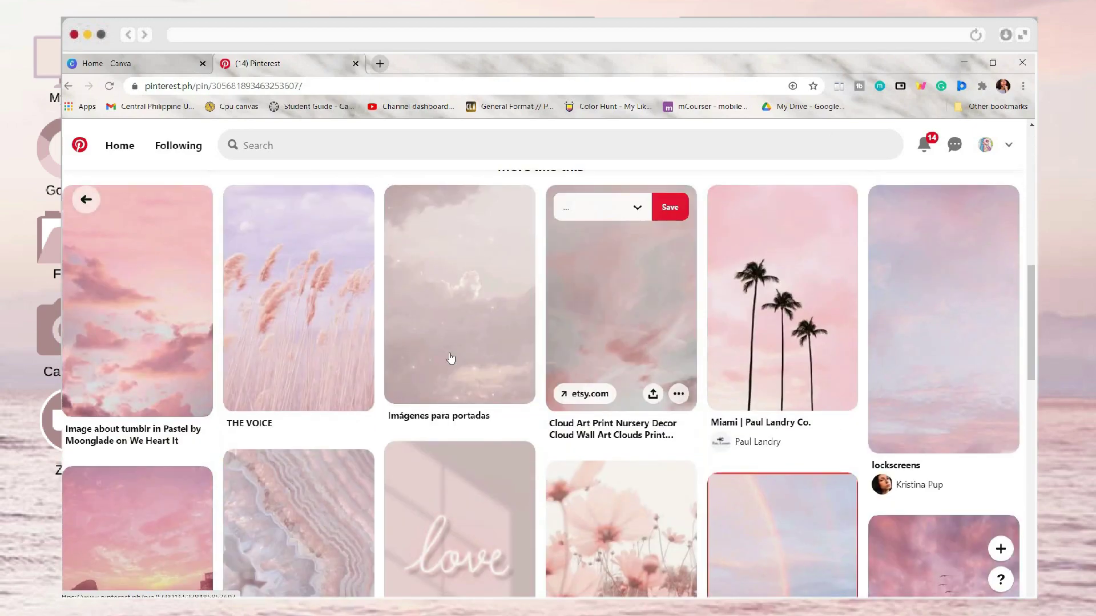
scroll(451, 359, "up", 10)
Step: Search for "plain pastel color" and download the image of the plain pastel pink pin
left_click(572, 186)
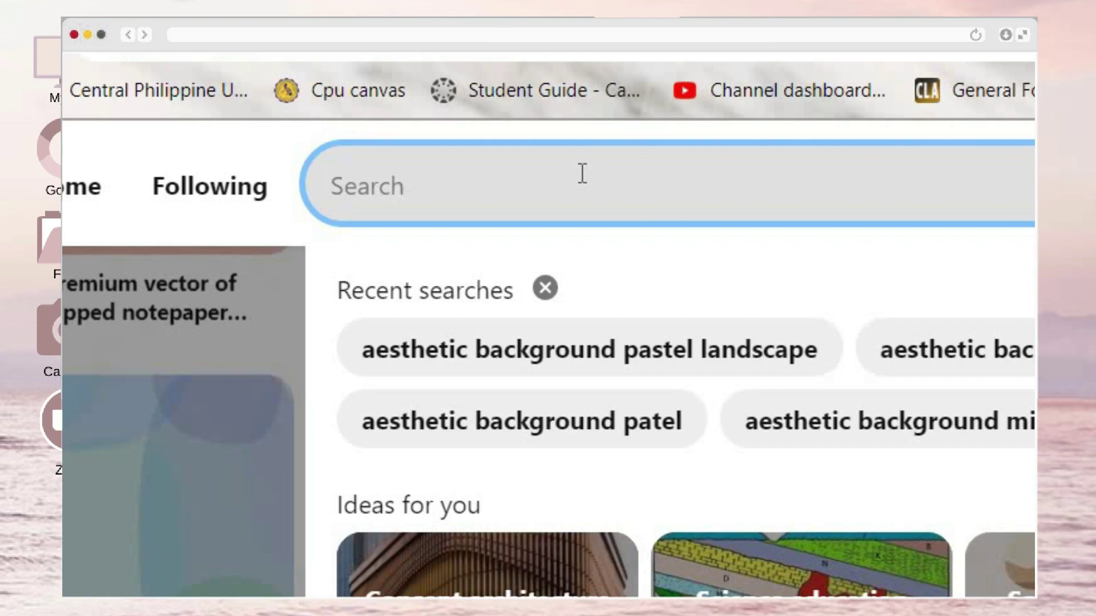
type("plain ")
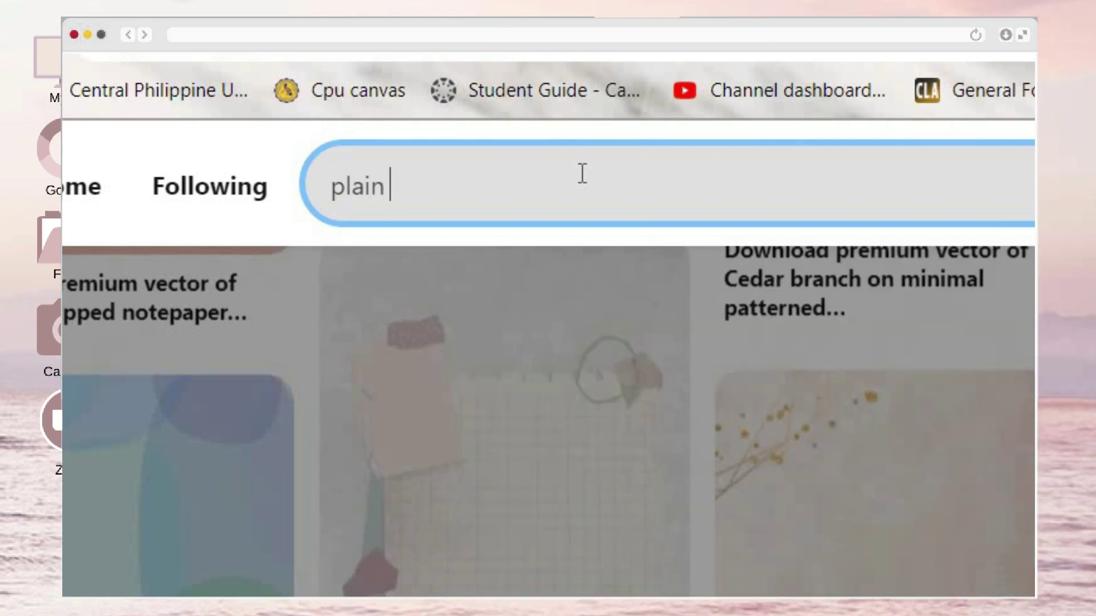
type("pastel color")
key("Return")
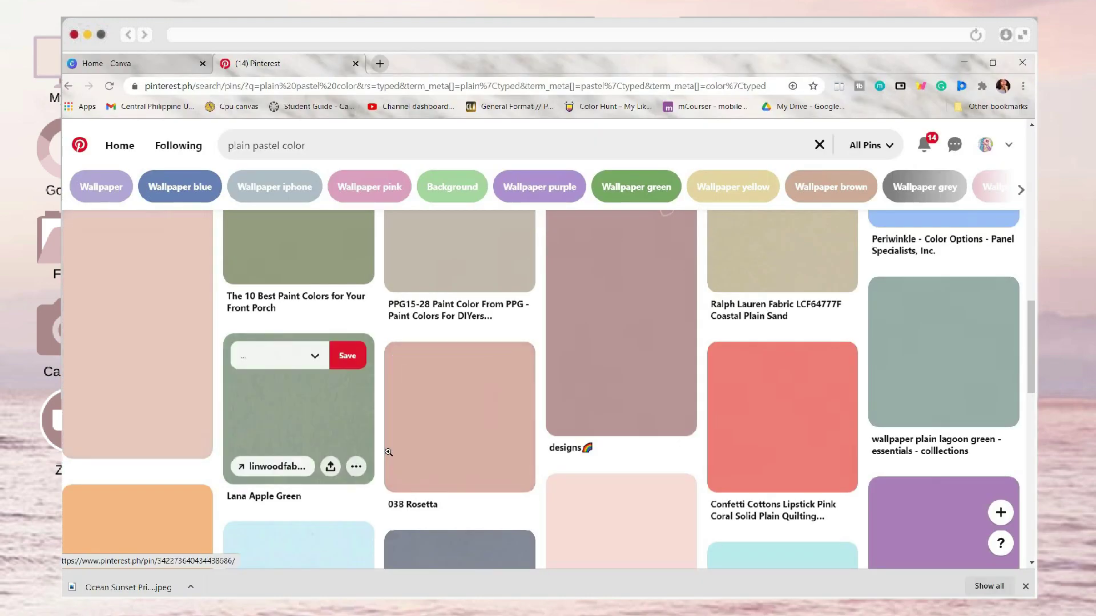
scroll(501, 443, "down", 5)
scroll(834, 446, "down", 5)
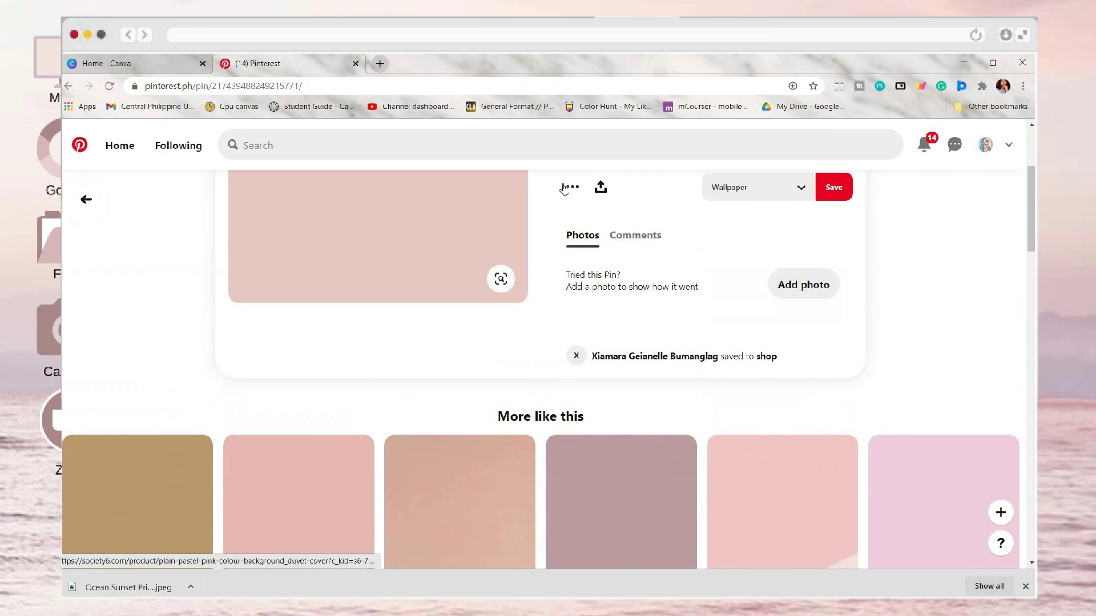
left_click(572, 187)
left_click(580, 223)
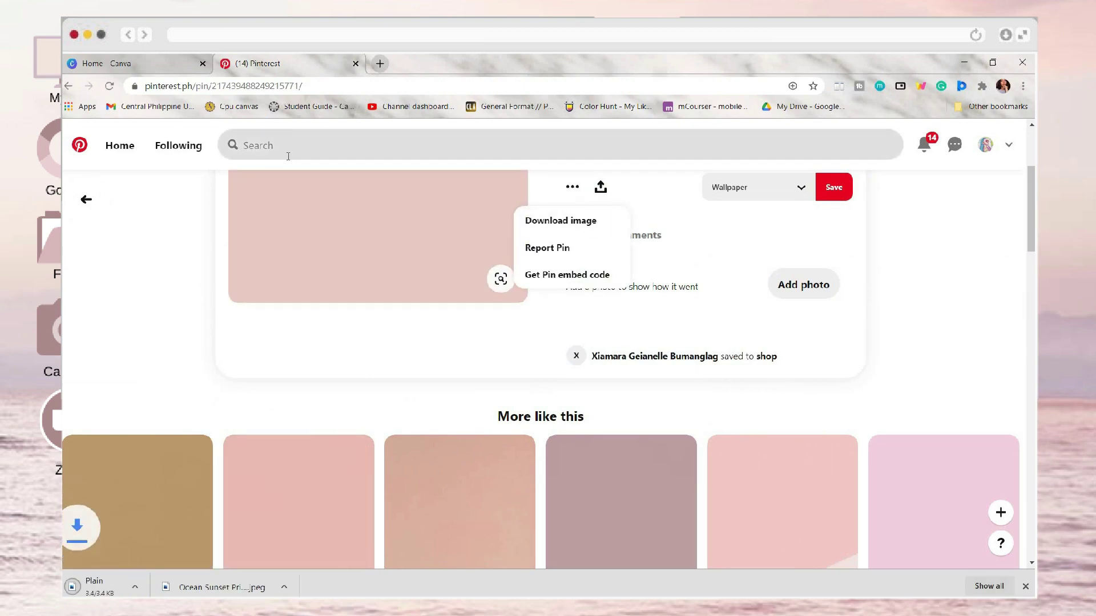
Step: Search for "blank web browser", open the "What Is about:blank" pin and look through its similar images
left_click(337, 150)
type("blan")
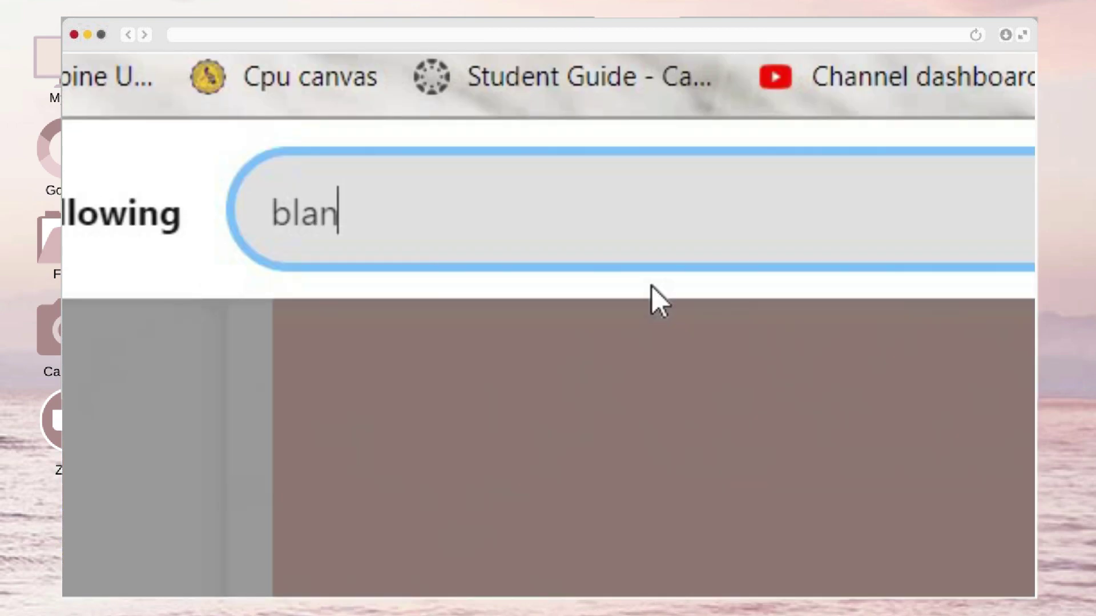
type("k web browser")
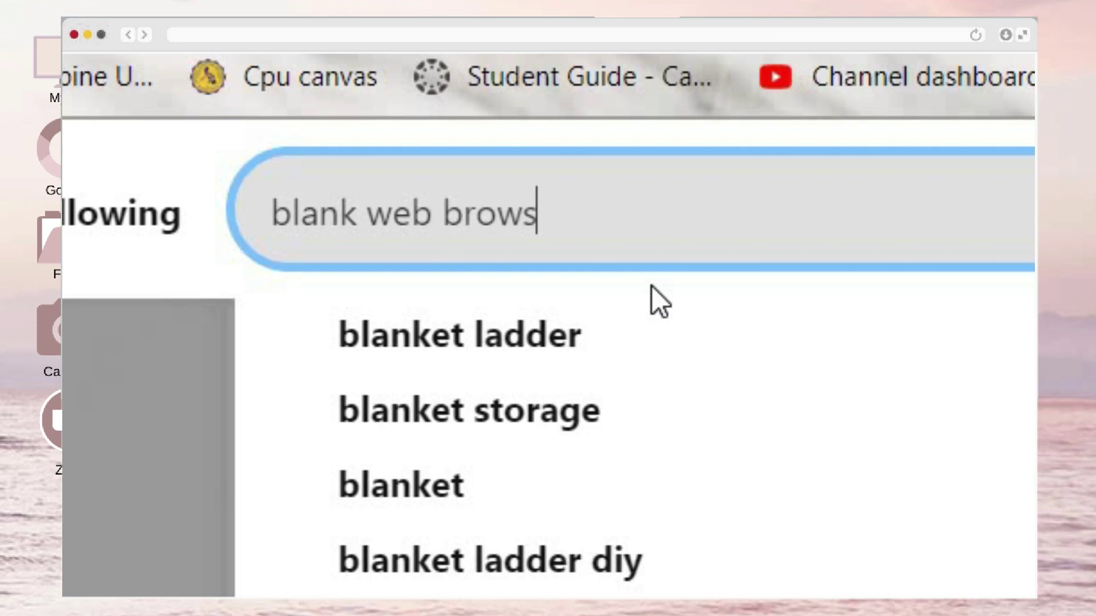
key("Return")
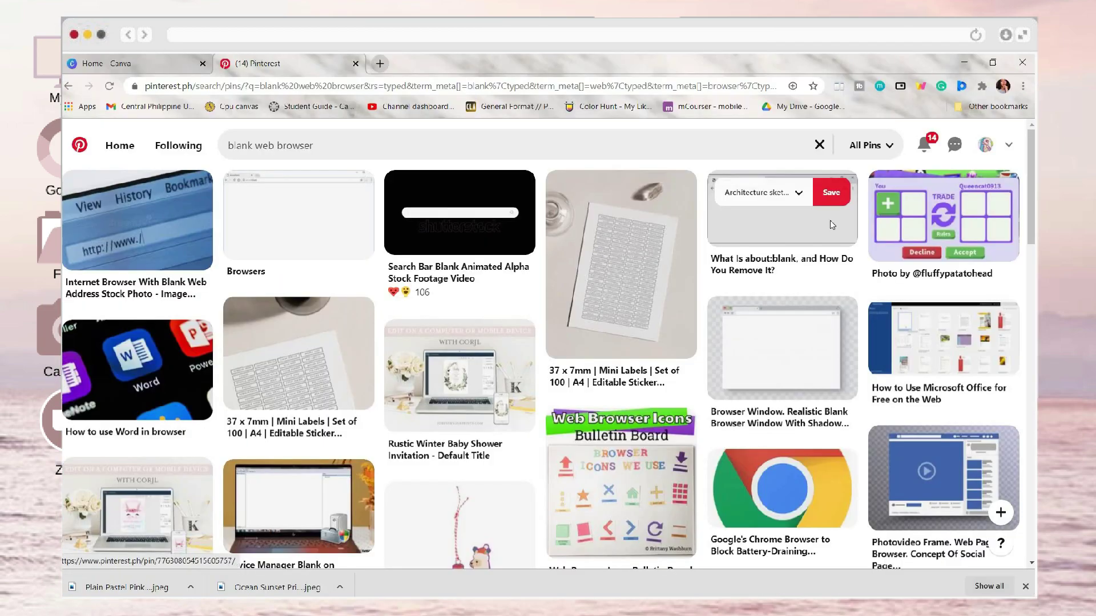
left_click(801, 260)
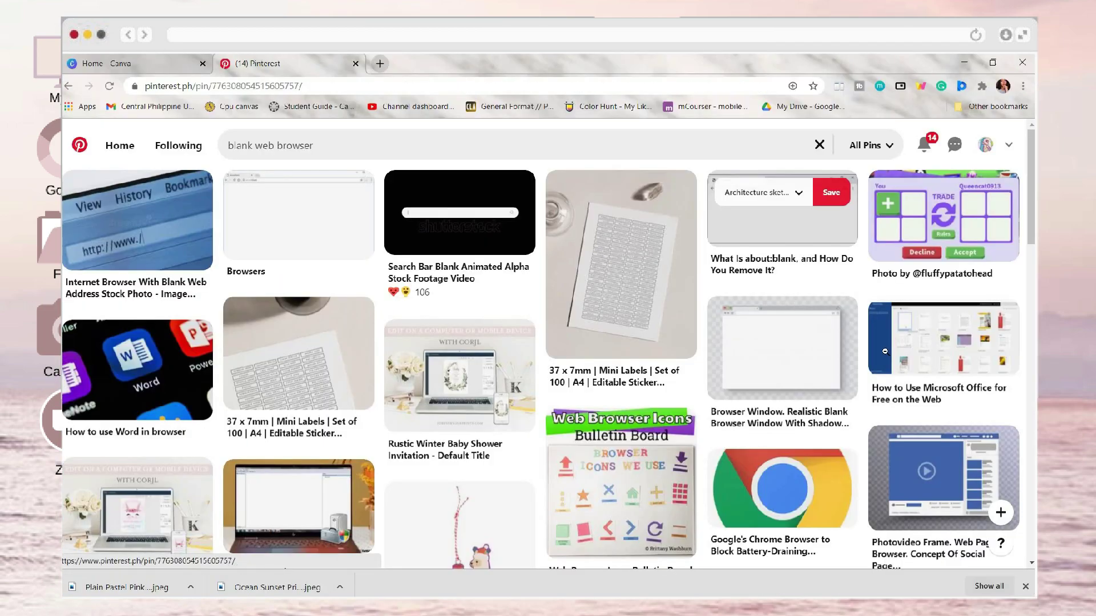
scroll(400, 399, "down", 10)
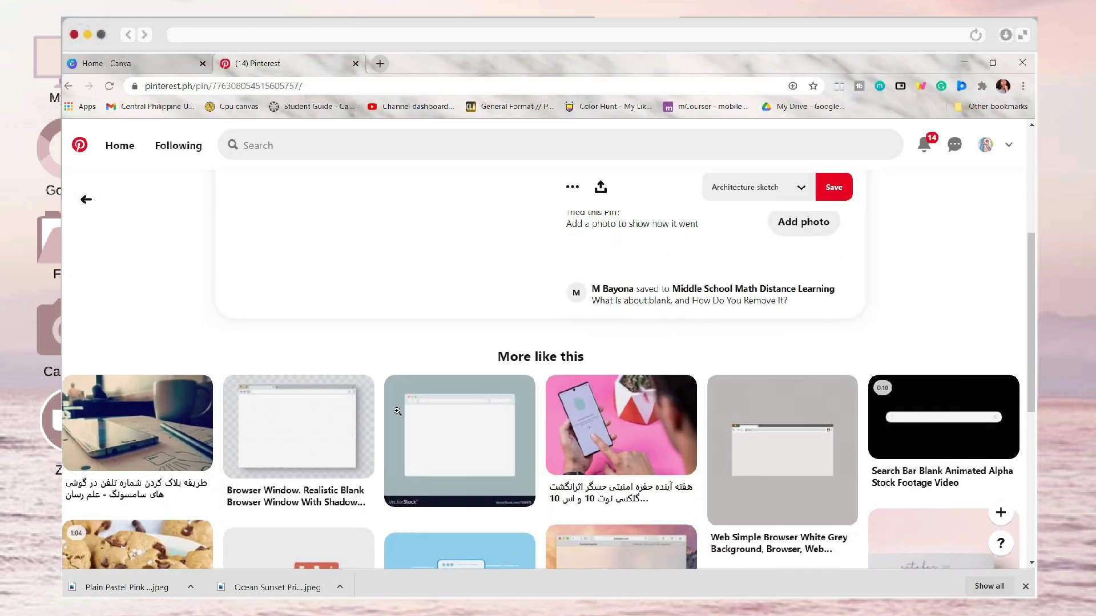
scroll(499, 326, "up", 3)
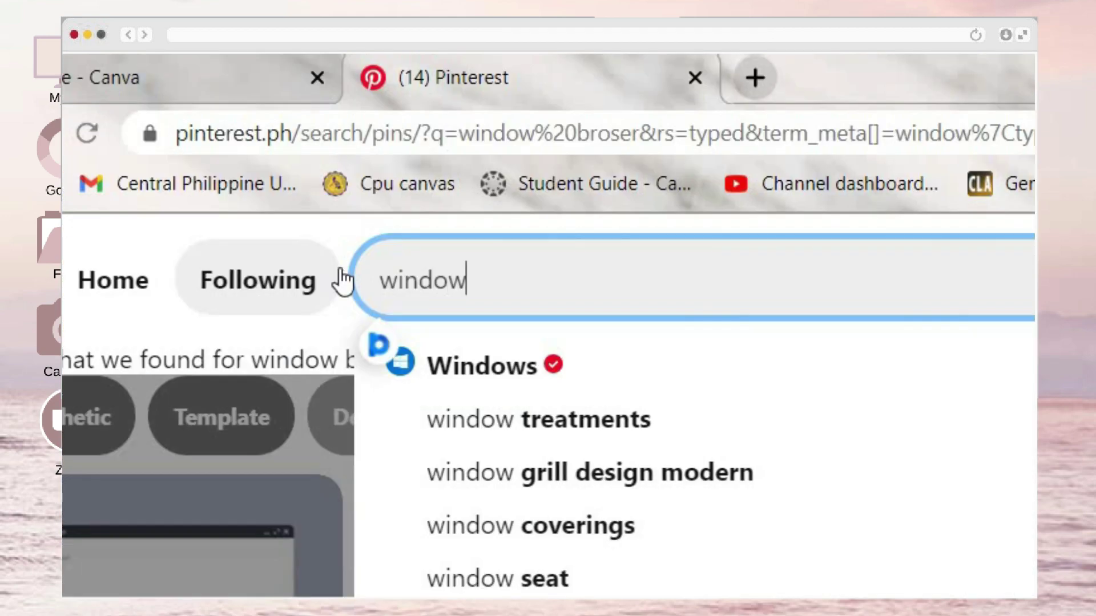
Step: Search for "window browser" and download the image of the first Browser Window Stock Photos pin
type("browes")
key("BackSpace")
key("BackSpace")
type("ser")
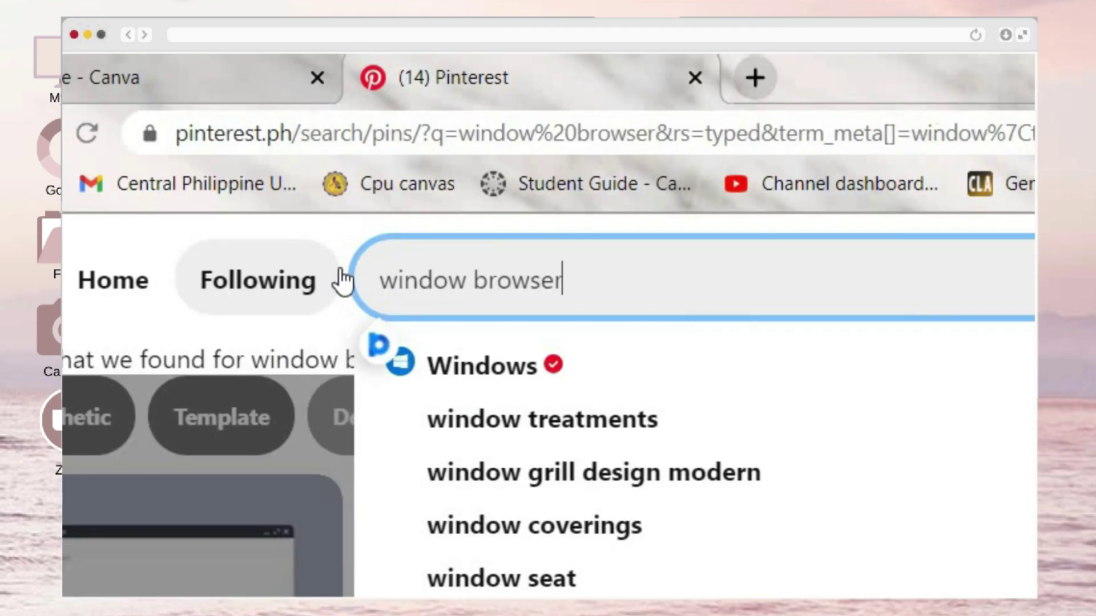
key("Return")
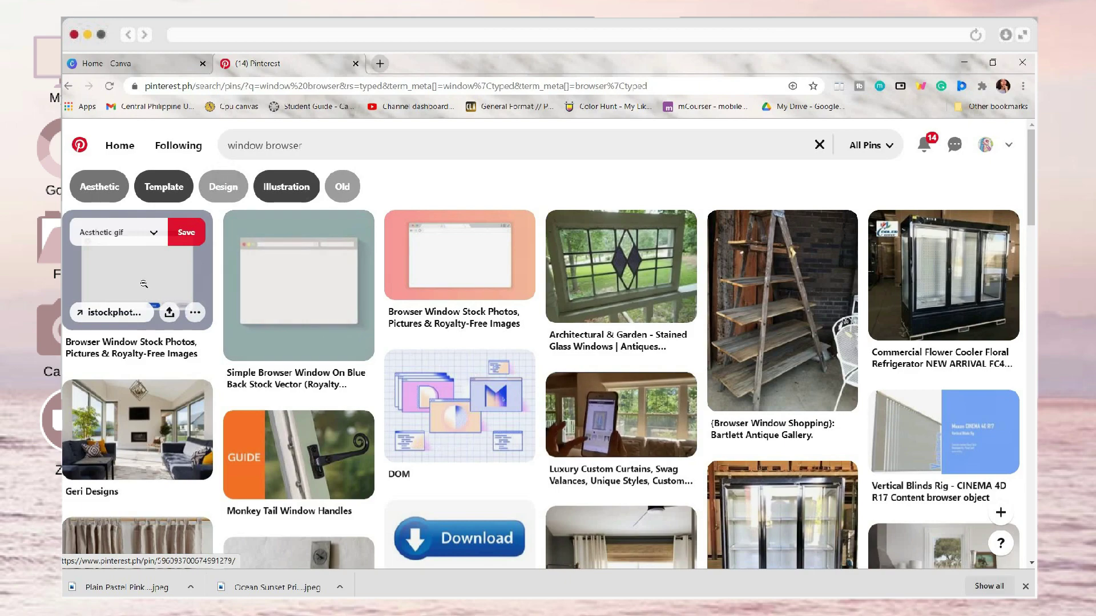
left_click(143, 284)
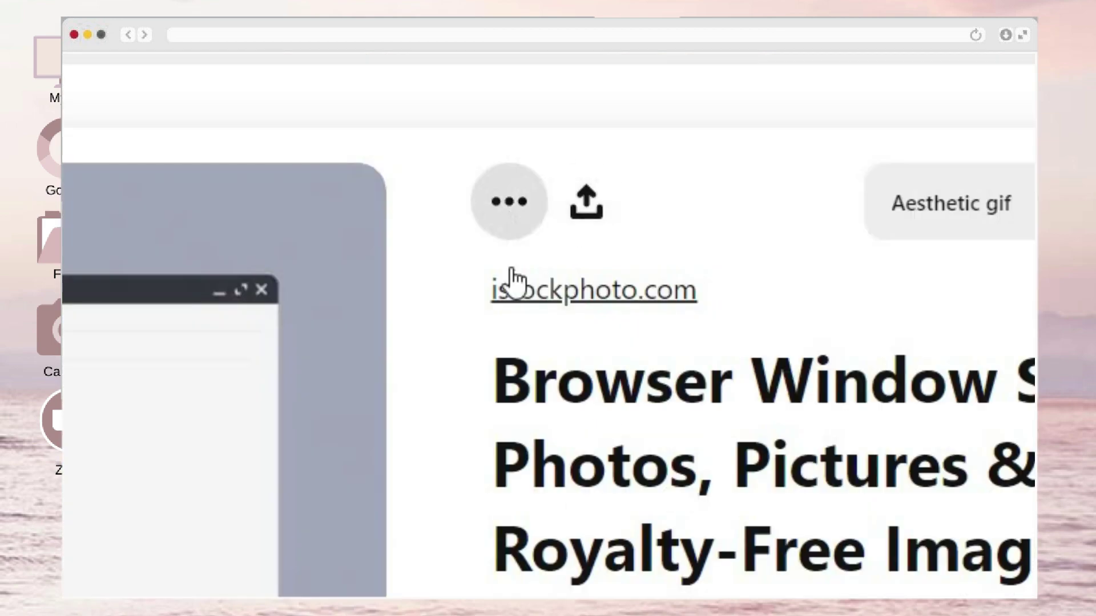
left_click(573, 210)
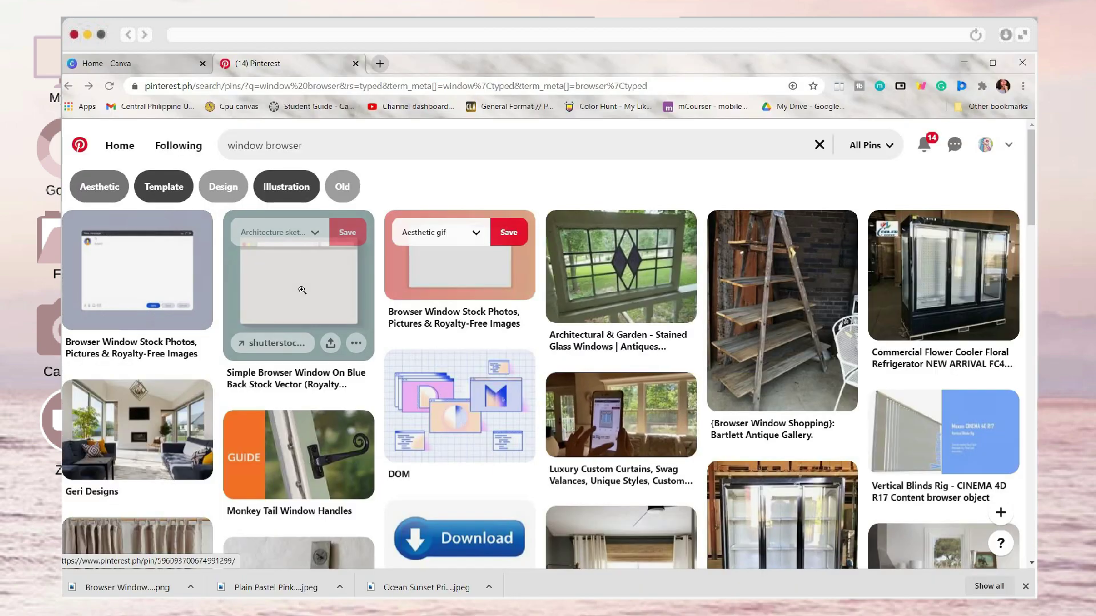
Step: Open the Simple Browser Window pin and the first Browser Window pin, and look through their similar images
left_click(299, 285)
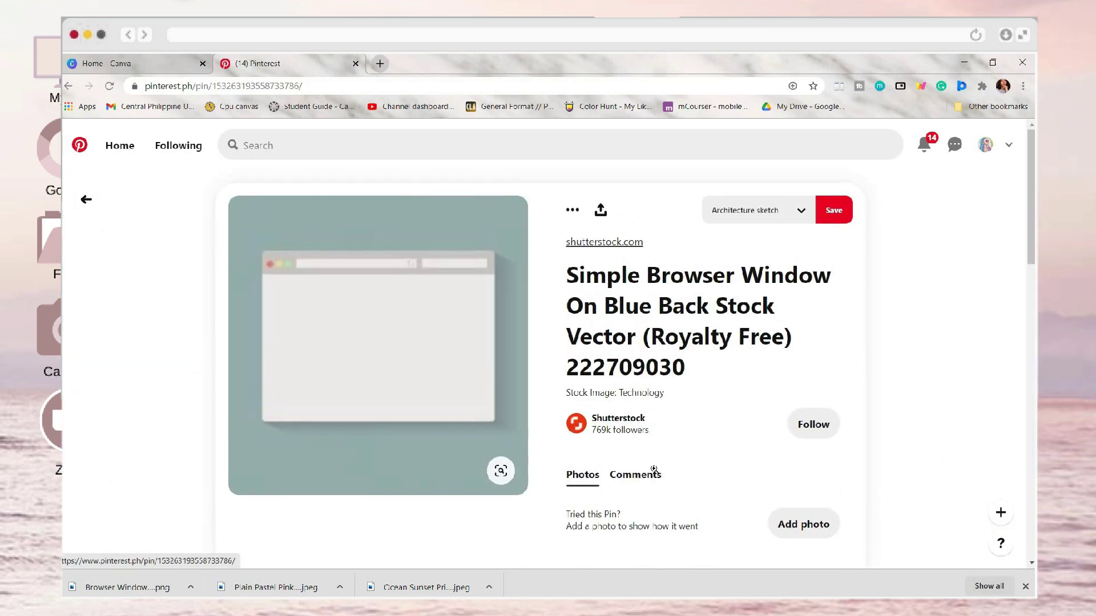
scroll(654, 472, "down", 10)
left_click(152, 304)
scroll(449, 318, "down", 6)
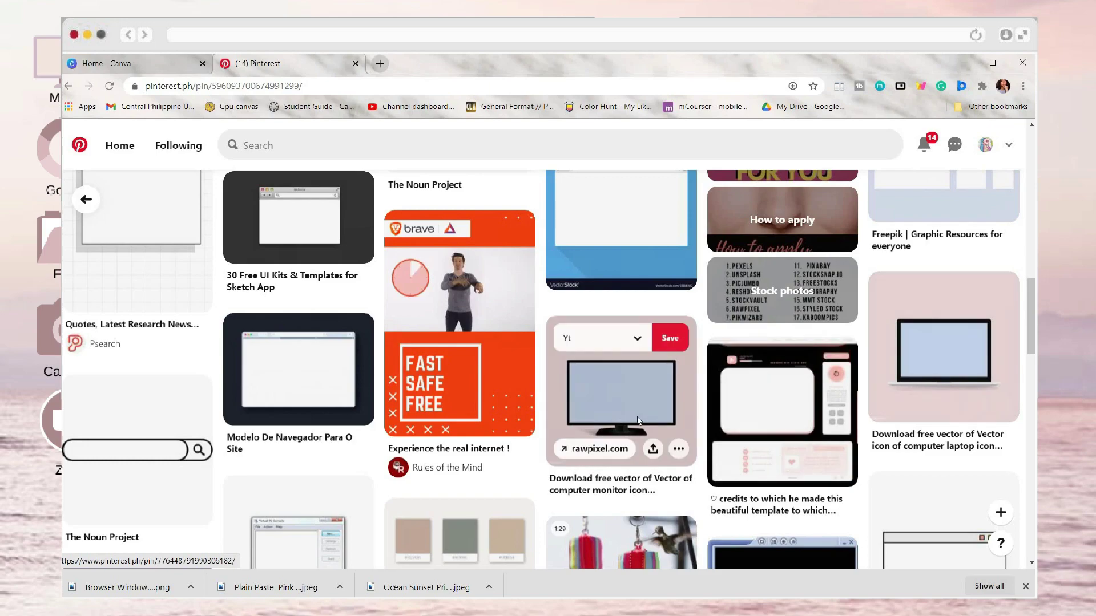
Step: Open the rawpixel computer monitor pin with the pink background and examine the visually similar monitor images
left_click(628, 394)
scroll(494, 415, "down", 2)
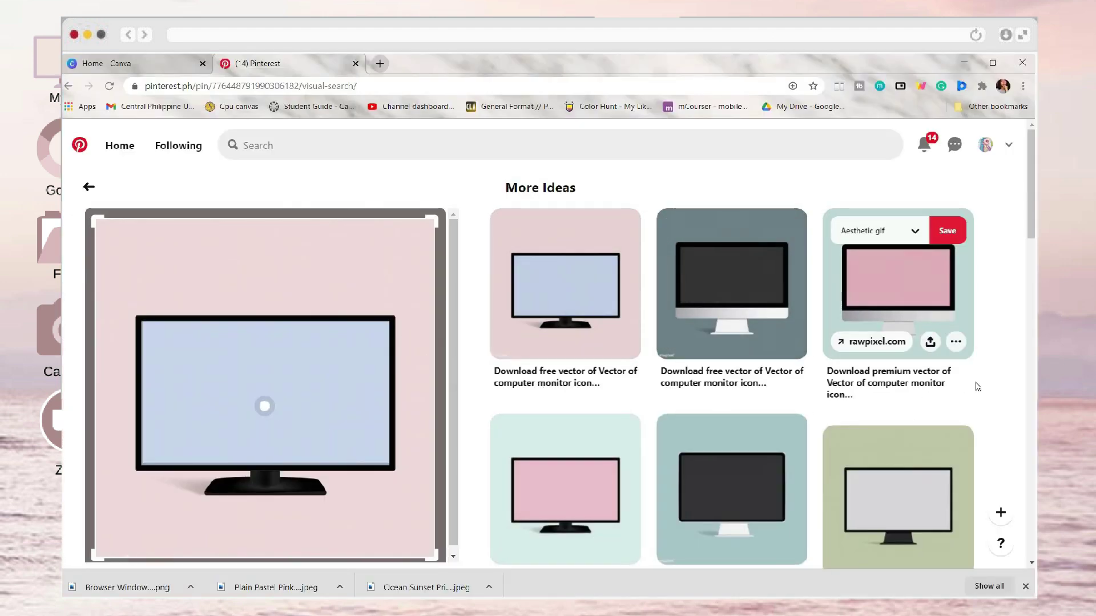
scroll(974, 385, "down", 3)
scroll(977, 387, "down", 5)
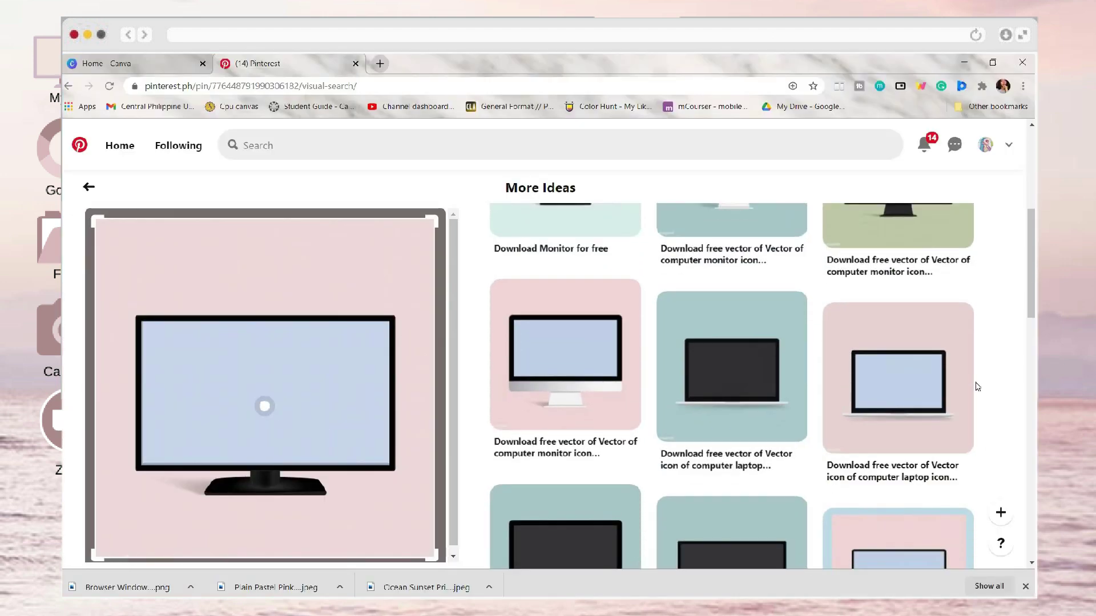
scroll(978, 387, "down", 8)
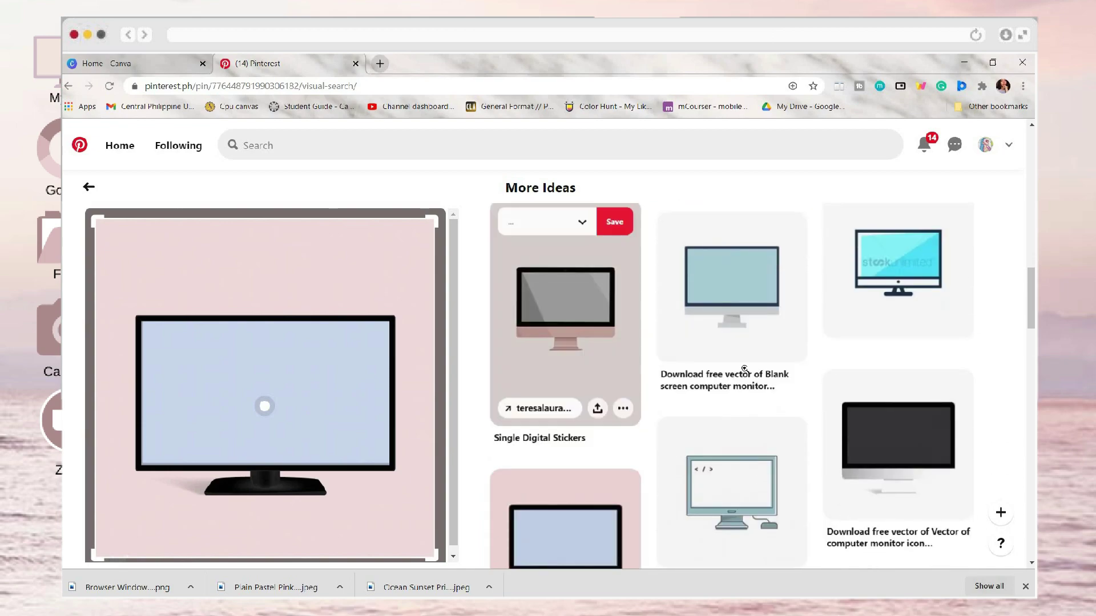
scroll(930, 419, "down", 13)
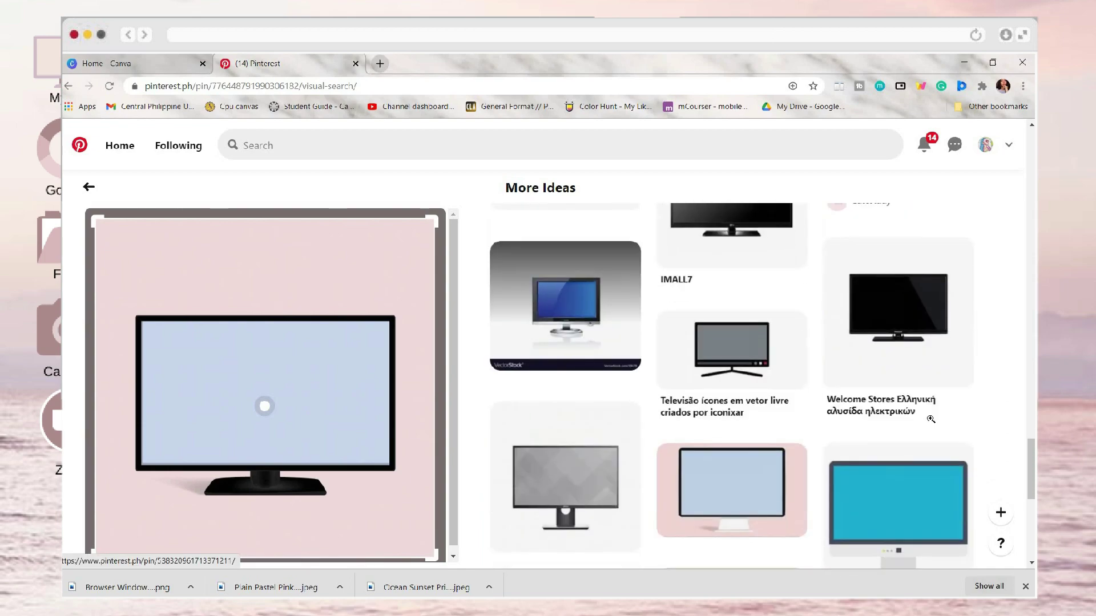
Step: Download the web browser window image and open the similar pin showing a black Photo Booth window
scroll(930, 418, "up", 15)
left_click(572, 210)
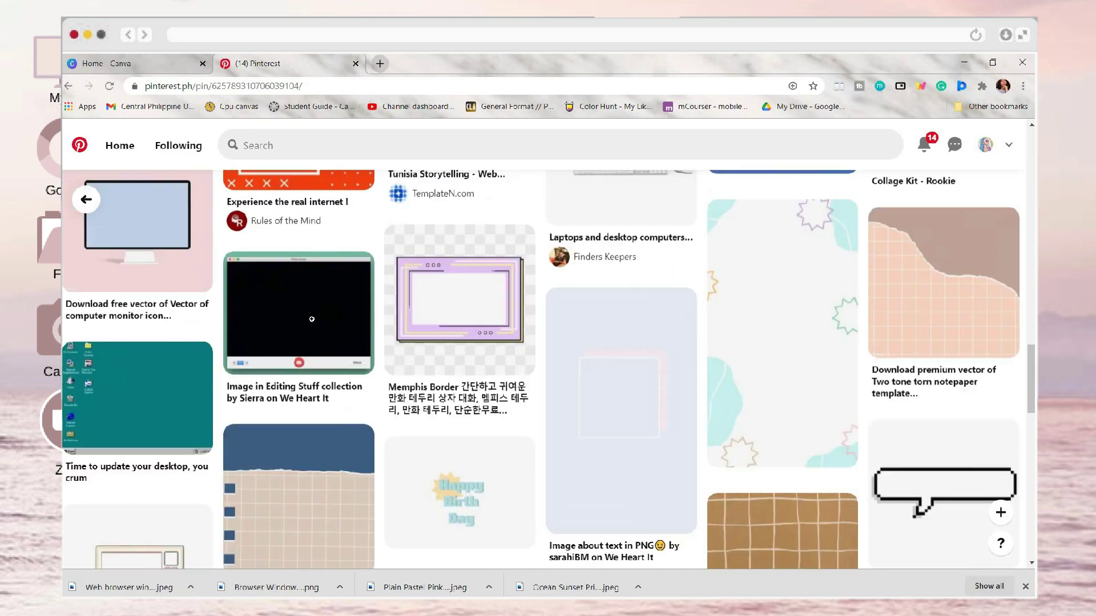
left_click(360, 330)
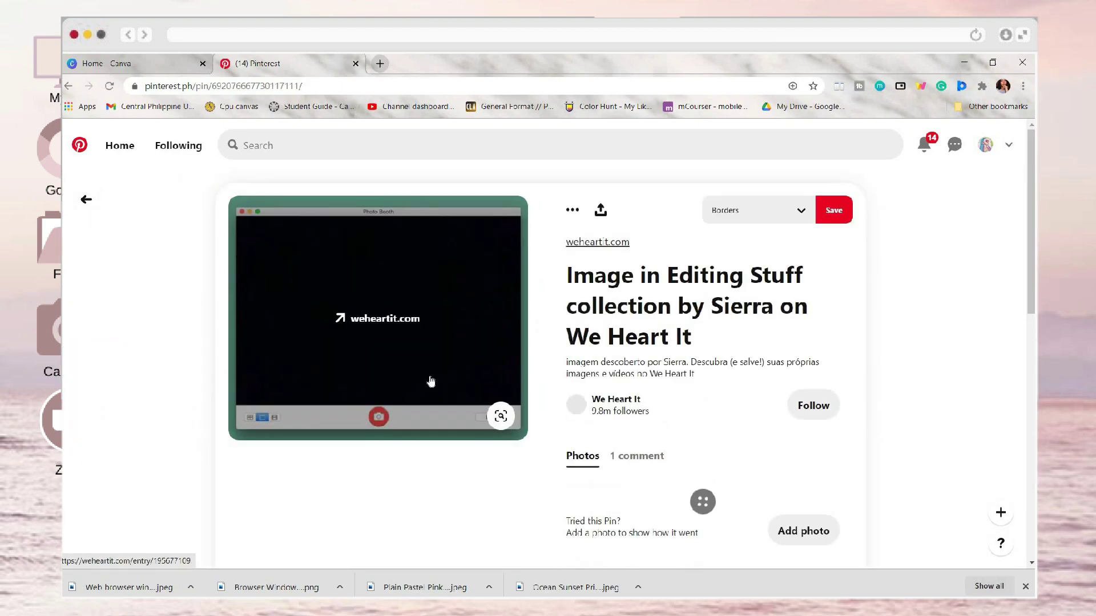
Step: Look through the images similar to the black Photo Booth window pin
scroll(626, 501, "down", 5)
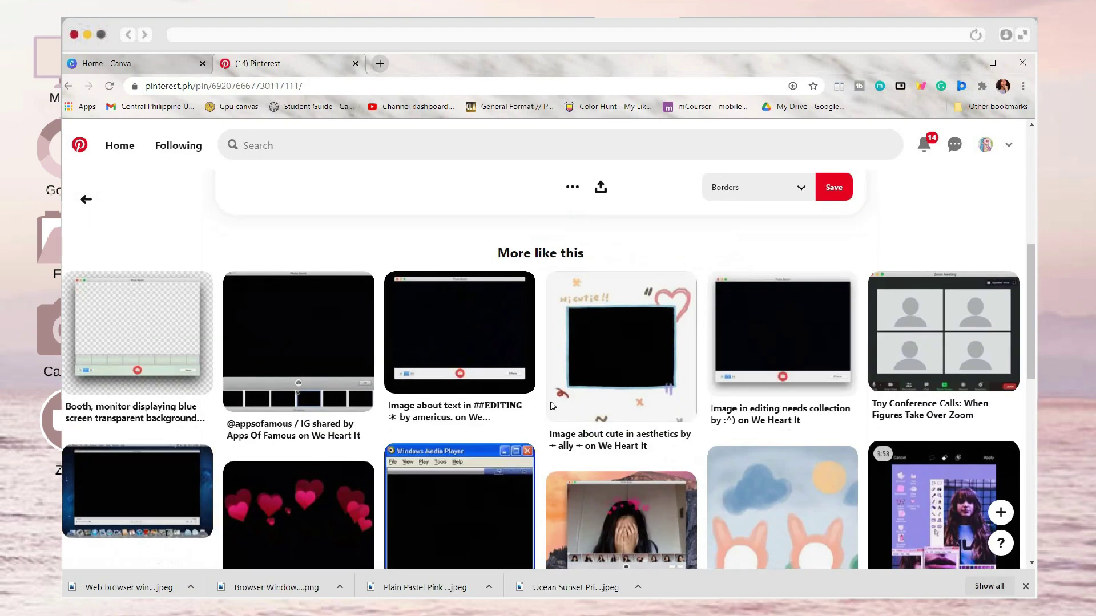
left_click(173, 492)
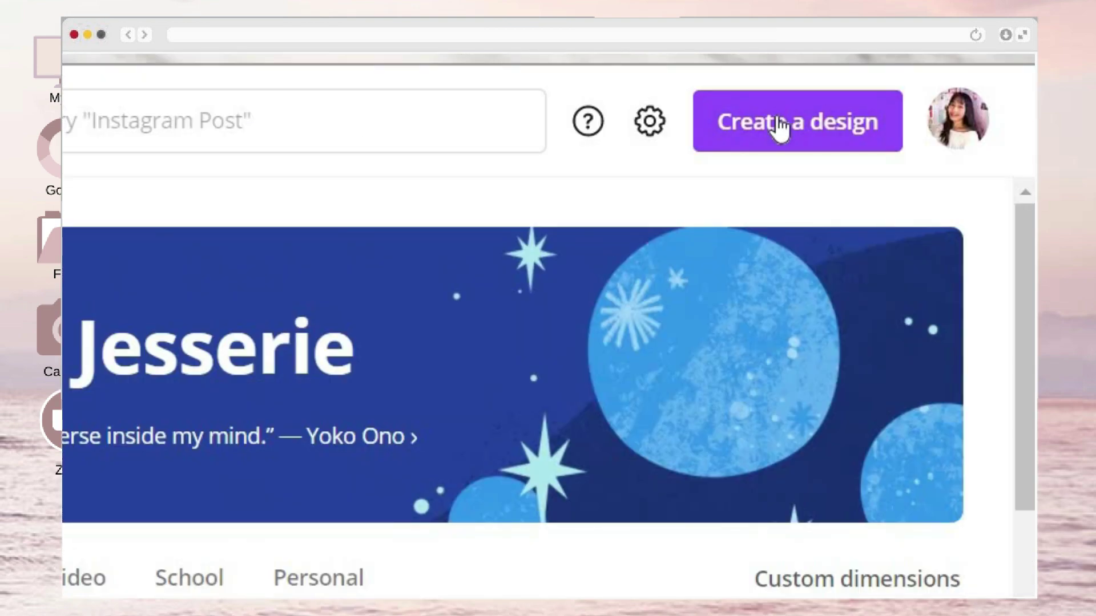
Step: Switch to Canva and create a new design using the YouTube Thumbnail preset of 1280 × 720 px
left_click(779, 127)
type("Youtube thu")
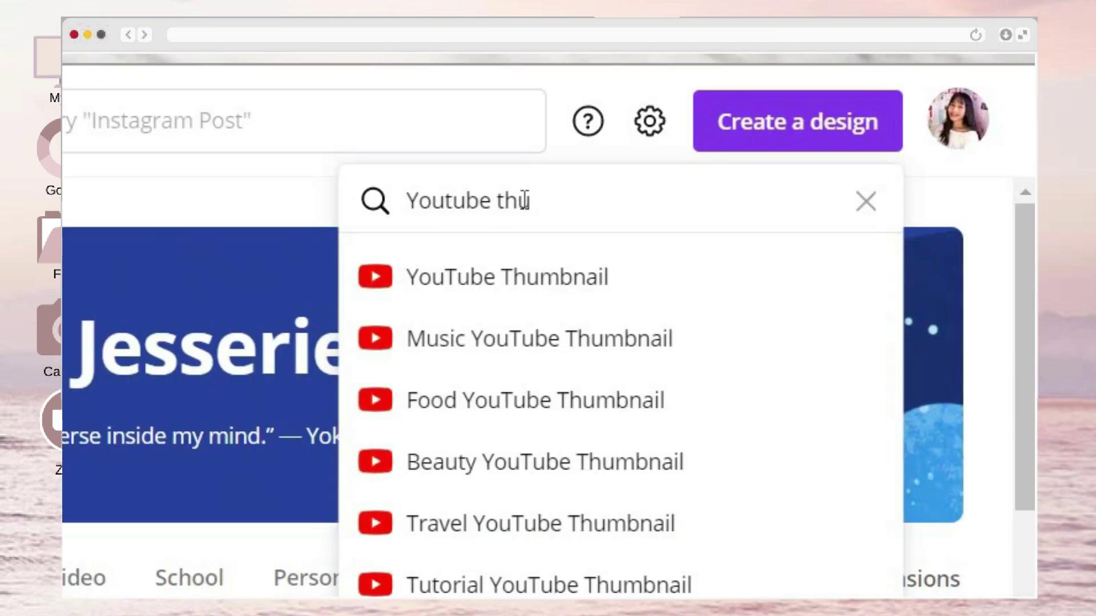
key("Down")
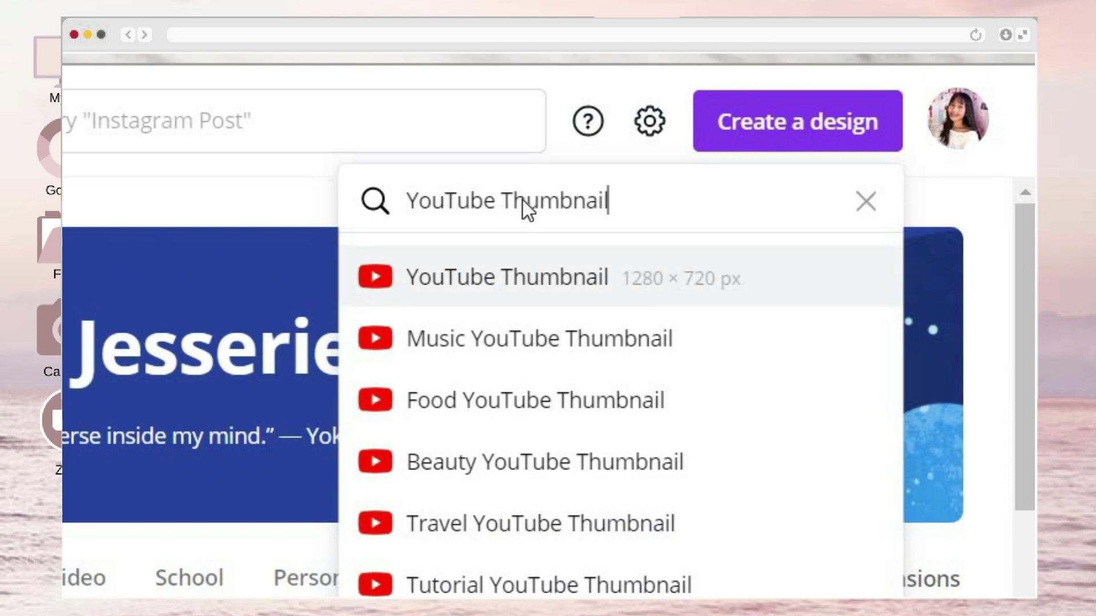
key("Return")
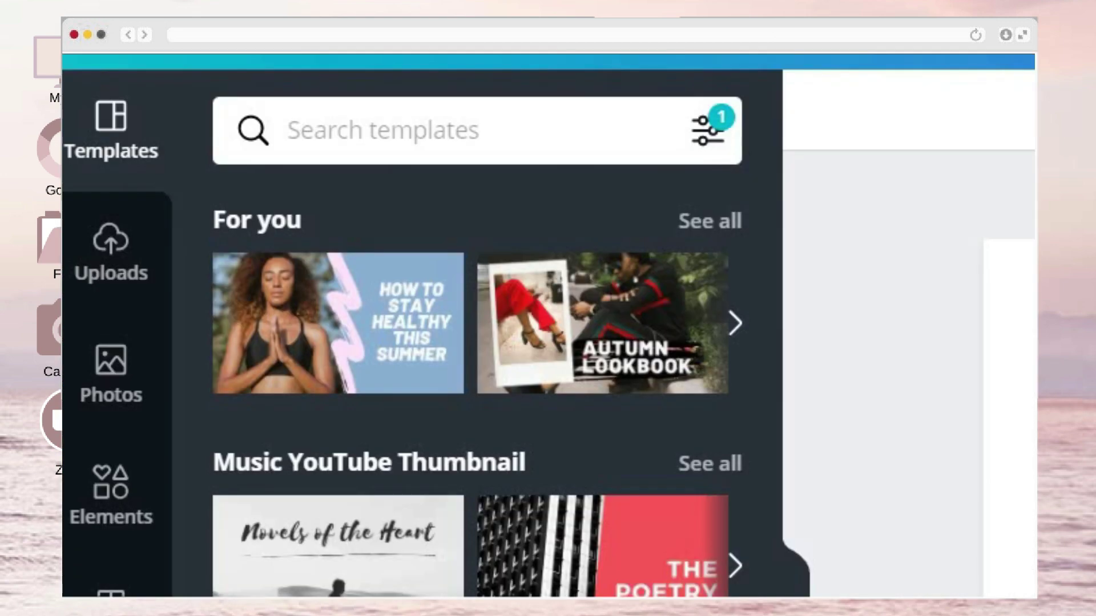
Step: Upload the four images downloaded today, from the web browser window to the ocean sunset print, to the design's media
left_click(115, 278)
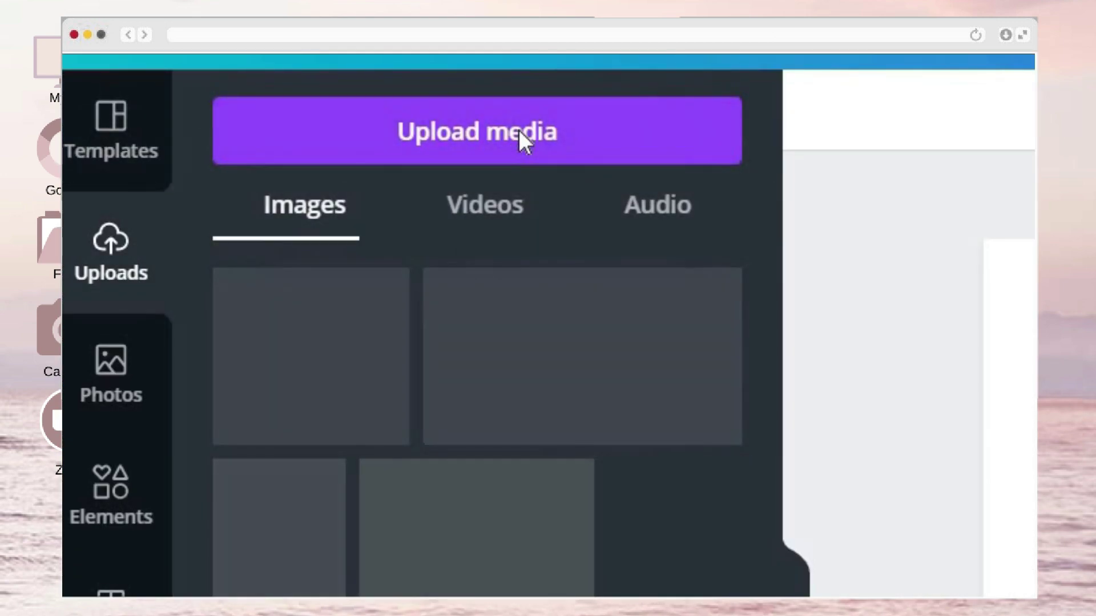
left_click(521, 141)
left_click(267, 315)
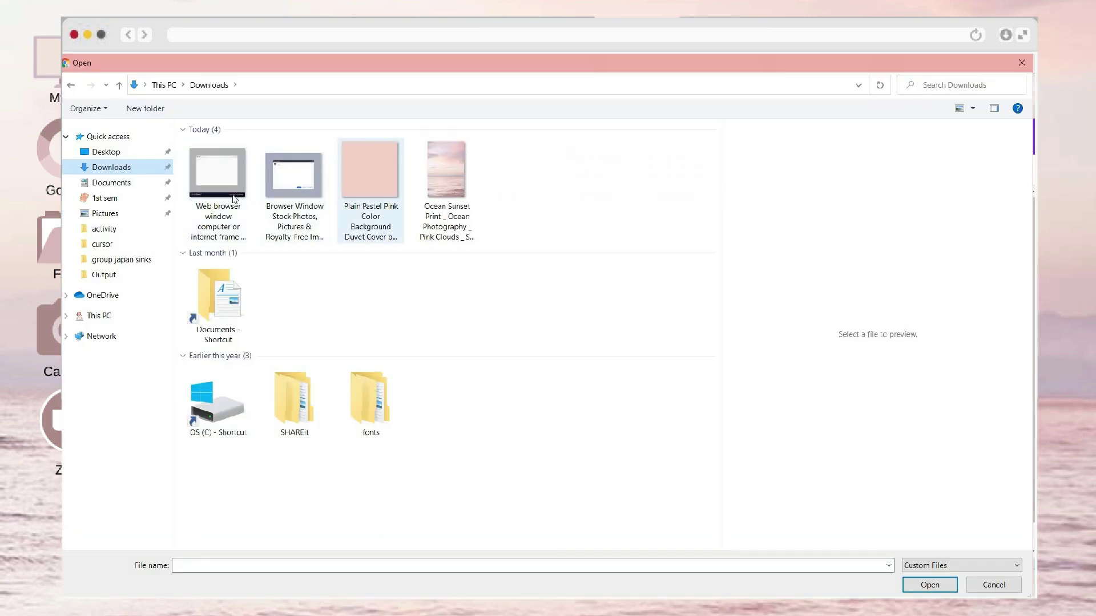
left_click_drag(510, 187, 165, 187)
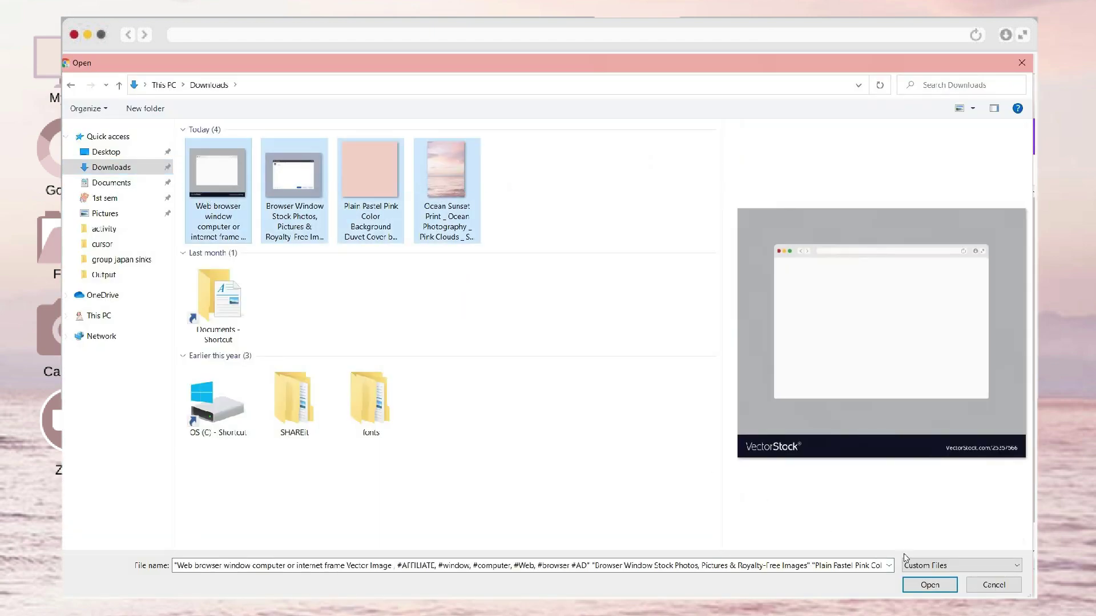
left_click(929, 587)
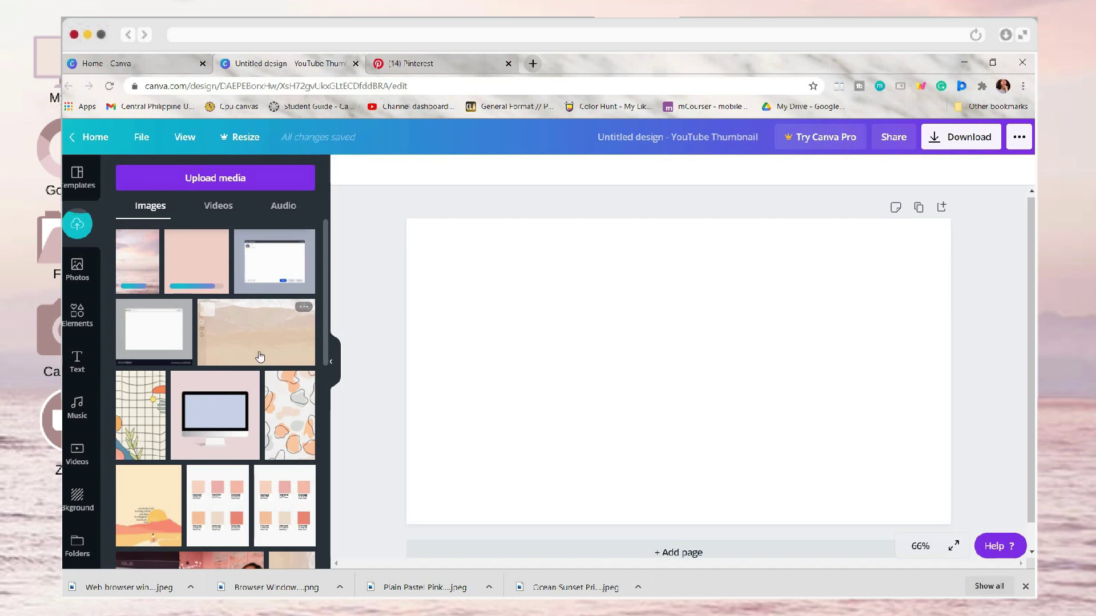
Step: Set the ocean sunset image as the page background and reposition its crop to show more of the sea
left_click_drag(137, 261, 412, 271)
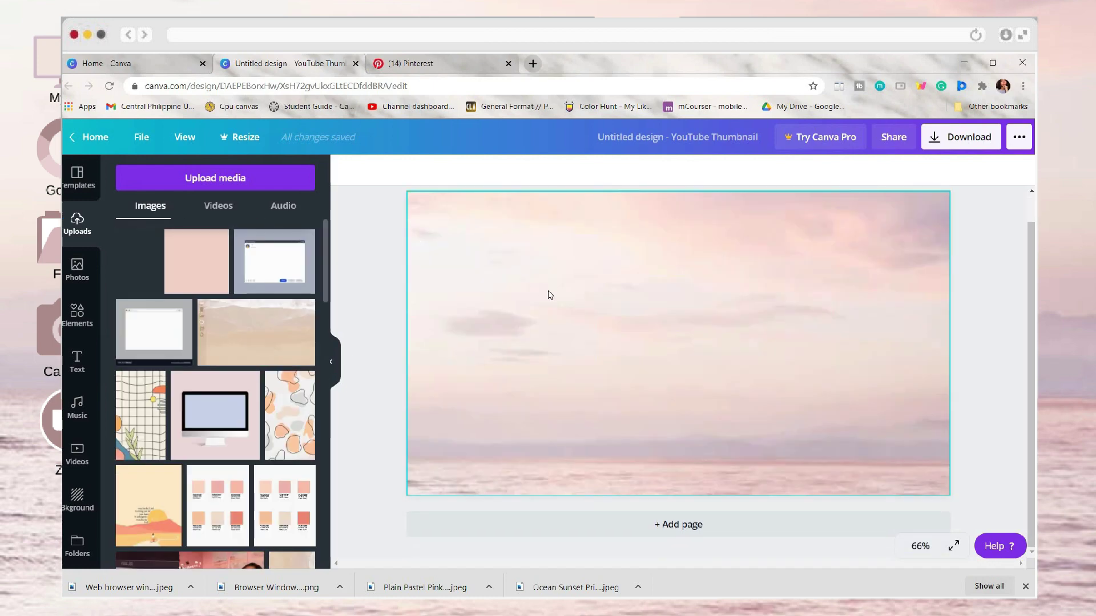
left_click(550, 295)
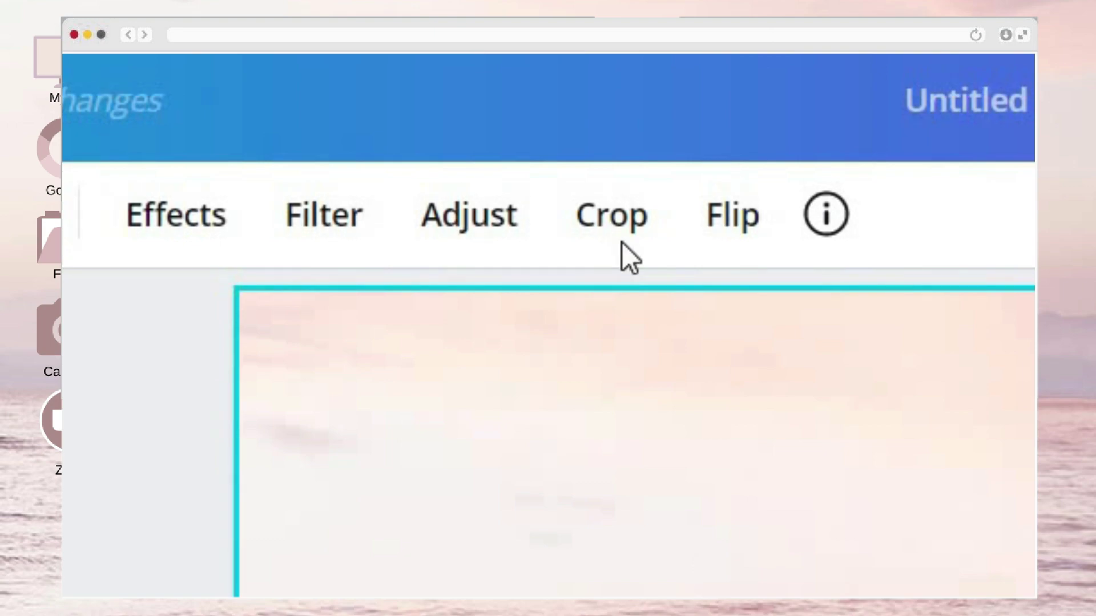
left_click(623, 242)
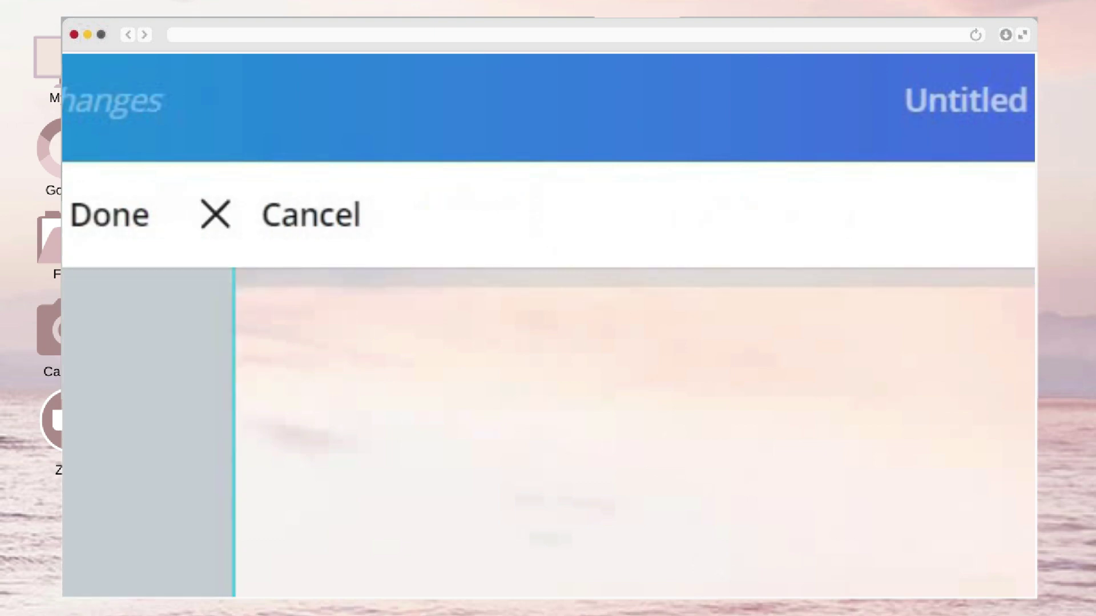
left_click_drag(609, 341, 592, 310)
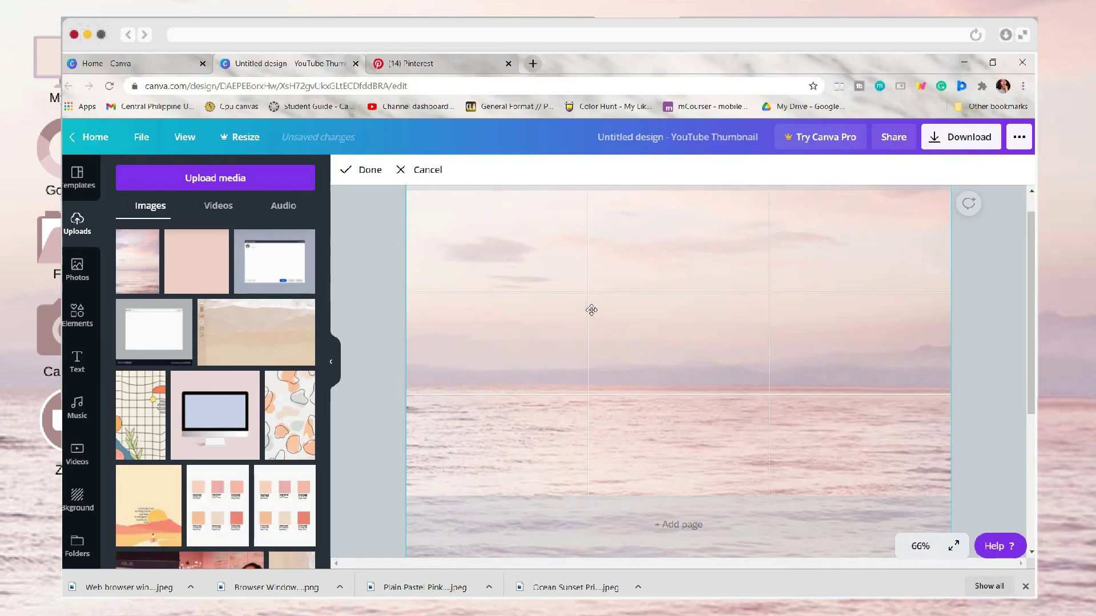
left_click(375, 322)
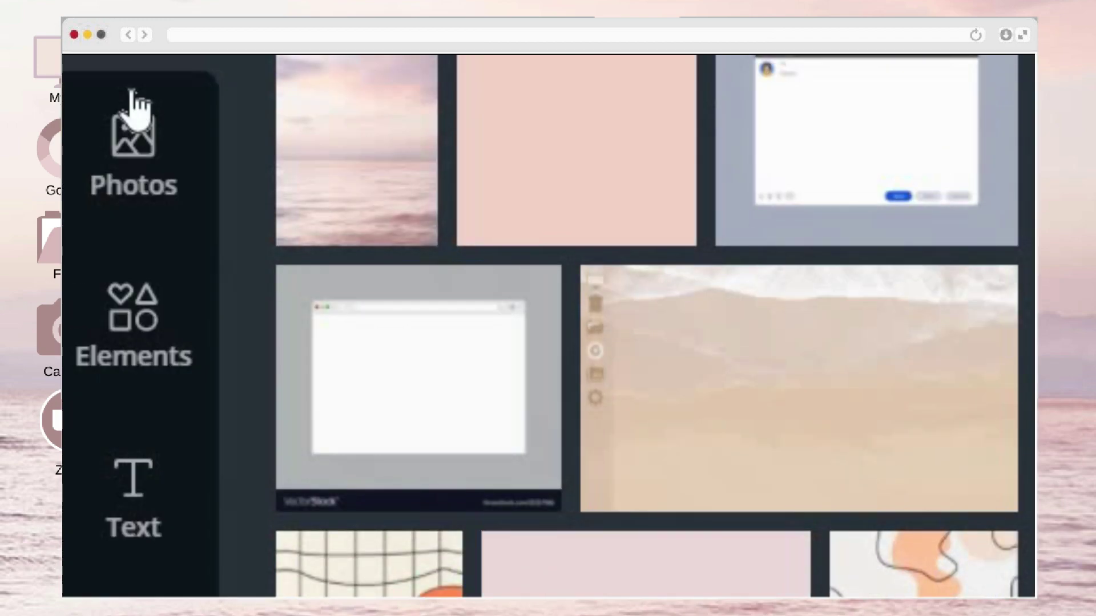
Step: Search the elements for "files", place a small yellow folder icon near the page's upper-left corner, and duplicate it
left_click(153, 318)
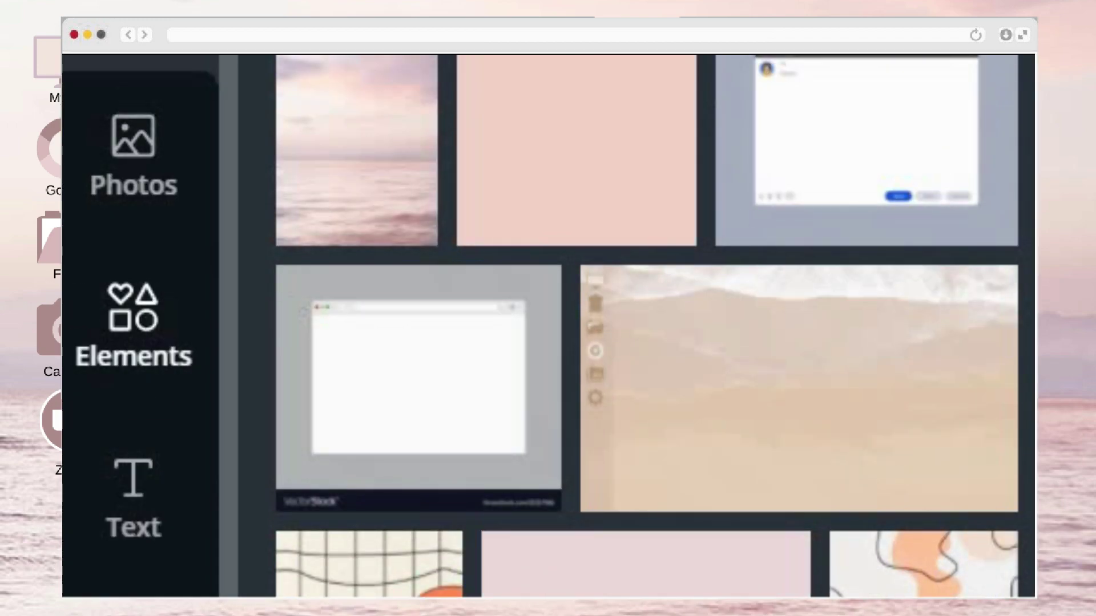
type("file")
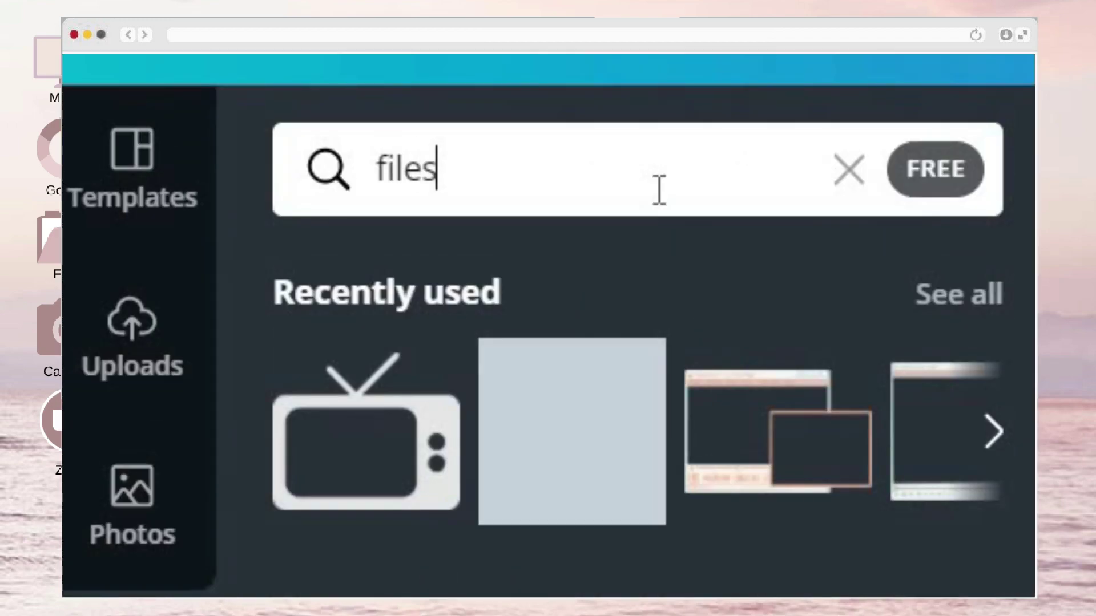
type("s")
key("Return")
left_click(146, 289)
left_click_drag(759, 441, 630, 338)
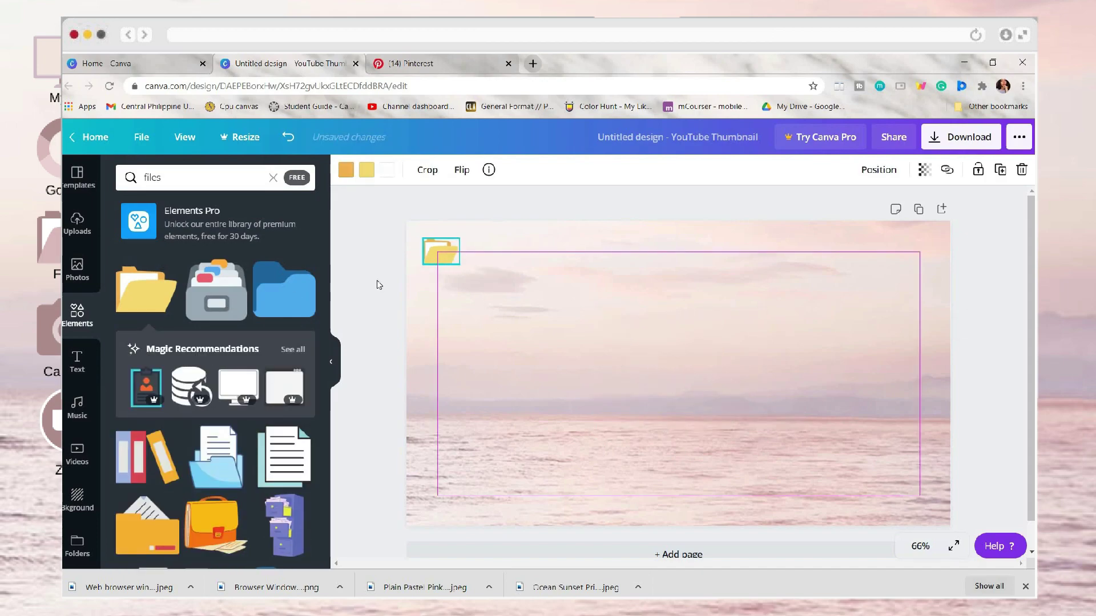
scroll(228, 354, "down", 4)
scroll(446, 229, "down", 1)
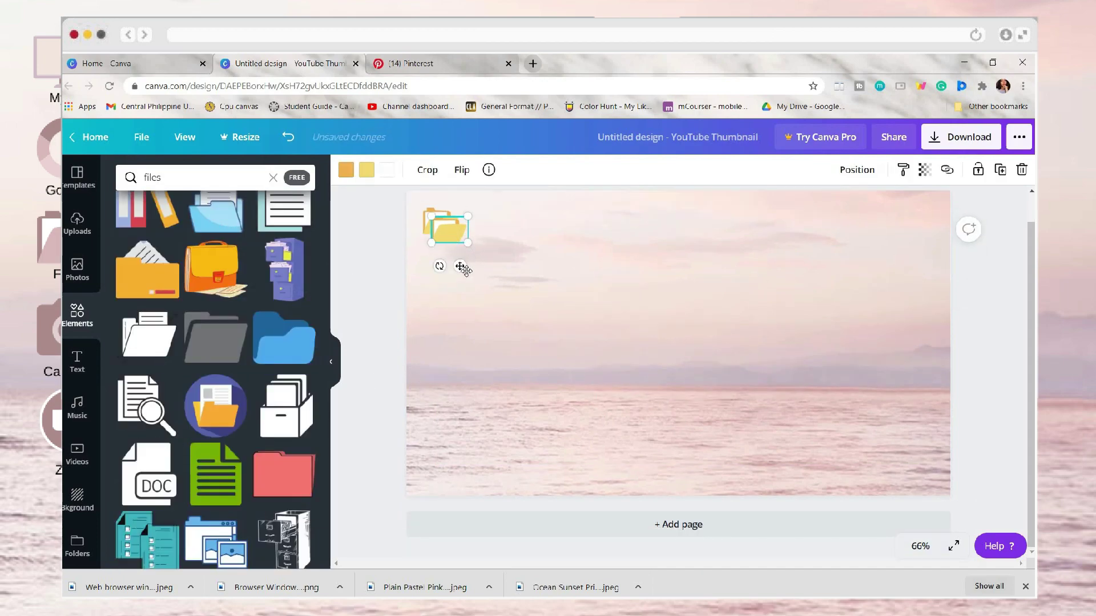
scroll(269, 257, "up", 1)
Step: Search the elements for "google", add the multicolour G logo, and shrink it to about 71 × 73
left_click(274, 177)
left_click(210, 176)
type("g")
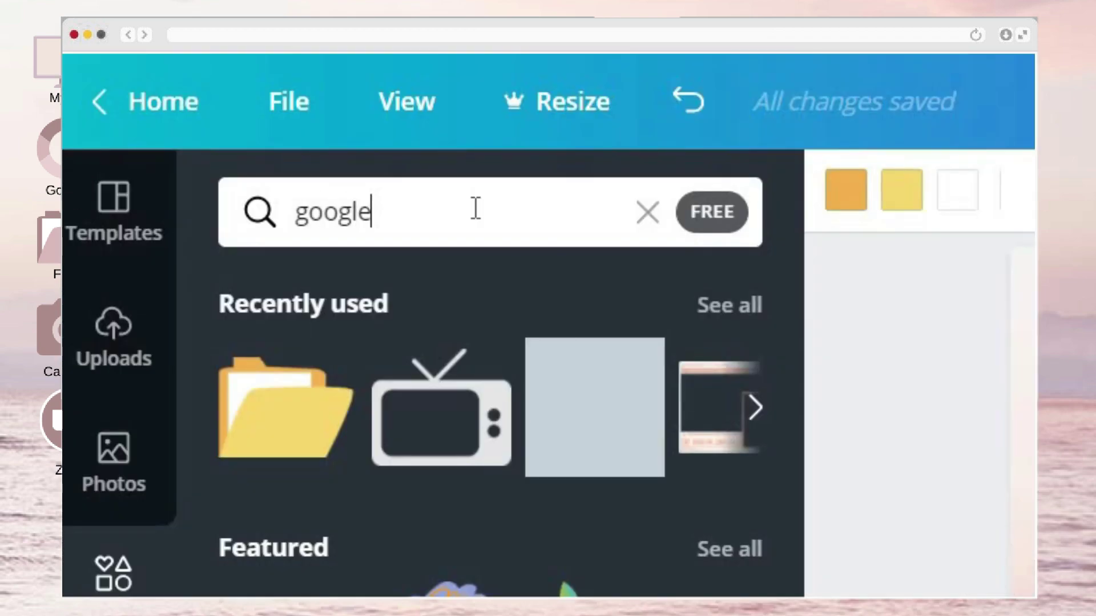
type("oogle")
key("Return")
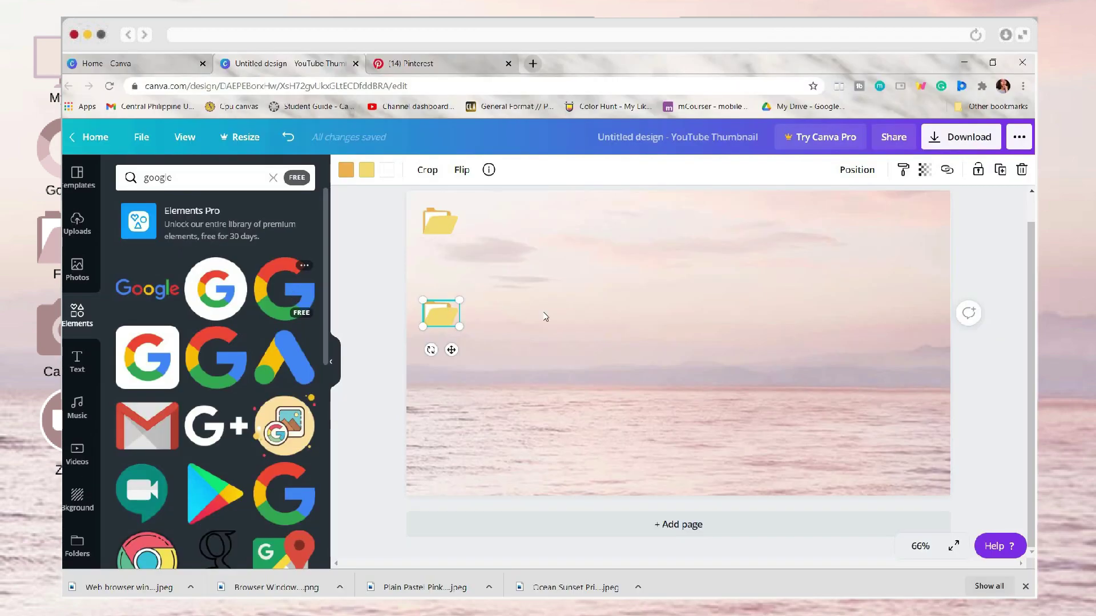
left_click_drag(741, 407, 642, 306)
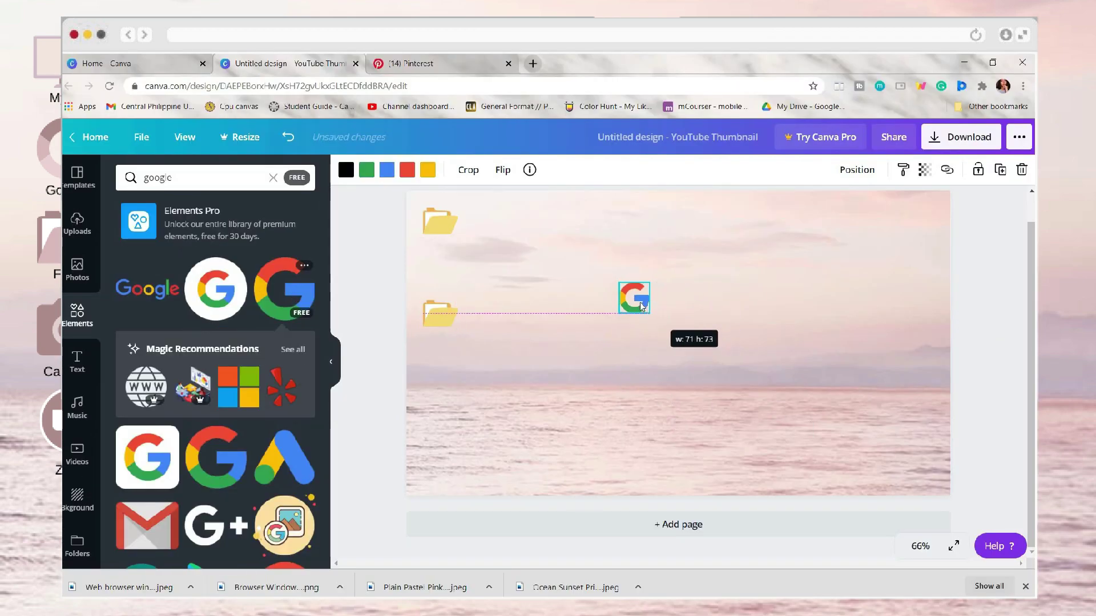
Step: Add the round Zoom camera icon to the page, shrink it to about 85 × 85, and place it beside the top folder
scroll(217, 405, "down", 5)
scroll(217, 405, "up", 4)
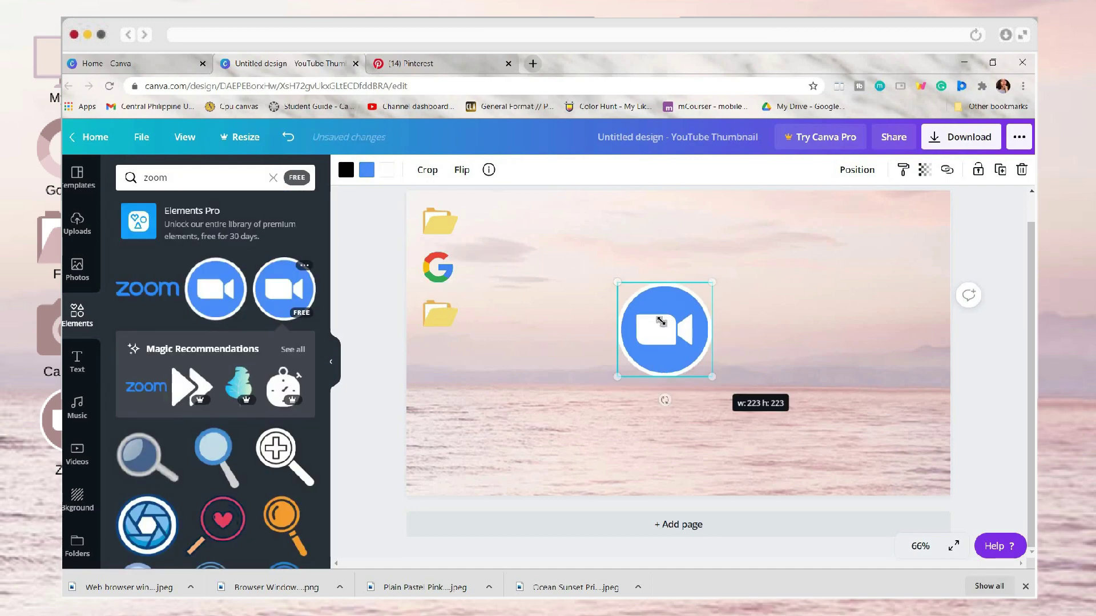
left_click_drag(661, 322, 661, 325)
left_click_drag(643, 304, 496, 223)
left_click_drag(512, 245, 501, 238)
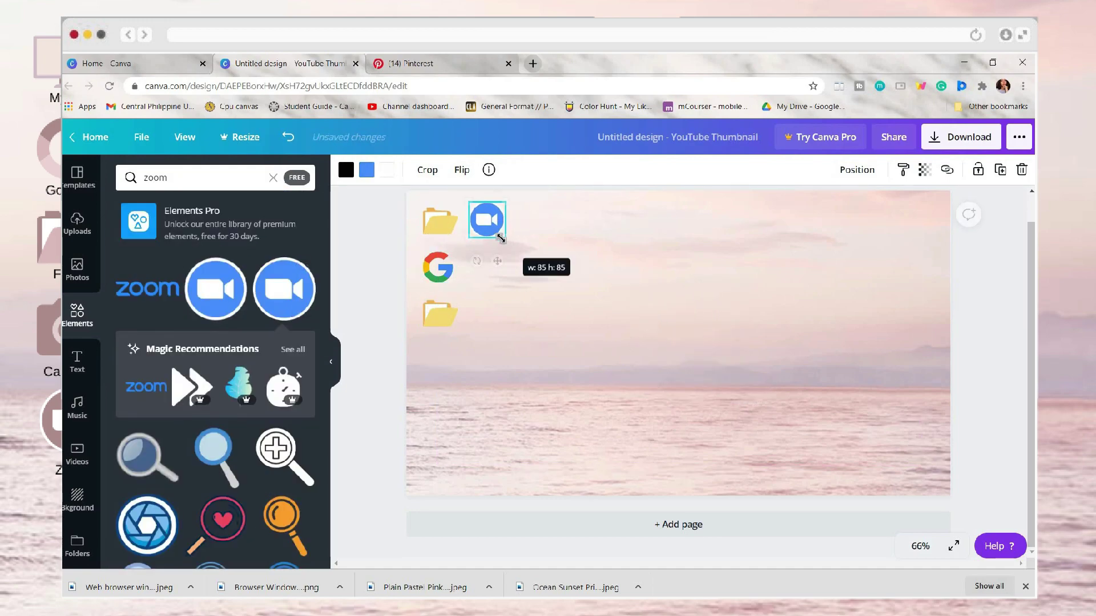
Step: Add a small blue computer monitor from the "computer" elements and put it in the top folder's place, moving that folder lower
left_click(273, 177)
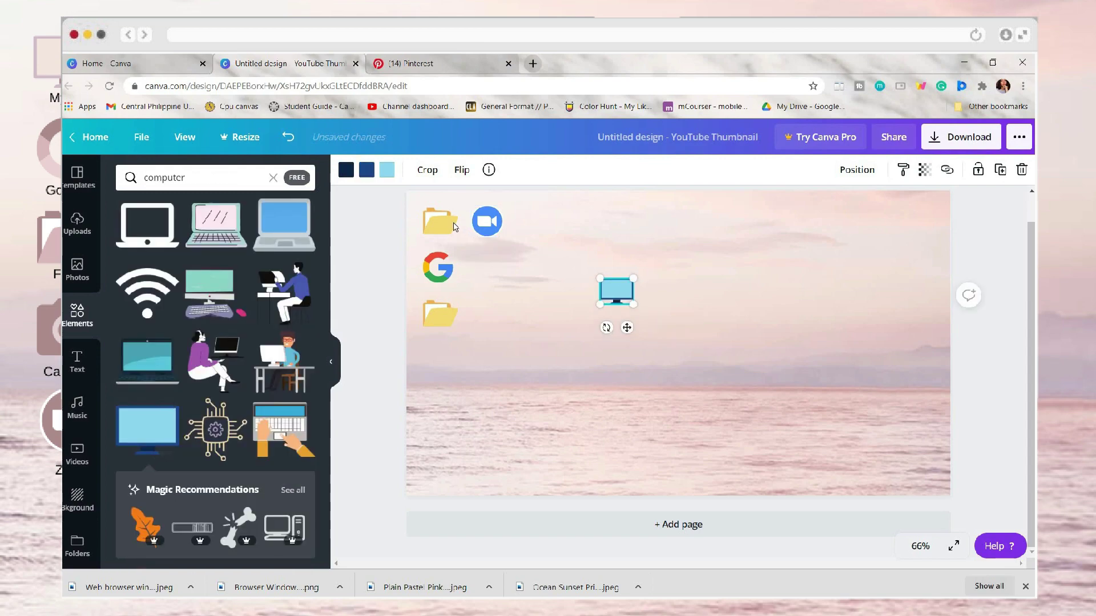
left_click_drag(455, 227, 528, 368)
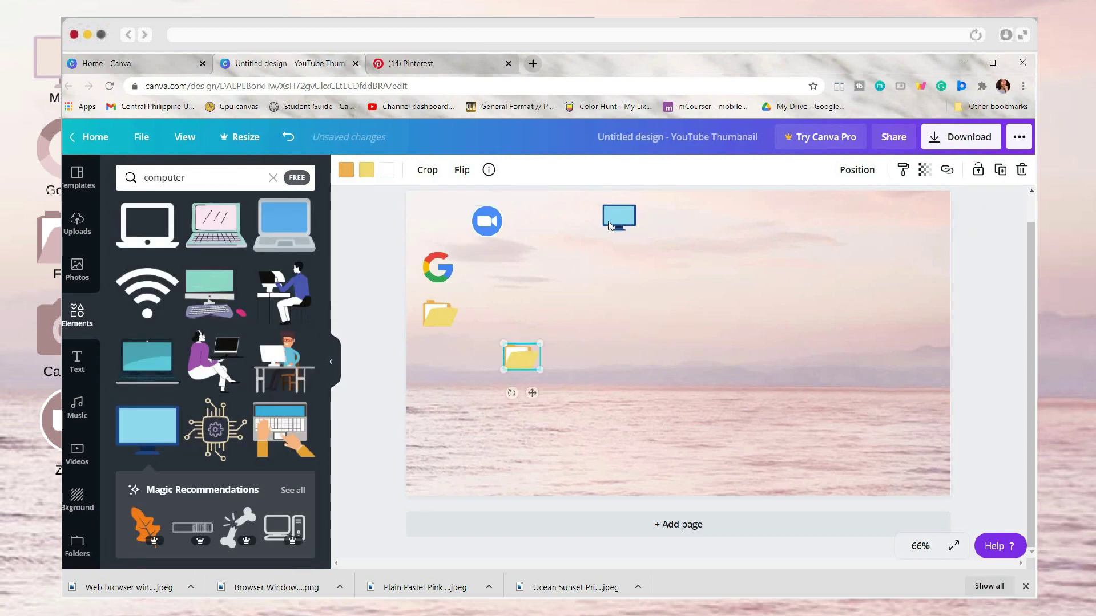
left_click_drag(618, 216, 472, 220)
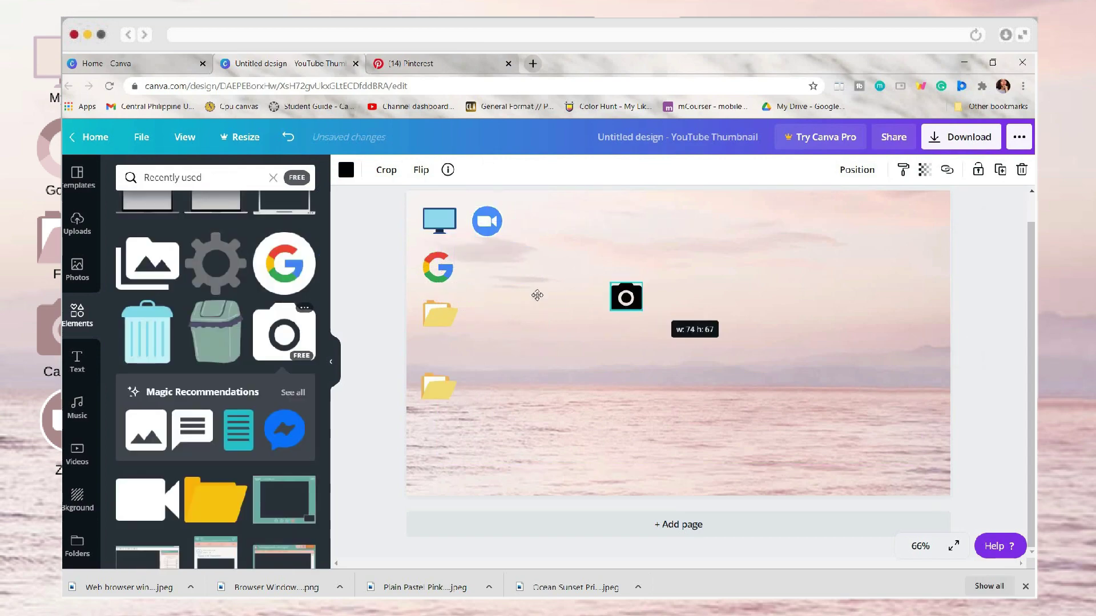
Step: Place the black camera icon beside the Google logo and recolour it and the folder below the logo with mauve photo colours
left_click_drag(626, 296, 486, 272)
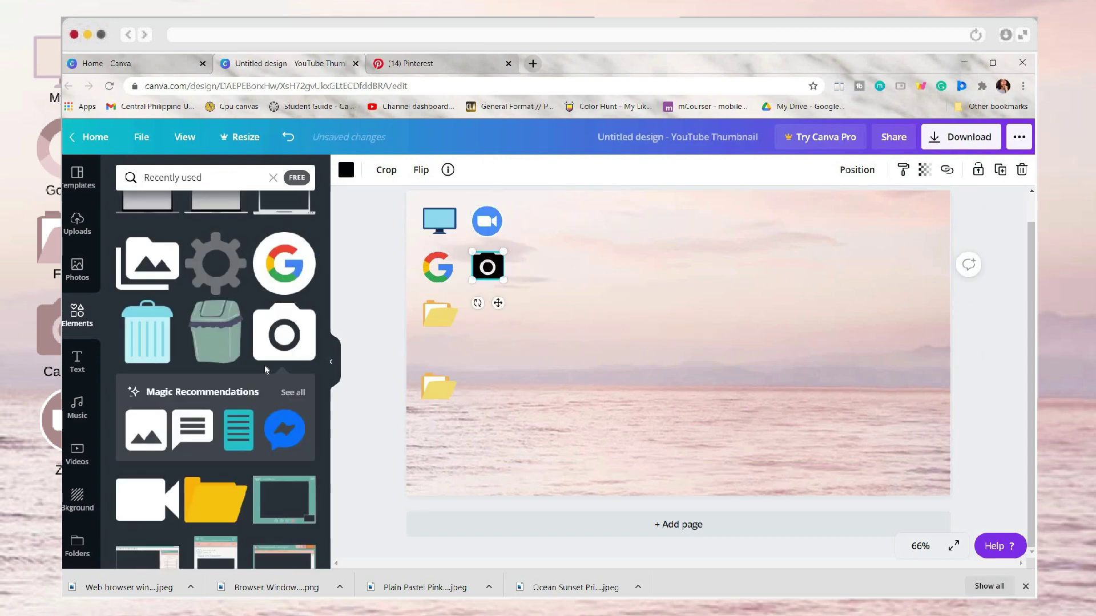
scroll(265, 370, "up", 1)
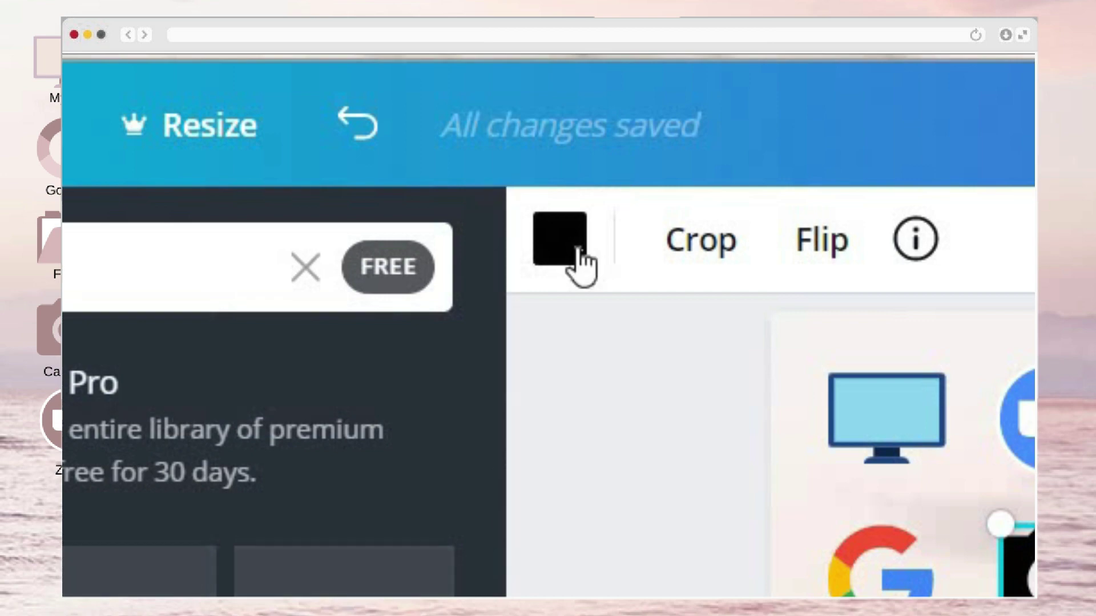
left_click(347, 171)
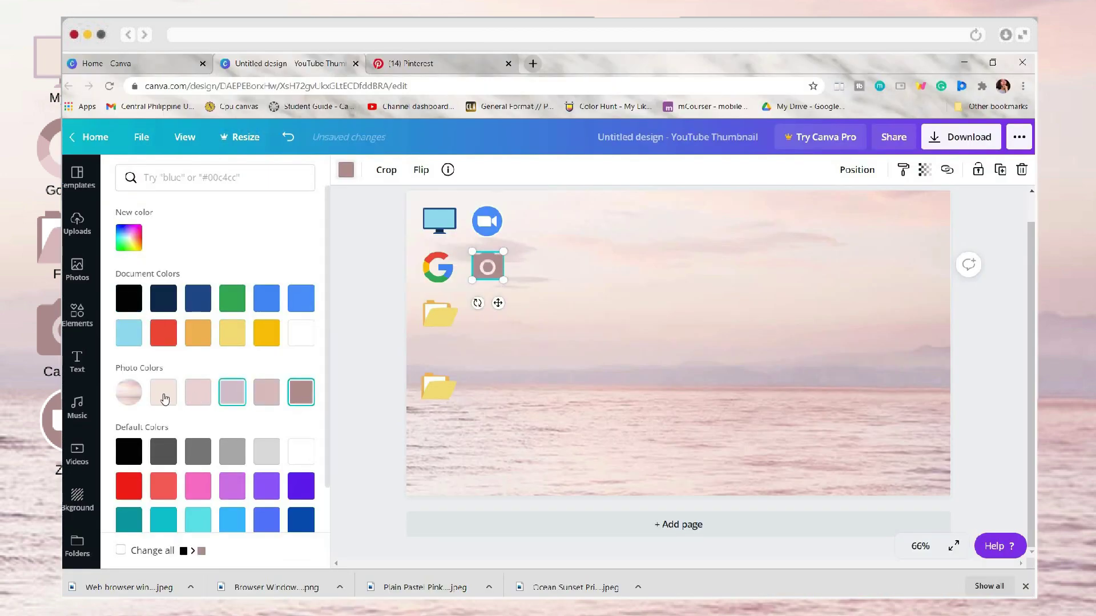
left_click(165, 397)
left_click(308, 399)
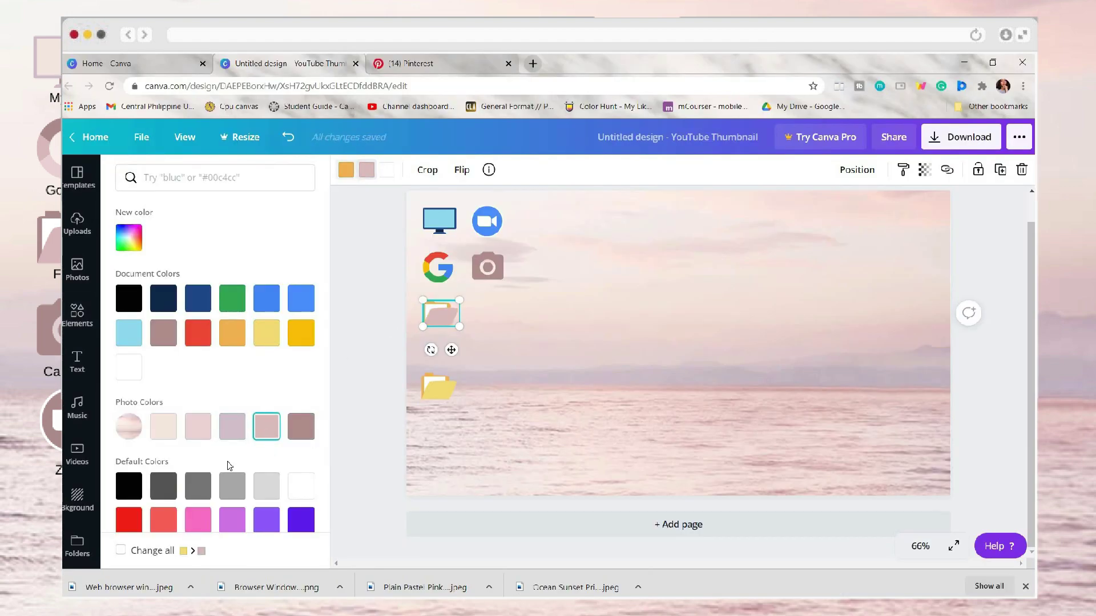
Step: Delete the spare yellow folder and move the camera and Zoom icons into the column below the pink folder
left_click(437, 390)
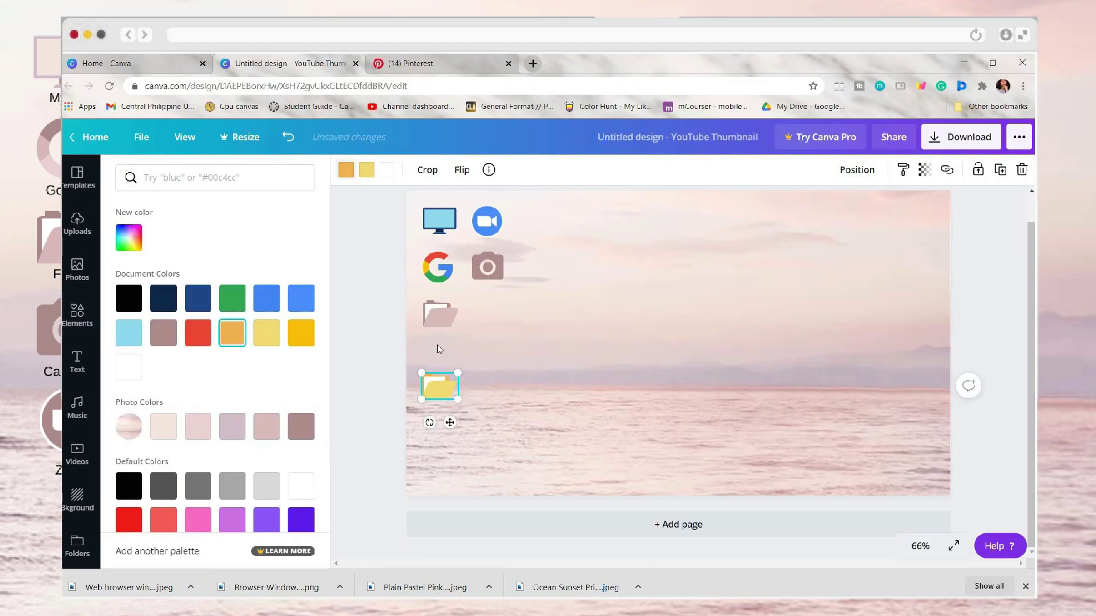
left_click(1029, 170)
left_click_drag(488, 266, 438, 359)
left_click_drag(487, 221, 439, 275)
Step: Recolour the monitor icon with the photo colours, giving it a cream screen and a mauve frame
left_click(439, 221)
left_click(232, 393)
left_click(346, 170)
left_click(301, 393)
left_click(480, 303)
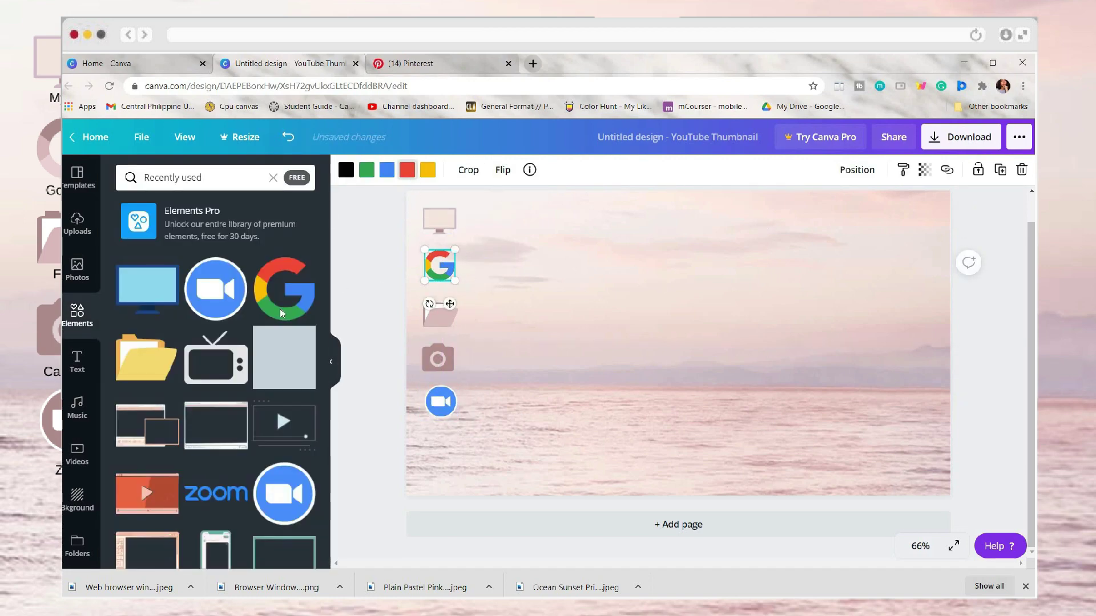
Step: Replace the Google logo's bright colours with the muted pink, lavender and mauve photo colours
left_click(407, 170)
left_click(301, 392)
left_click(267, 392)
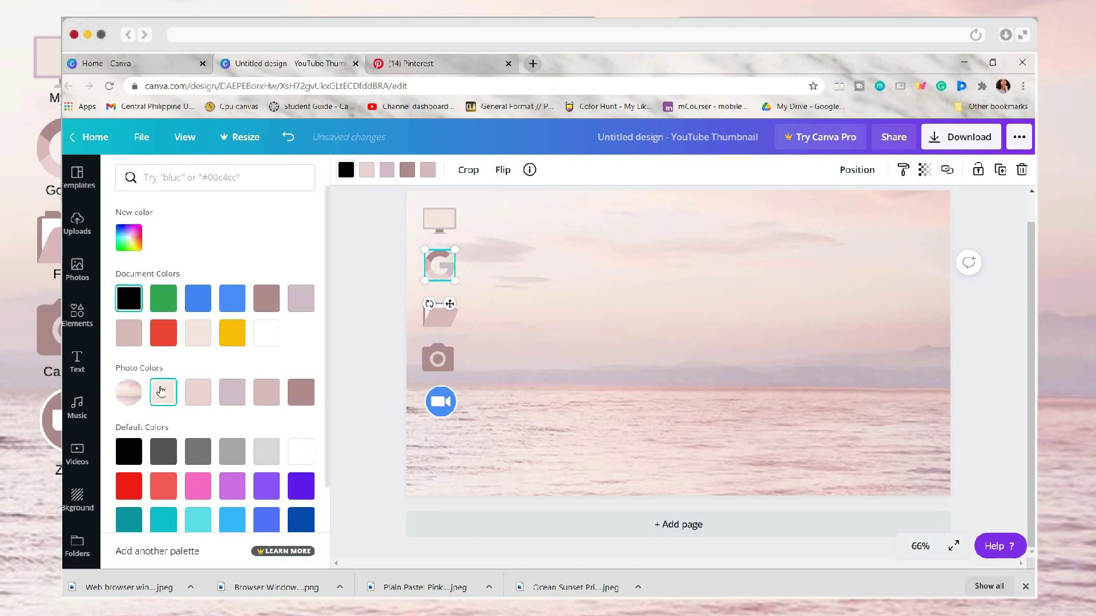
left_click(568, 308)
Step: Move the camera icon slightly up beneath the folder to even out the icon column's spacing
left_click_drag(439, 354, 444, 349)
left_click(440, 401)
left_click(443, 353)
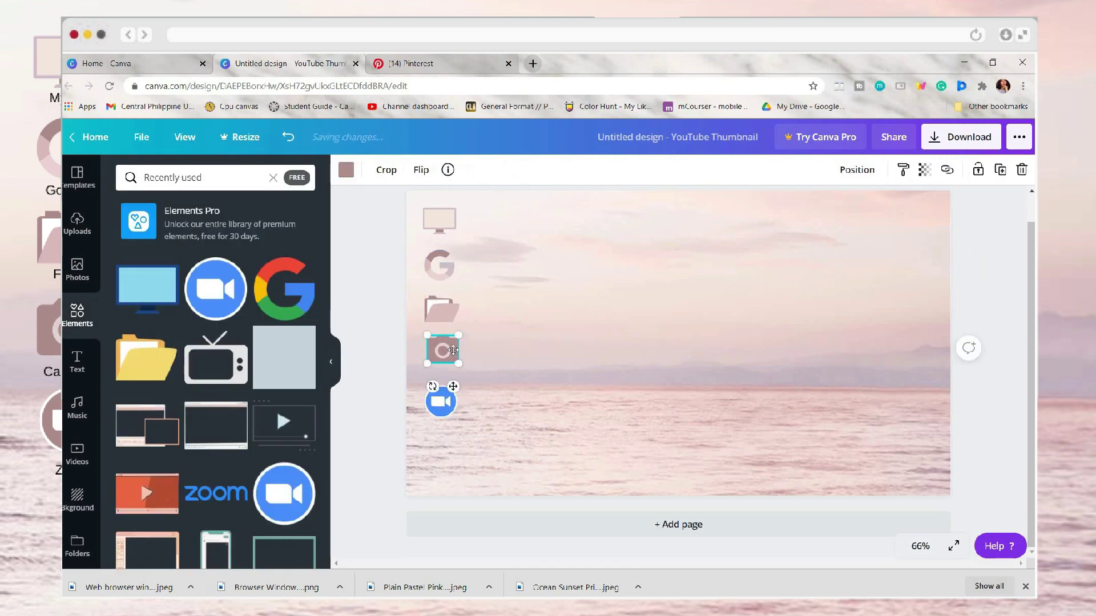
Step: Recolour the Zoom icon with the dusty pink and mauve photo colours and align it beneath the camera icon
left_click(441, 401)
left_click(367, 170)
left_click(301, 392)
left_click(267, 392)
left_click_drag(448, 404, 449, 401)
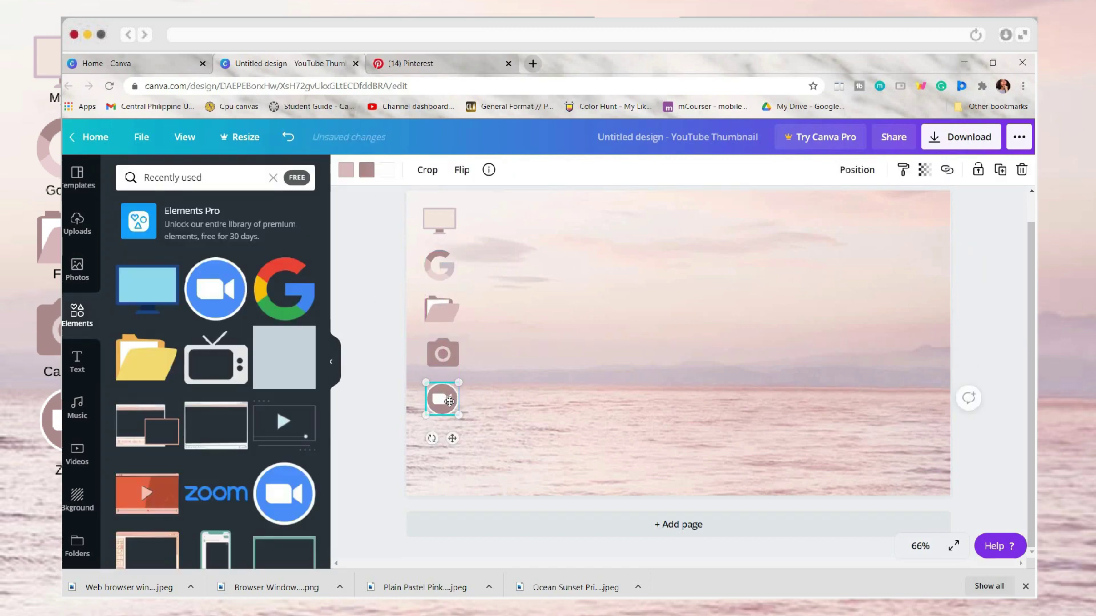
Step: Label the icons My pc, Google, Files, Camera and Zoom with small Arimo text placed beneath each one
left_click(91, 376)
type("tMy")
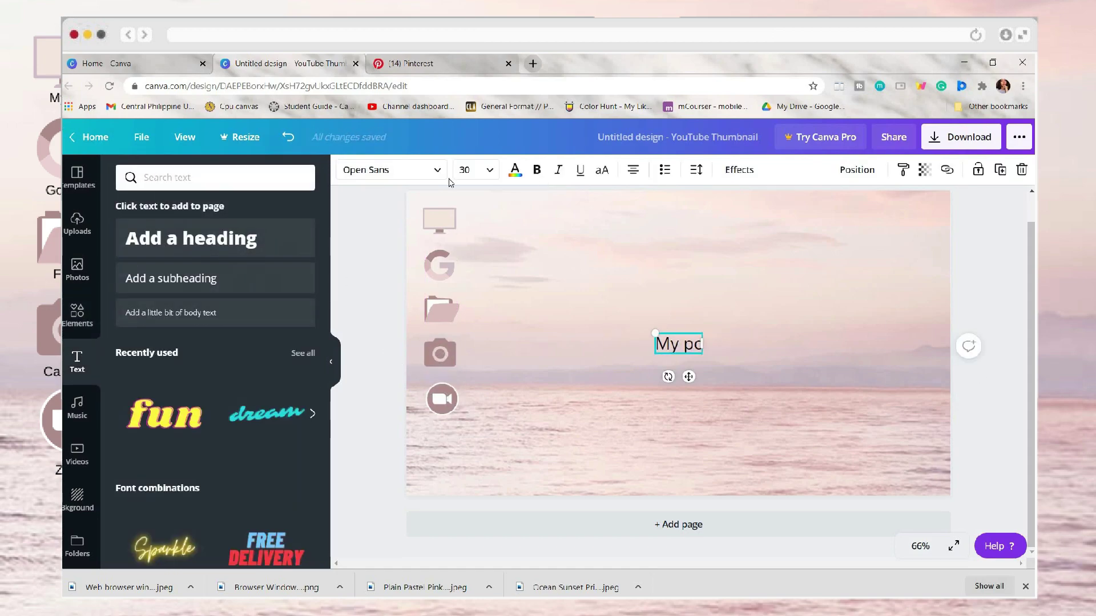
left_click(392, 170)
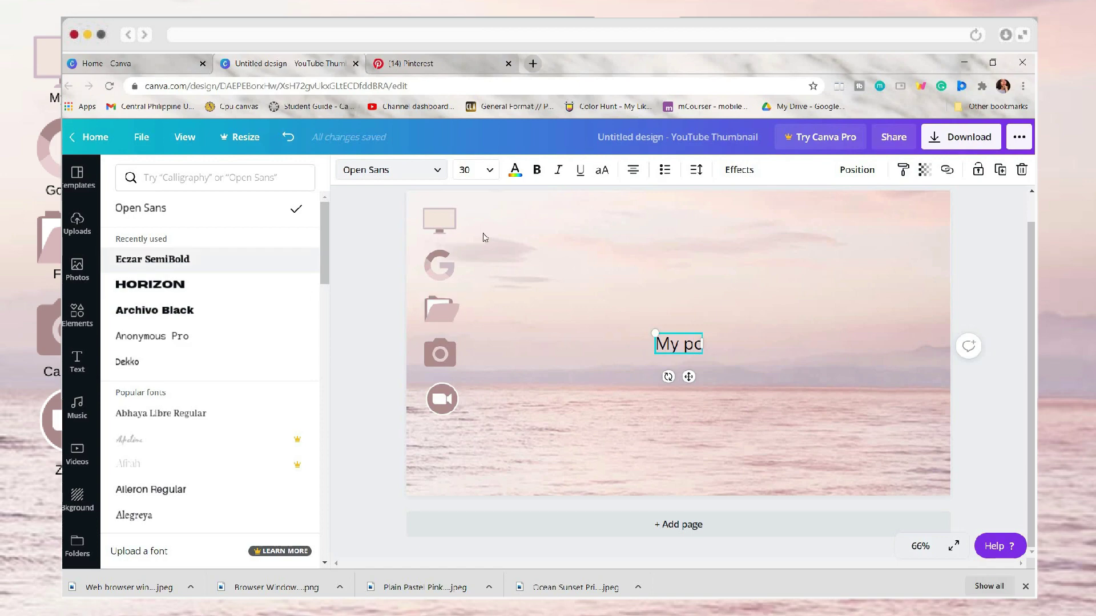
left_click(171, 338)
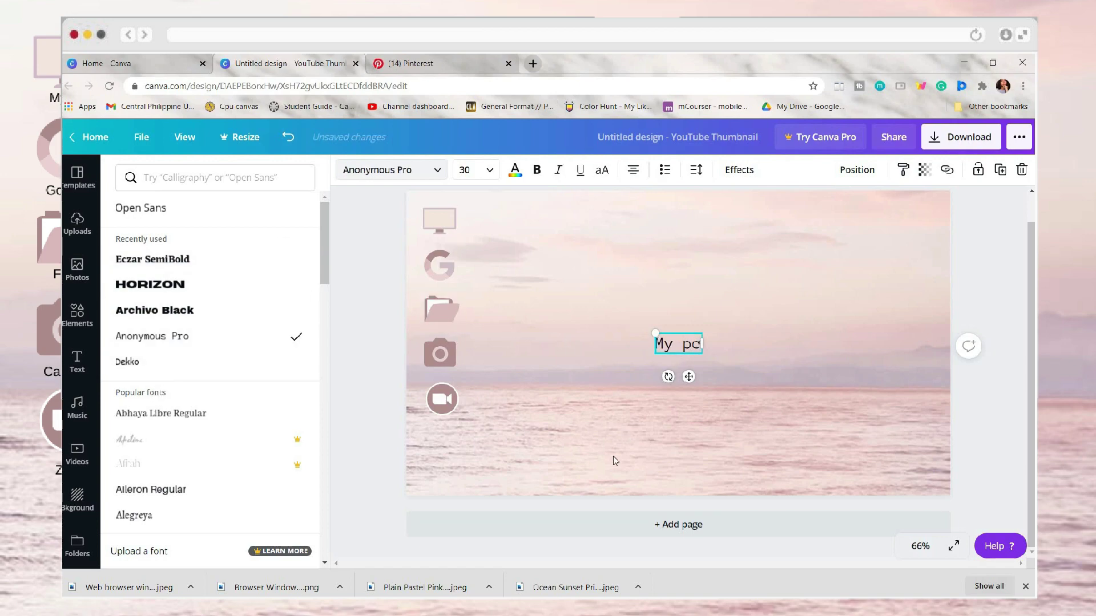
left_click(174, 364)
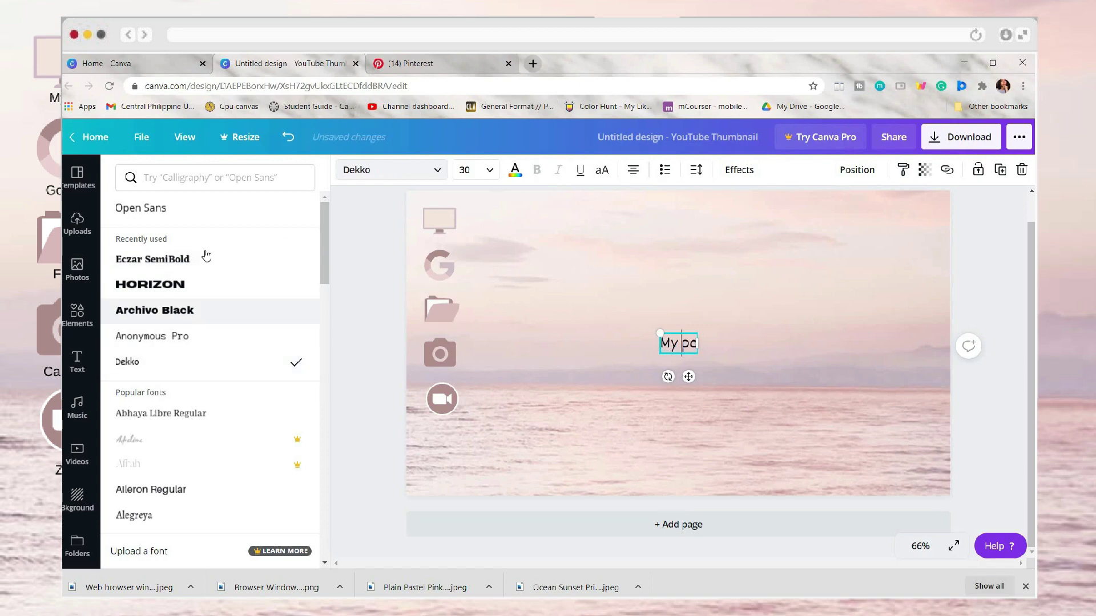
left_click(196, 337)
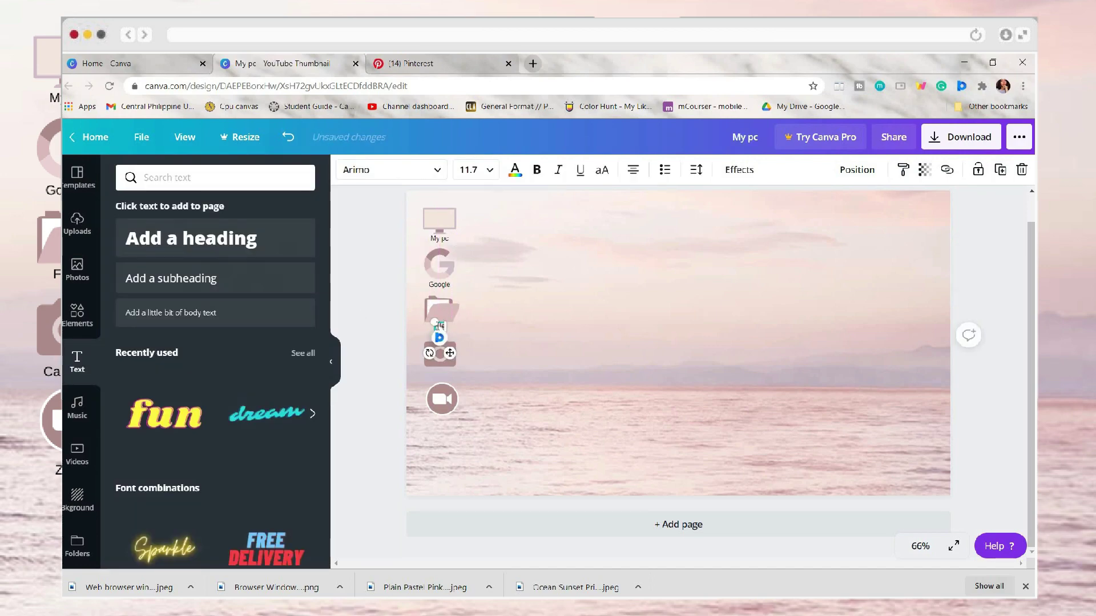
left_click(442, 314)
left_click_drag(446, 331, 463, 367)
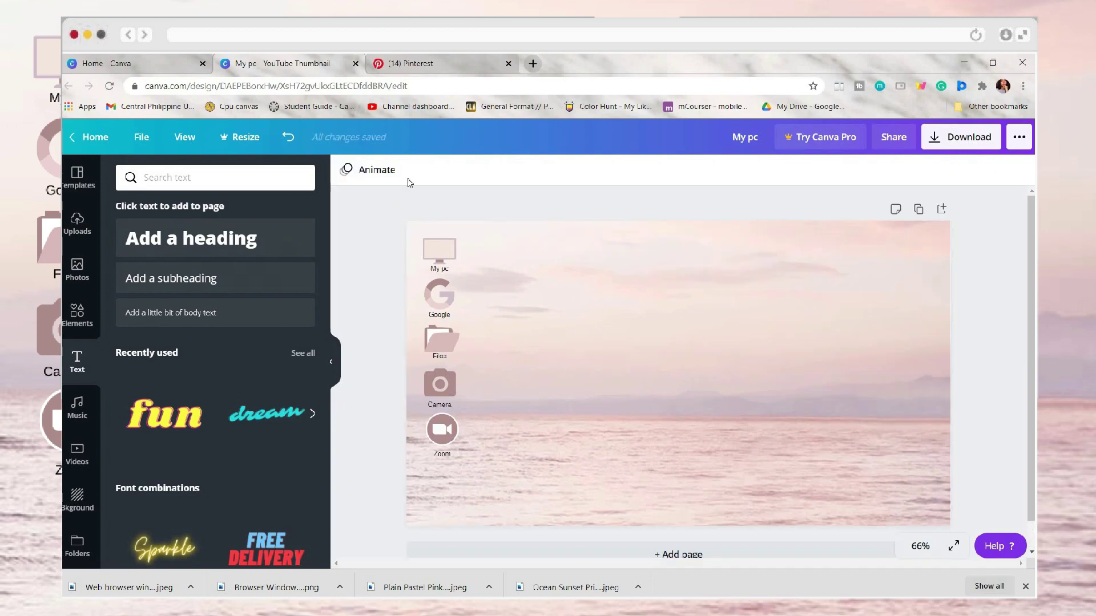
Step: Add the clock text 9:00 in the upper part of the page at size 112 in the lavender document colour
left_click(176, 279)
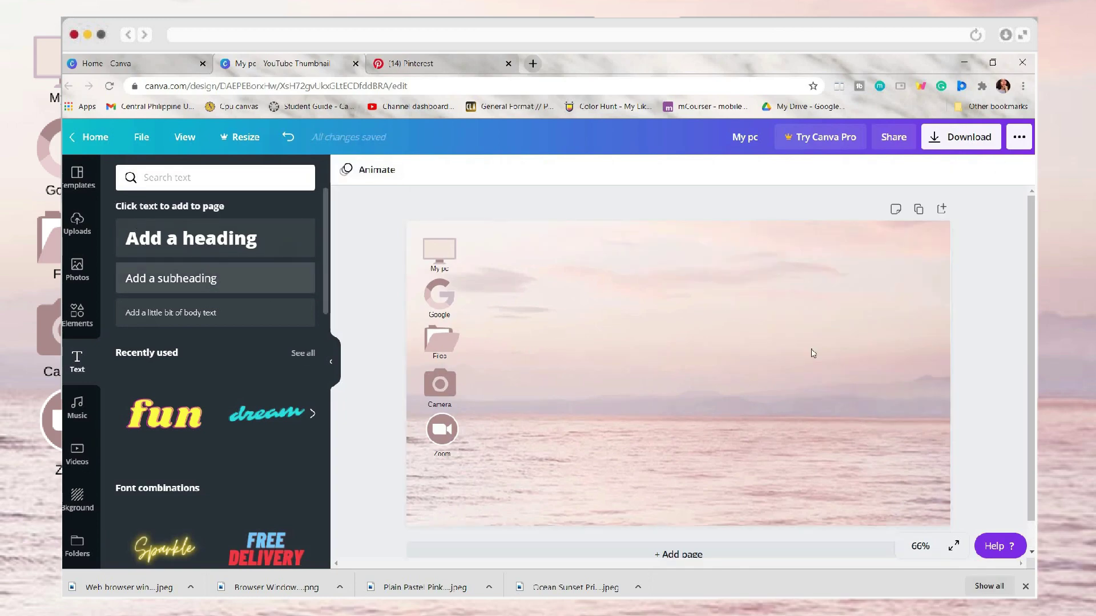
type("9:")
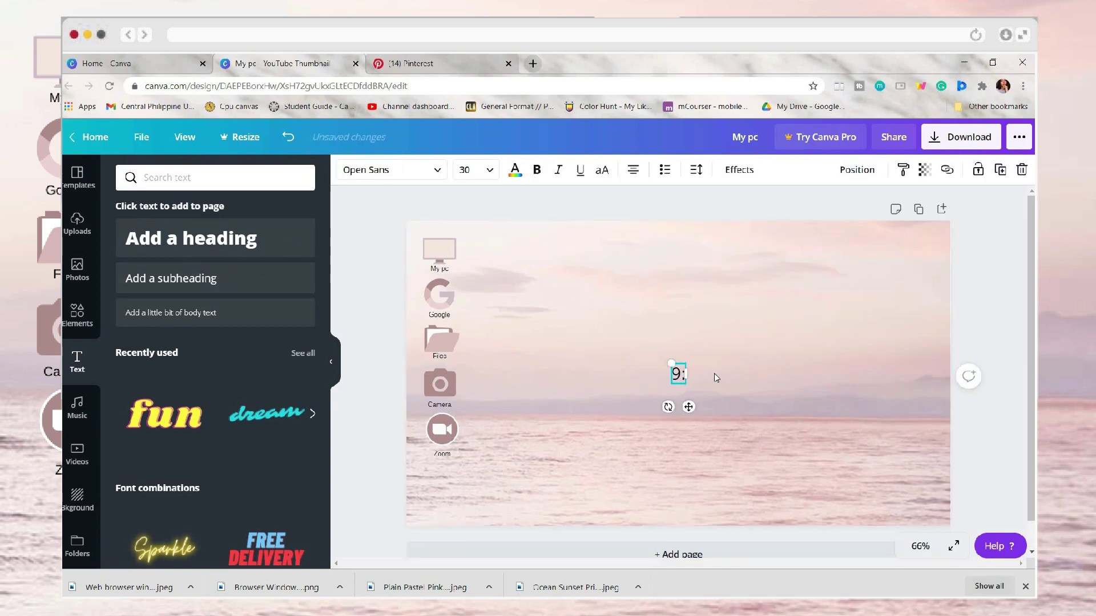
left_click_drag(689, 407, 753, 349)
left_click(391, 170)
left_click(153, 245)
left_click(489, 170)
scroll(482, 426, "down", 5)
left_click(479, 335)
scroll(195, 296, "down", 1)
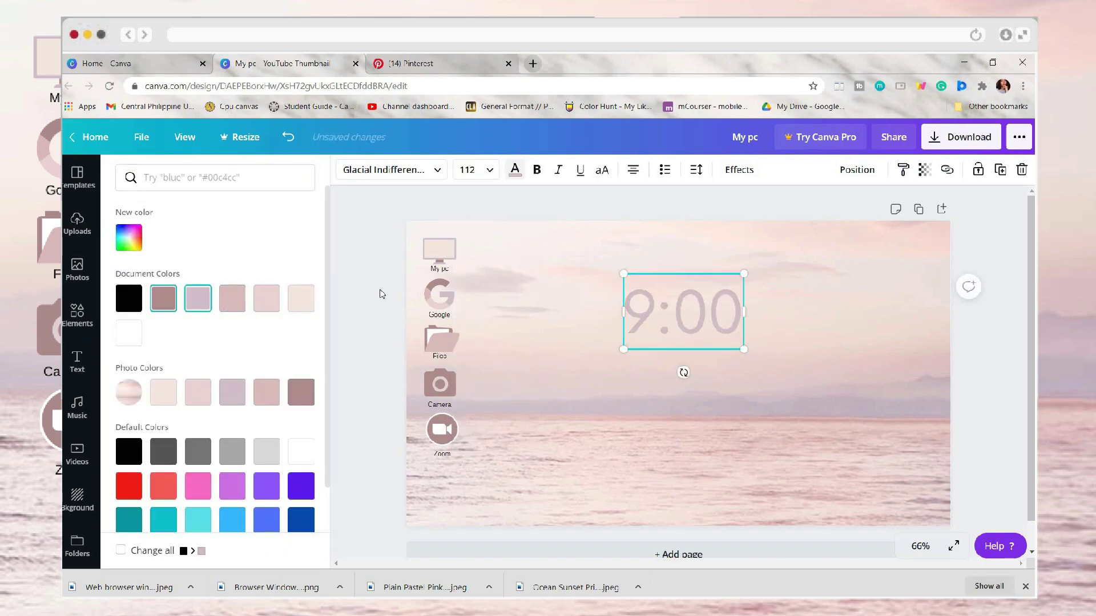
Step: Set the clock text in Montserrat and shrink the am text to a small superscript beside 9:00
left_click(203, 425)
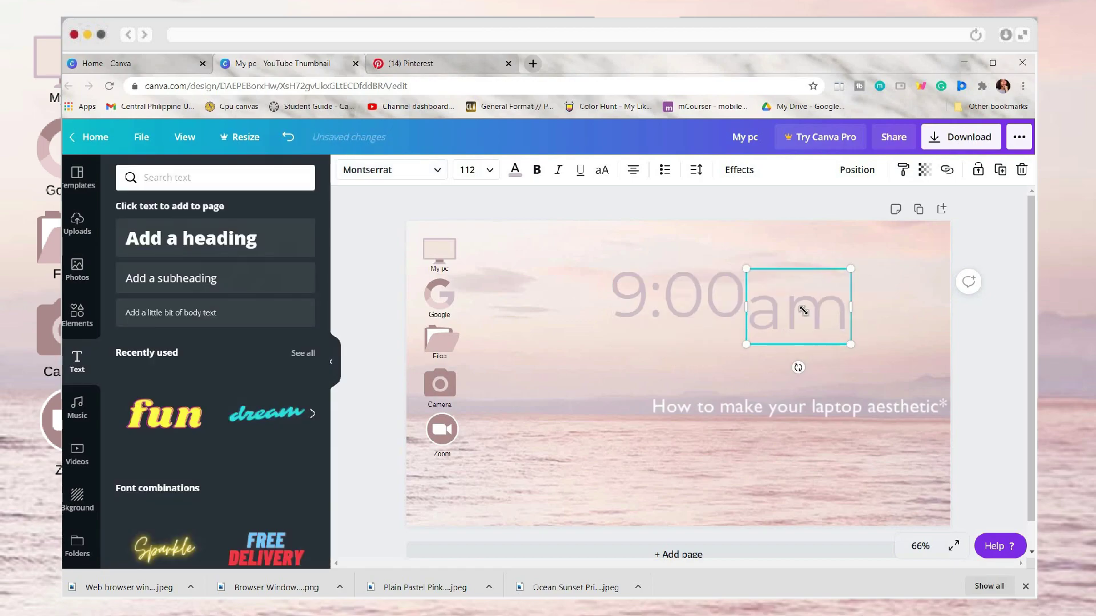
left_click_drag(845, 309, 765, 303)
left_click(980, 317)
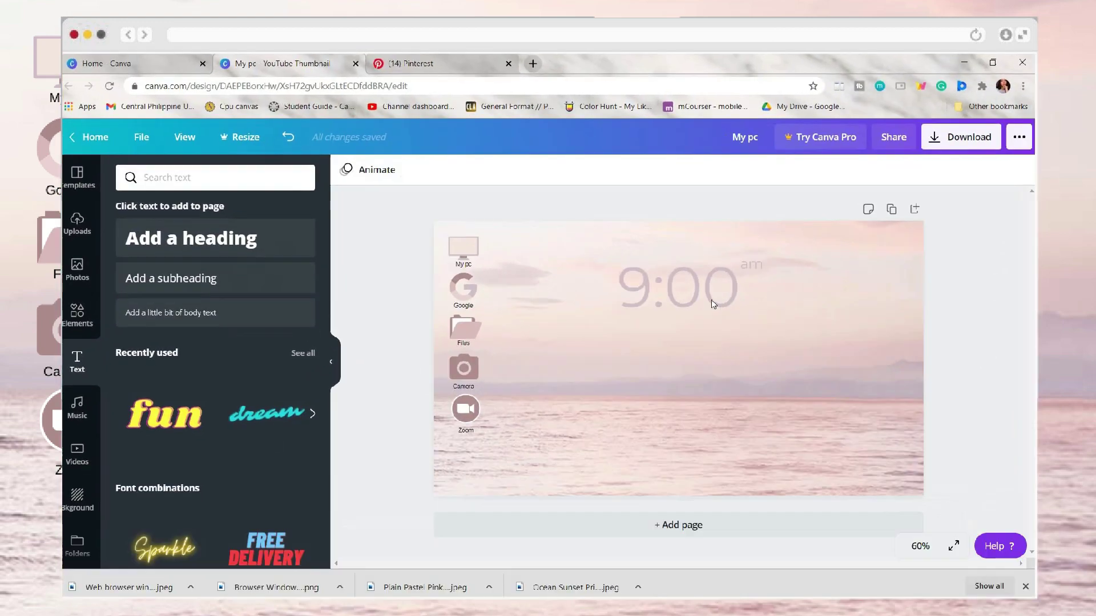
Step: Duplicate the 9:00 text below the clock and replace its wording with "Wednesday, December 2, 2020"
left_click(712, 303)
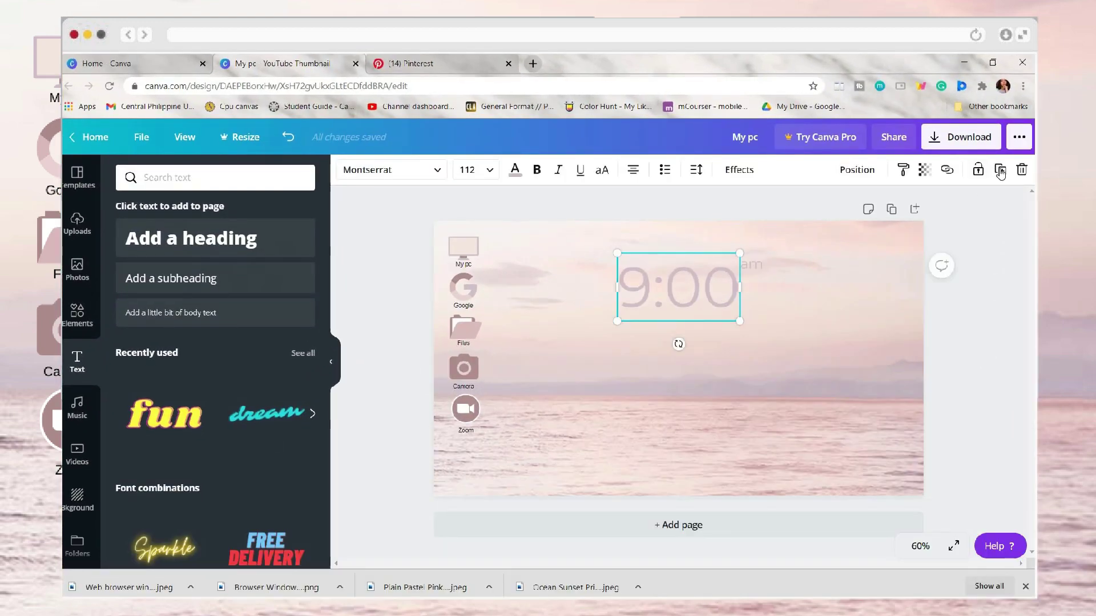
left_click(1000, 170)
left_click_drag(724, 321, 723, 376)
double_click(723, 375)
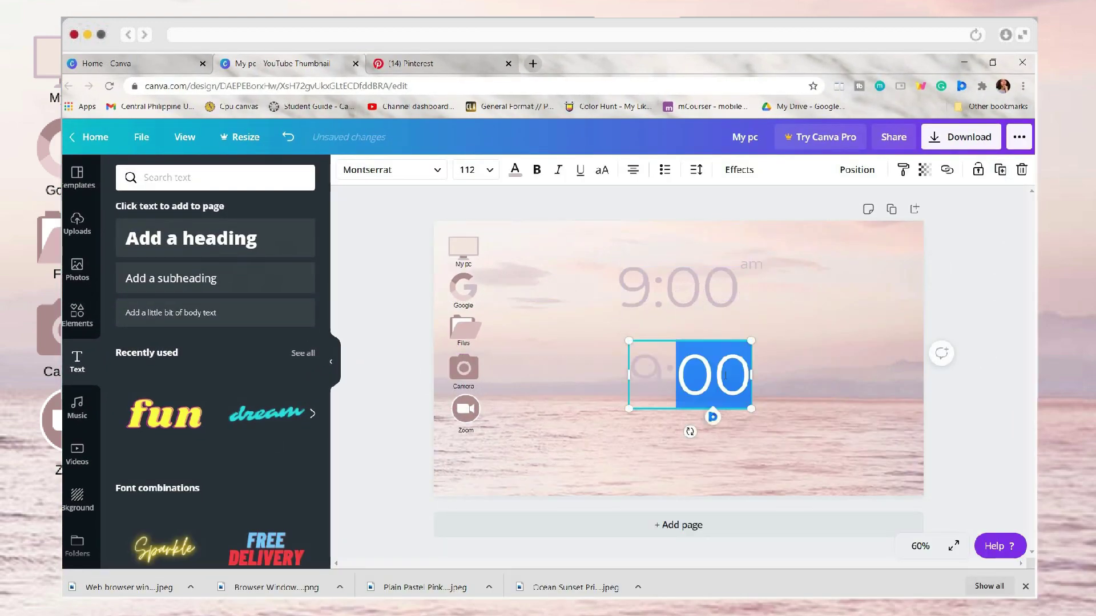
type("Wednesday, December 2,2020")
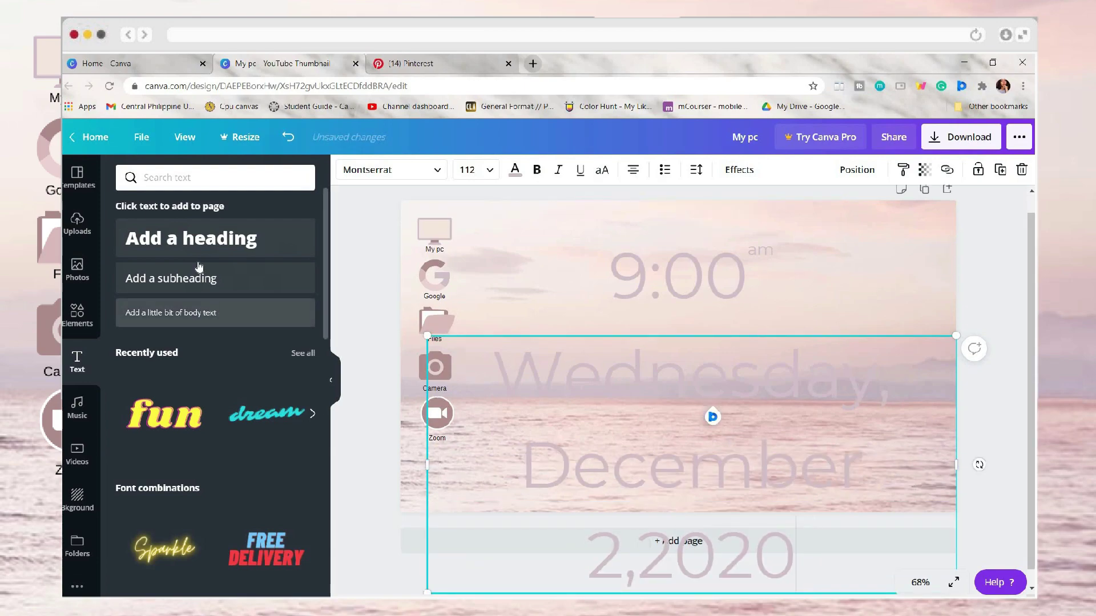
Step: Set the date text to size 24 and centre it beneath the clock in the page's upper-right area
key("ctrl+a")
left_click(467, 170)
type("24")
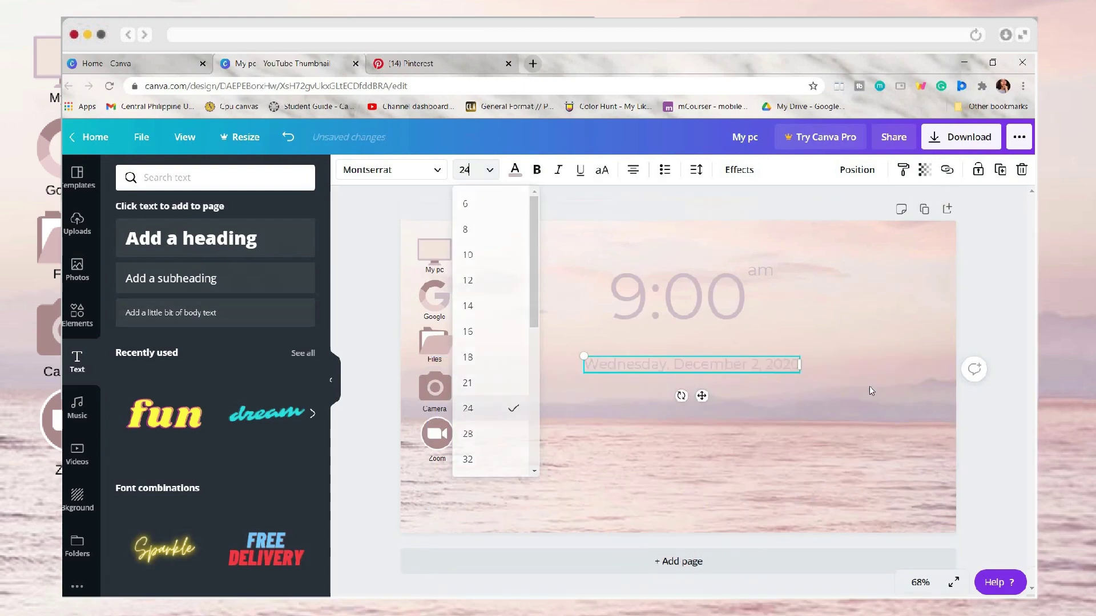
key("Return")
left_click_drag(704, 395, 850, 310)
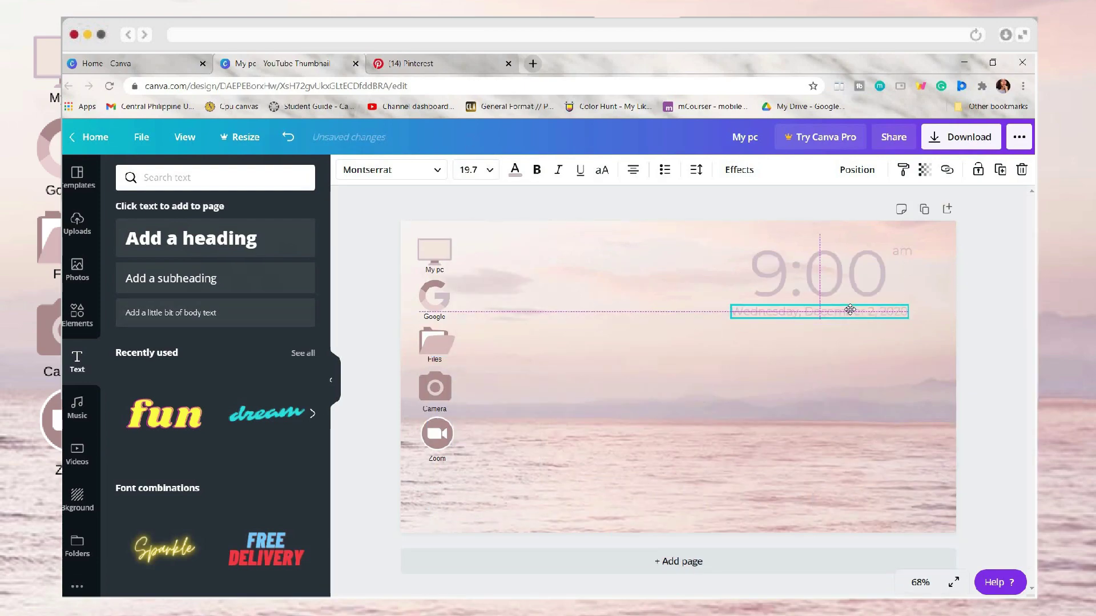
left_click(1008, 356)
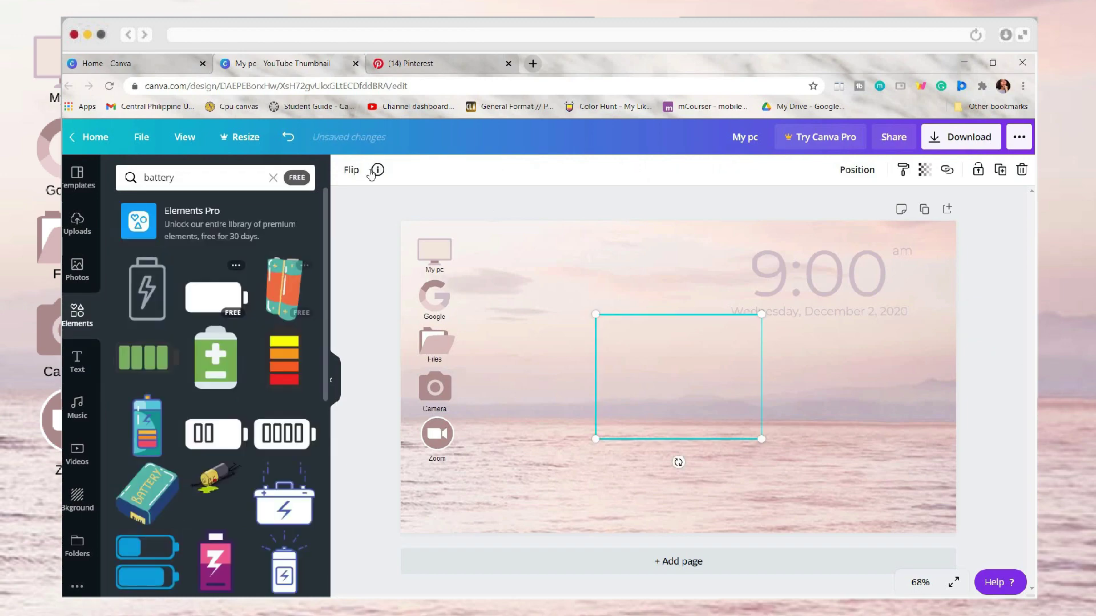
Step: Recolour the battery element lavender and place it at small size directly beneath the am text
left_click(346, 169)
left_click(163, 298)
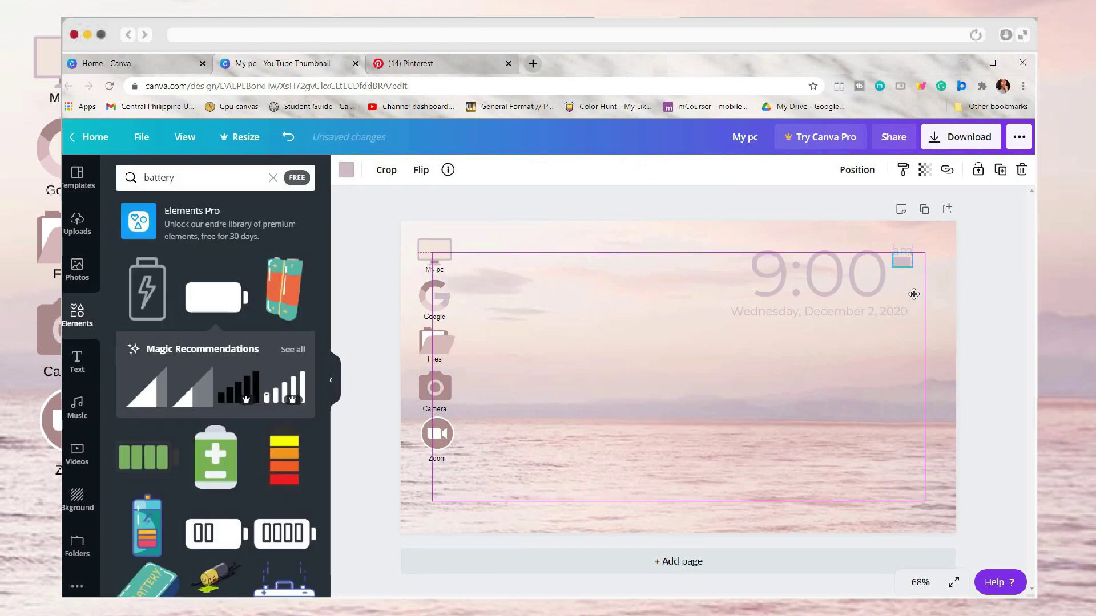
left_click_drag(913, 293, 917, 274)
left_click(953, 318)
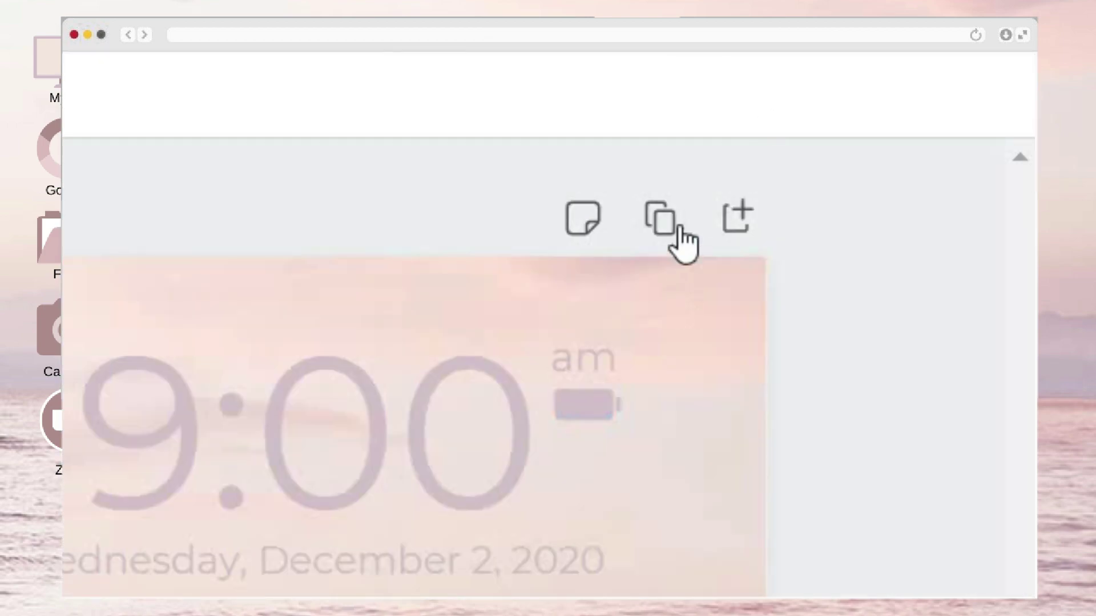
Step: Duplicate the finished desktop page as page 2
left_click(660, 218)
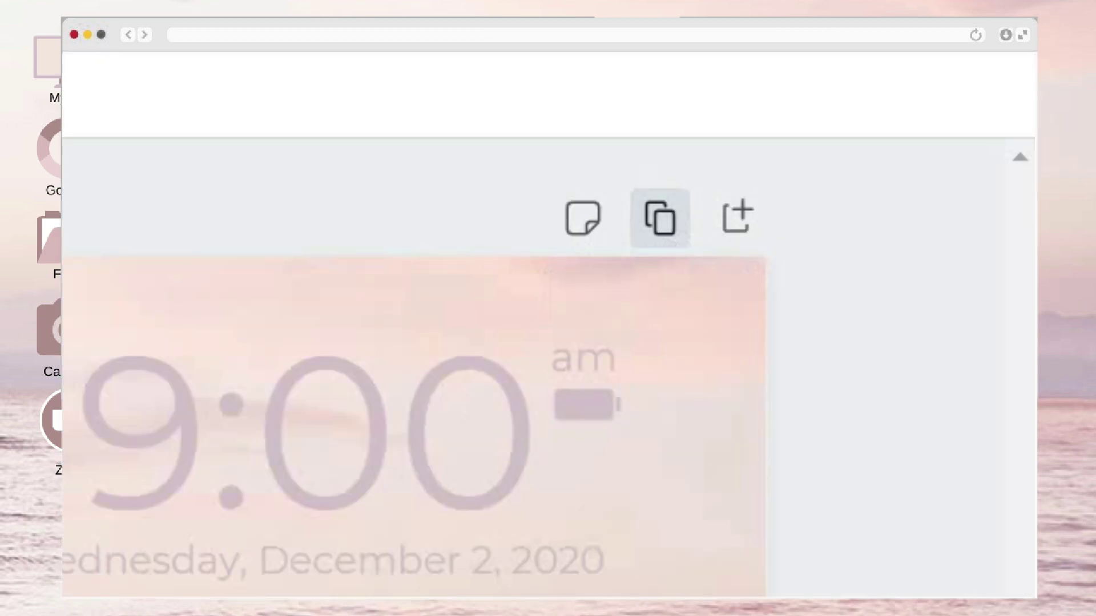
scroll(789, 461, "up", 7)
scroll(789, 461, "down", 7)
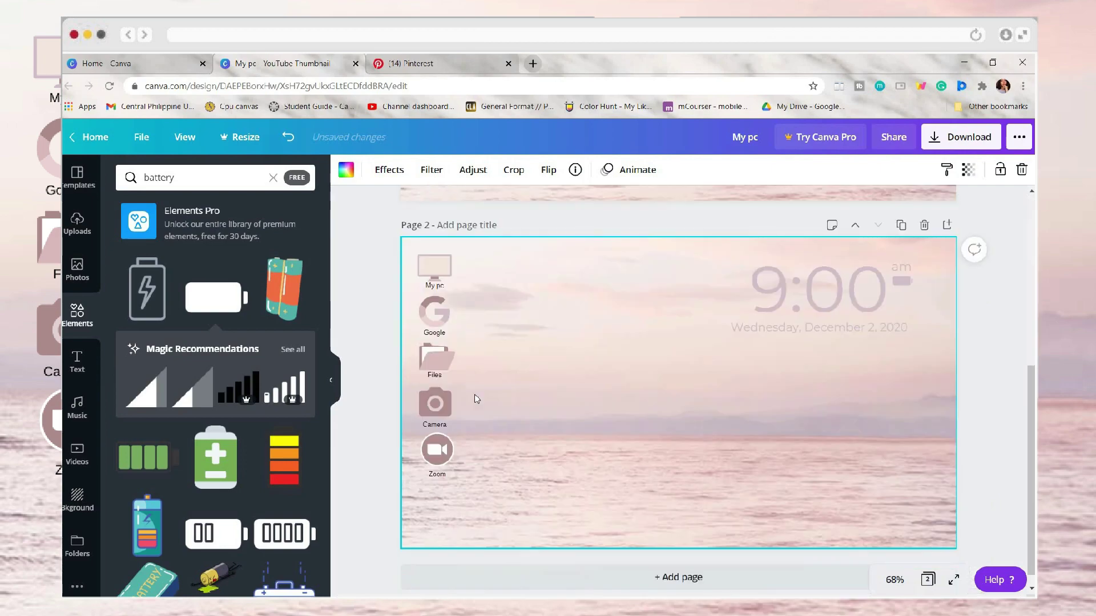
Step: Add the uploaded New message window image to page 2, crop away its grey-blue background and enlarge it
left_click(77, 224)
left_click(274, 262)
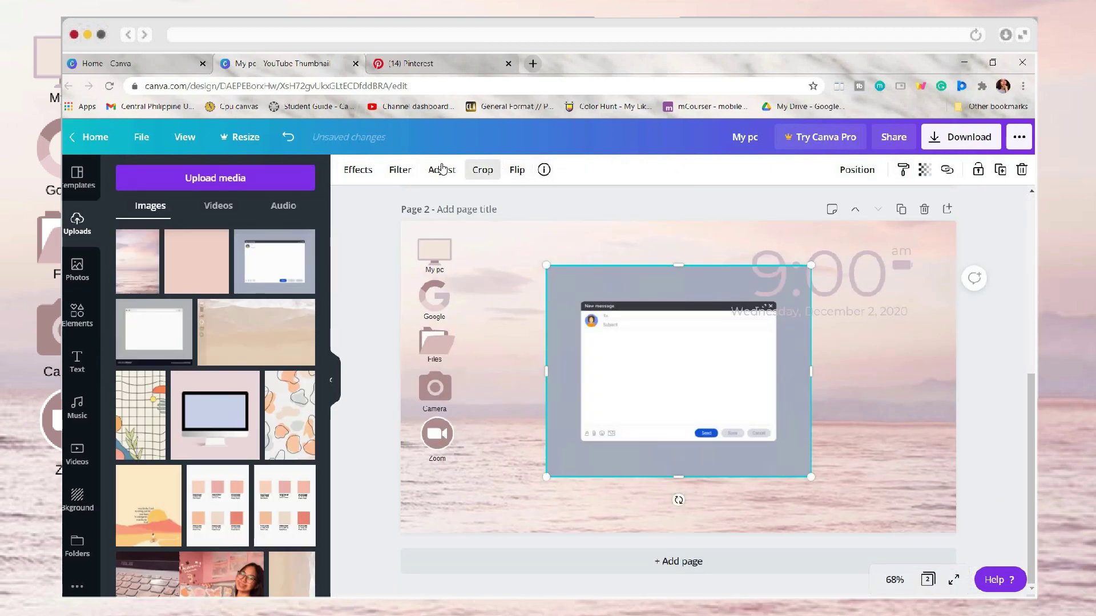
left_click_drag(713, 388, 750, 413)
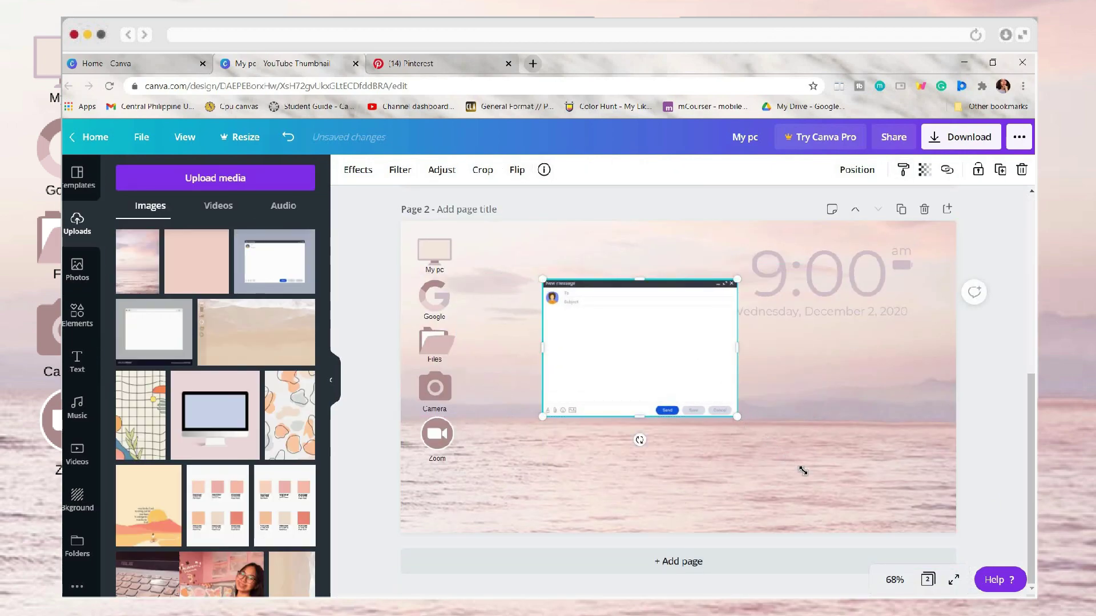
left_click_drag(803, 471, 905, 495)
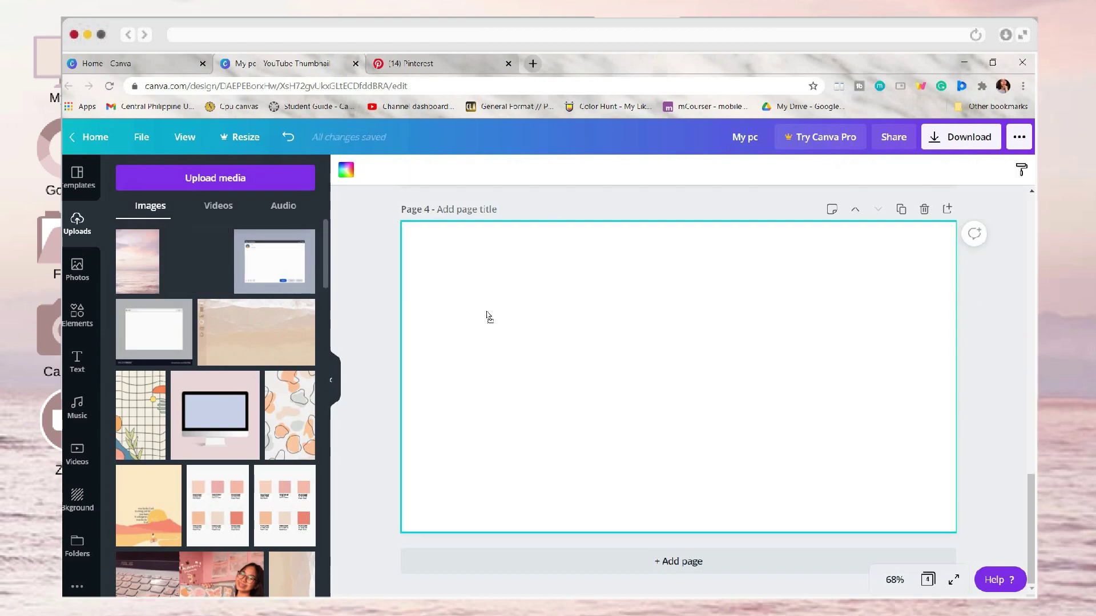
Step: Fill blank page 4 with the uploaded plain pastel pink image as its background
left_click_drag(484, 313, 422, 242)
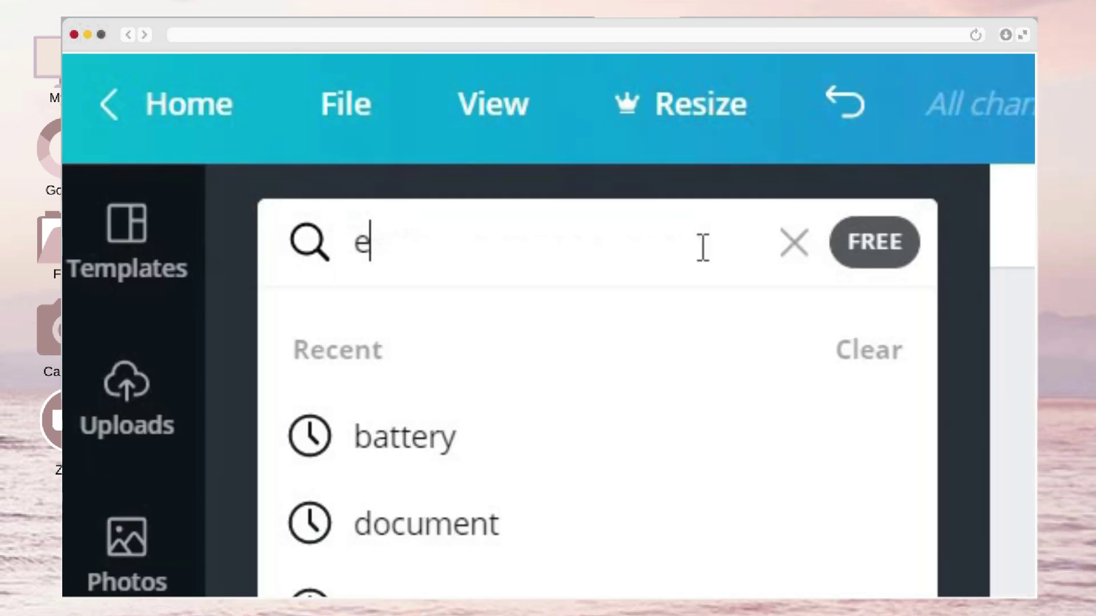
Step: Search the elements for "computer", add the blue monitor to page 4 and enlarge it across the page
key("BackSpace")
type("computer")
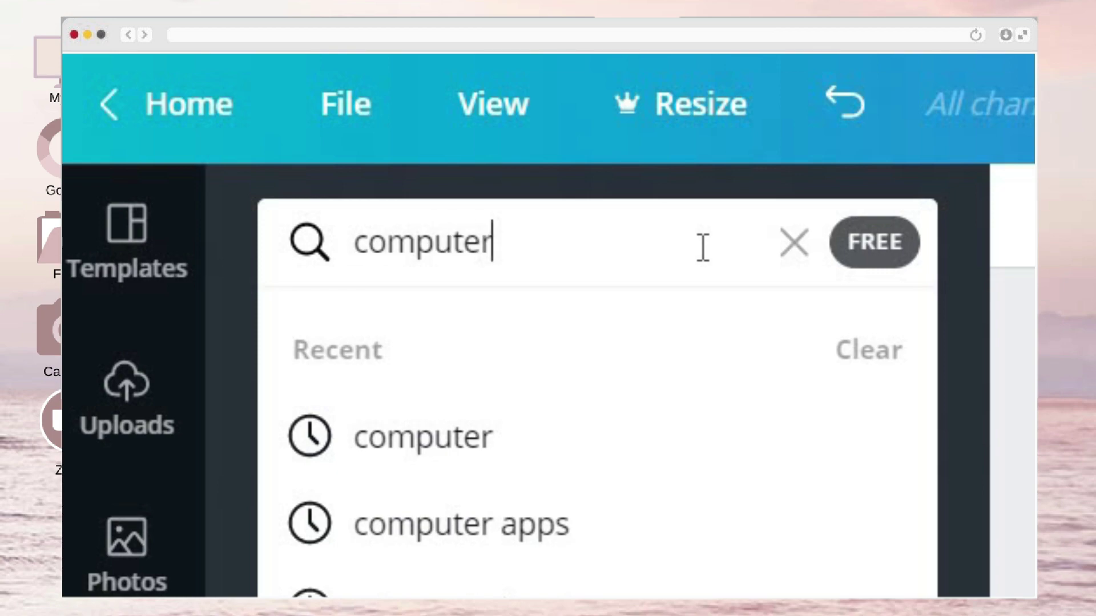
key("Return")
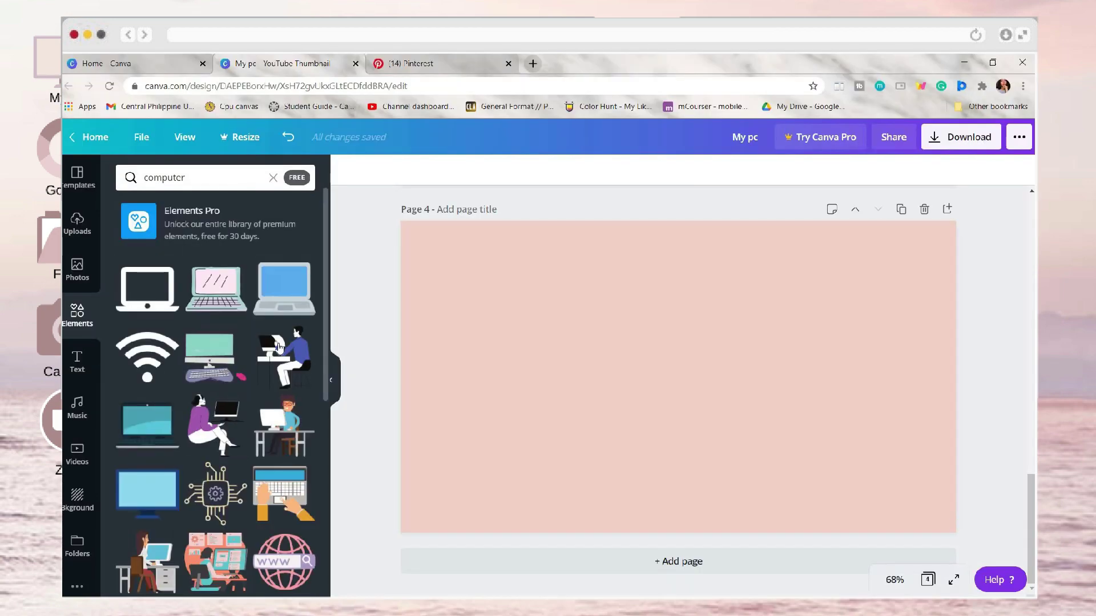
scroll(122, 358, "down", 3)
left_click(147, 365)
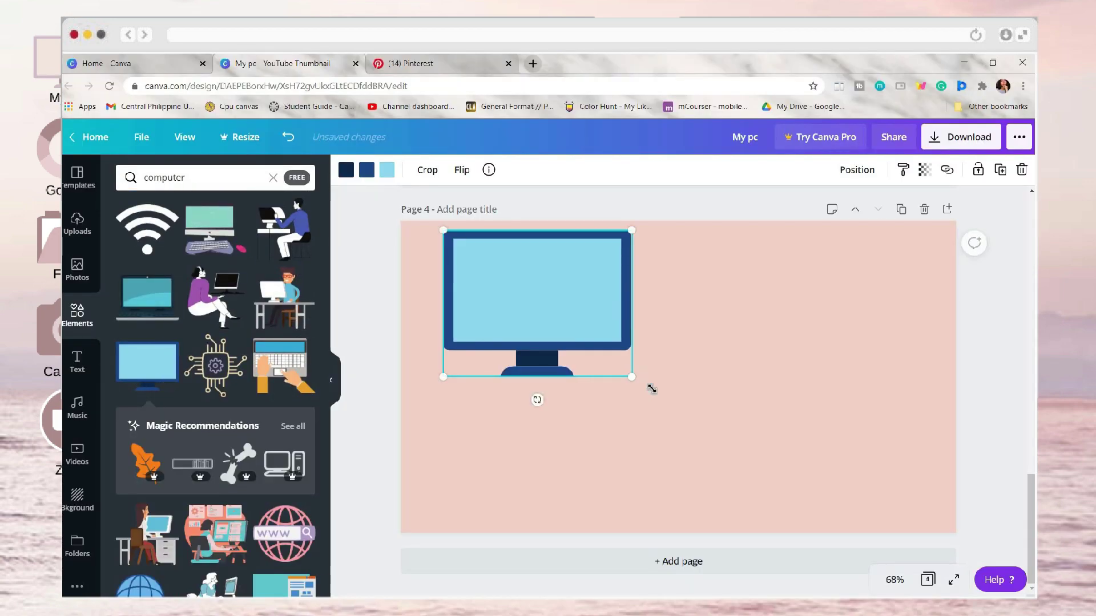
left_click_drag(815, 492, 870, 564)
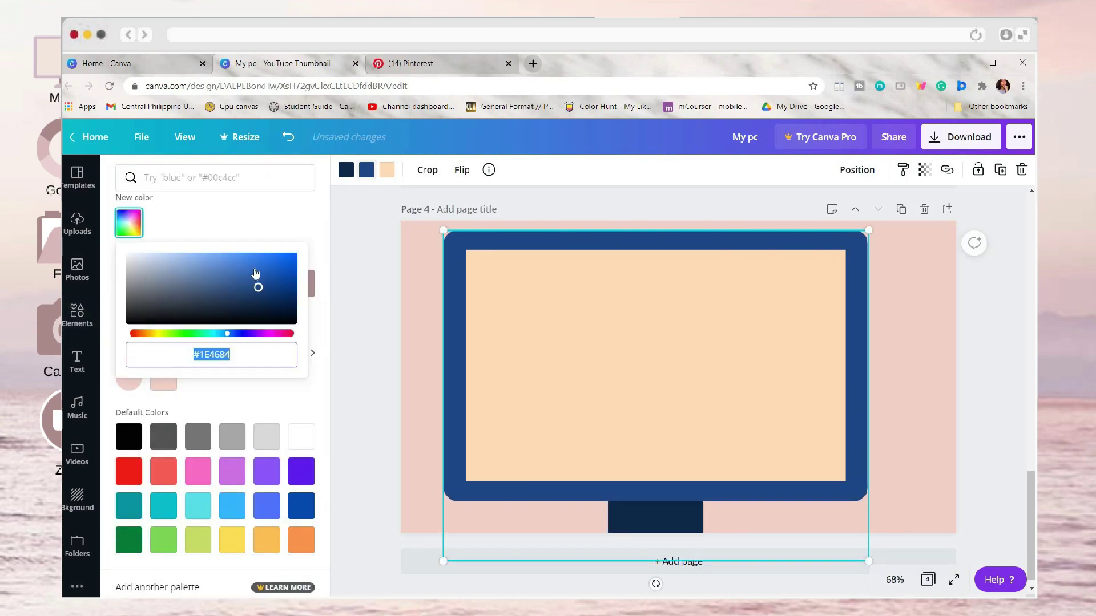
Step: Recolour the large monitor's blue frame orange-brown and its dark stand brown
left_click(144, 333)
left_click_drag(256, 286, 245, 266)
left_click(346, 170)
left_click(137, 222)
left_click(179, 257)
left_click(176, 278)
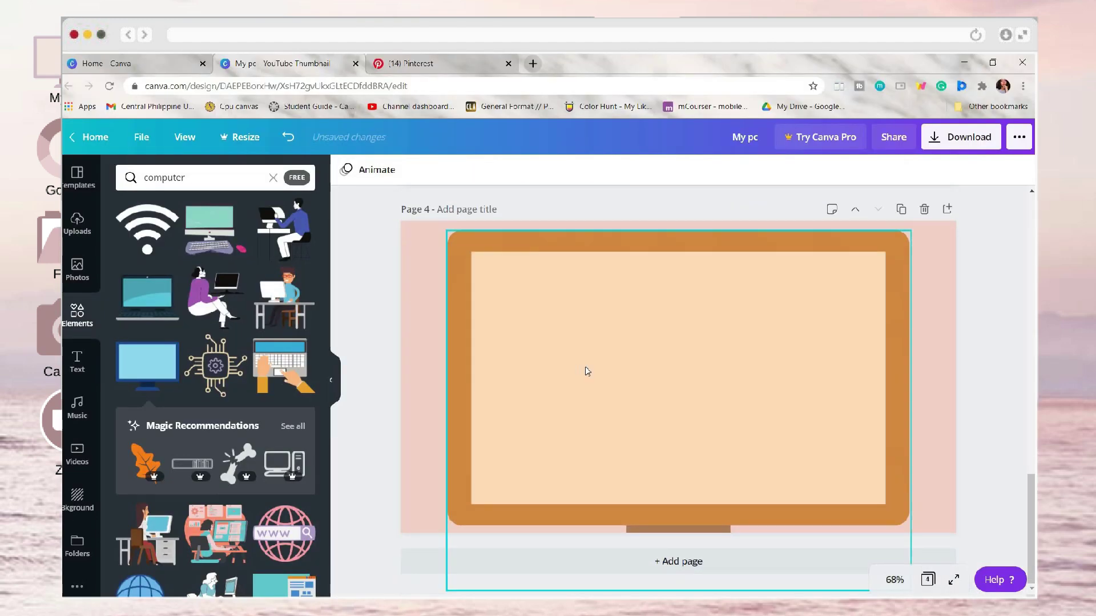
left_click(588, 372)
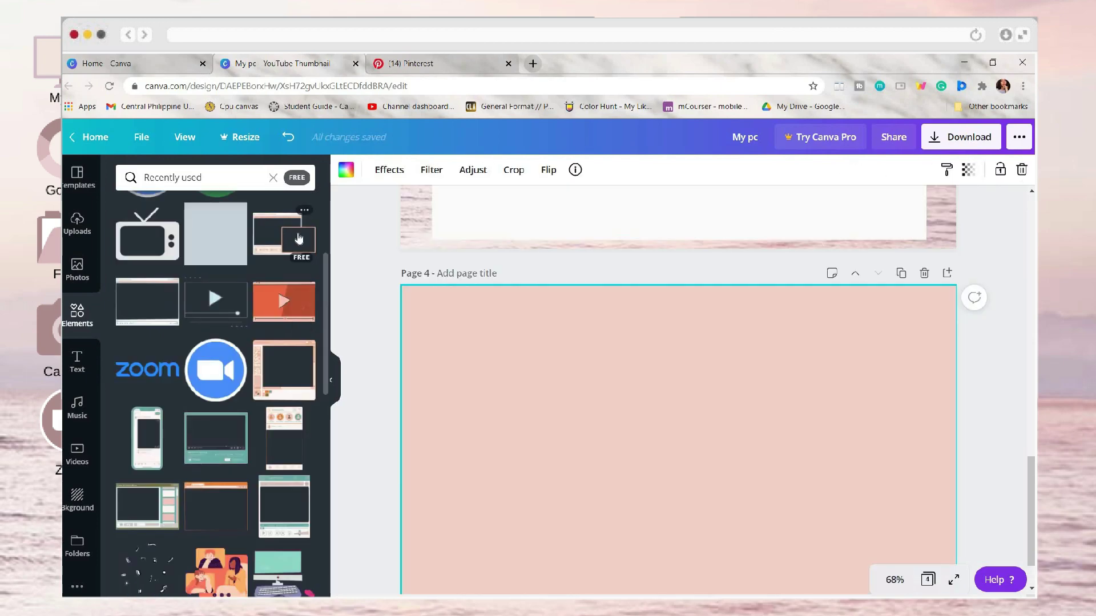
Step: Add the video player frame with the overlapping window to page 4, enlarge it and centre it on the page
left_click(284, 233)
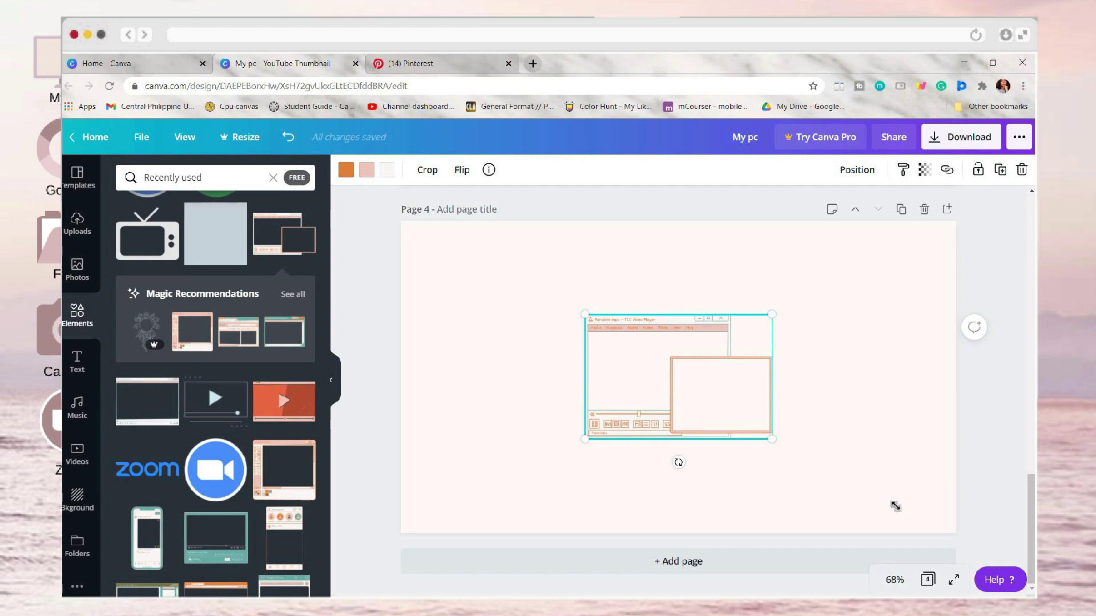
left_click_drag(771, 439, 888, 514)
left_click_drag(721, 367, 645, 322)
left_click(854, 317)
Step: Add the teal and pink media player window element to page 4, enlarge it and move it up and to the right
scroll(287, 394, "down", 4)
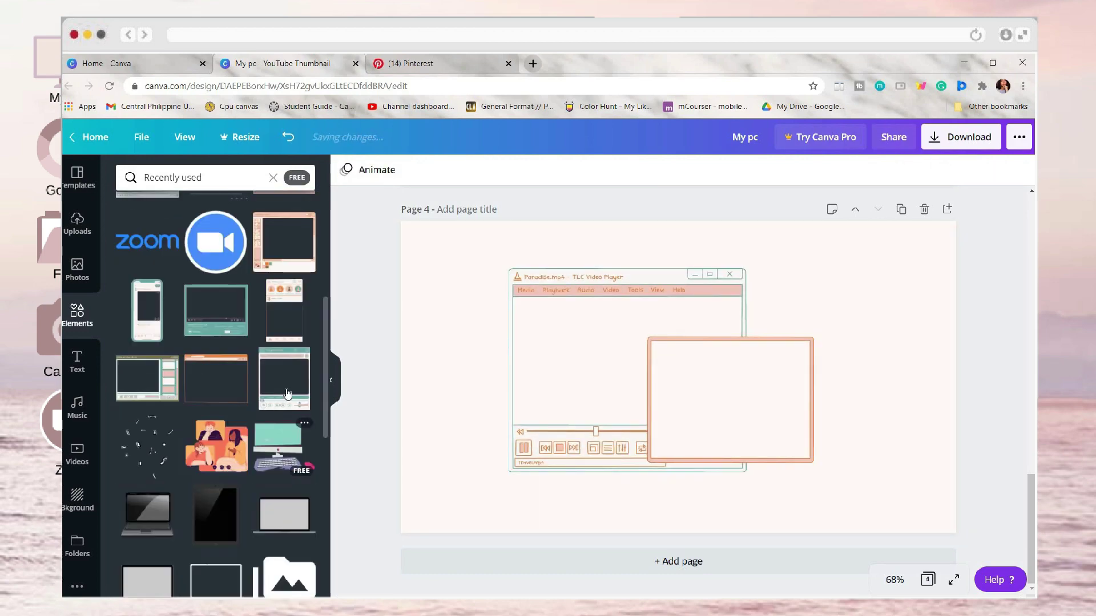
left_click(289, 394)
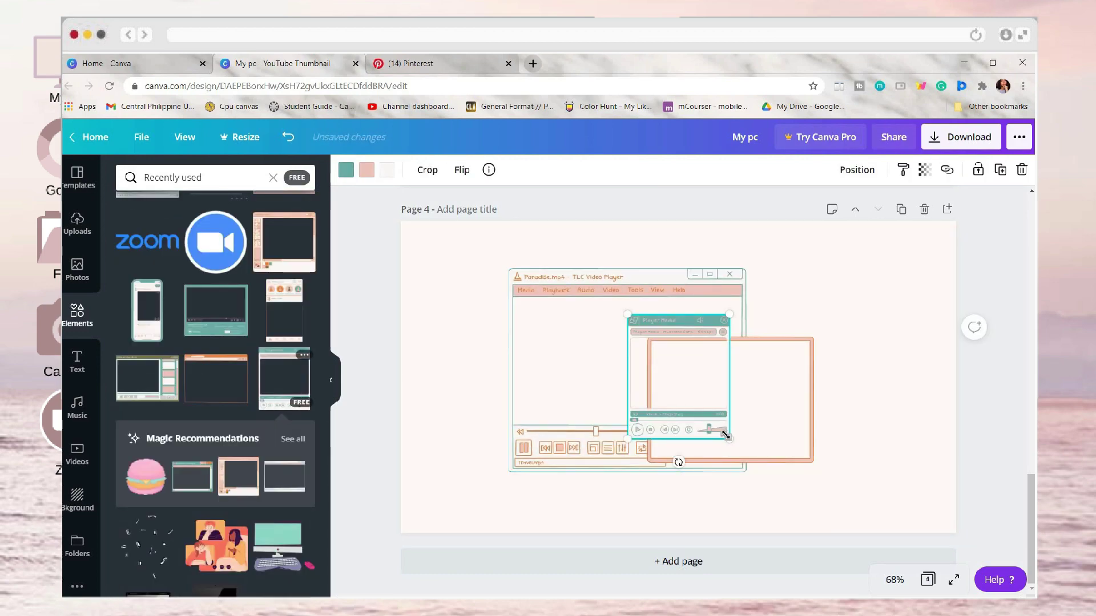
left_click_drag(730, 439, 778, 498)
left_click_drag(638, 386, 807, 311)
Step: Move the orange browser window frame towards page 5's upper left and scale it to fit within the page
left_click_drag(656, 330, 596, 310)
left_click_drag(913, 565, 859, 542)
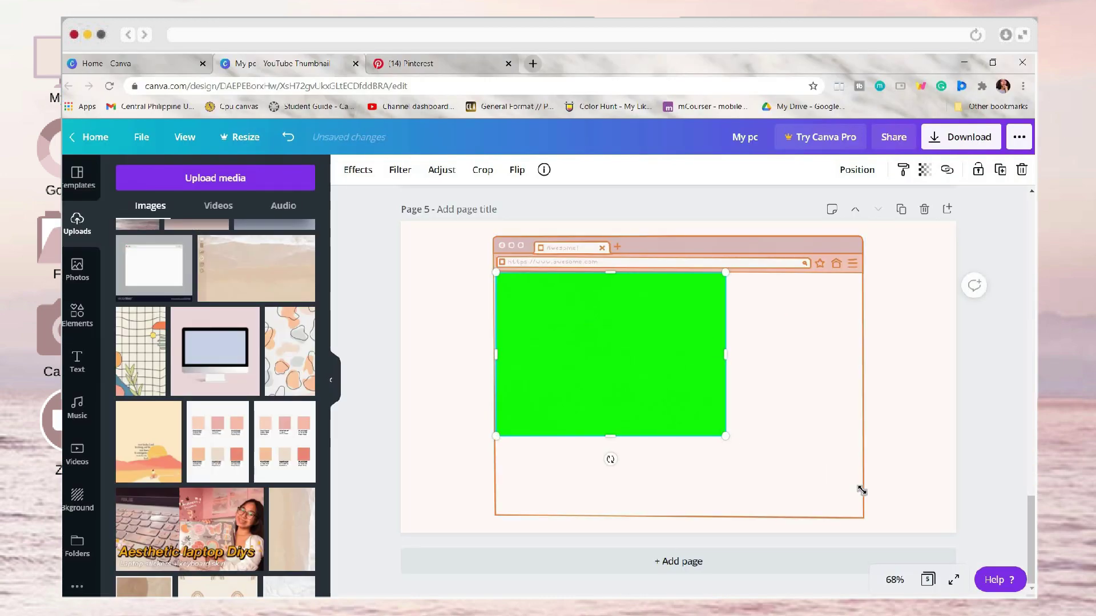
Step: Enlarge the green image to cover the window frame's content area on page 5 and send it one layer backward
mouse_move(861, 491)
left_mouse_down()
mouse_move(854, 482)
mouse_move(856, 513)
left_mouse_up()
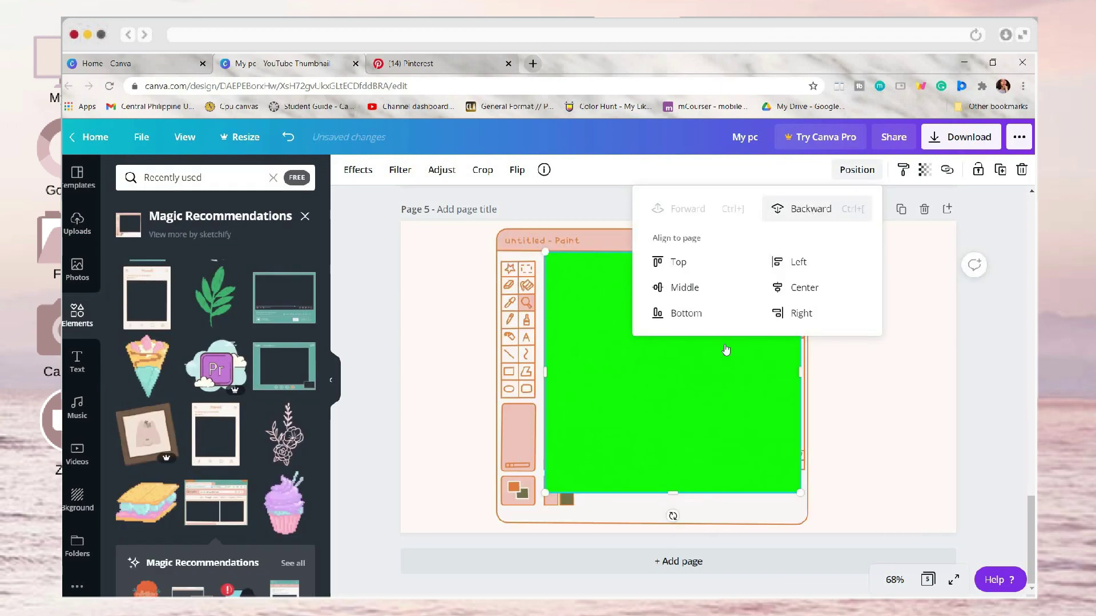
key("ctrl+bracketleft")
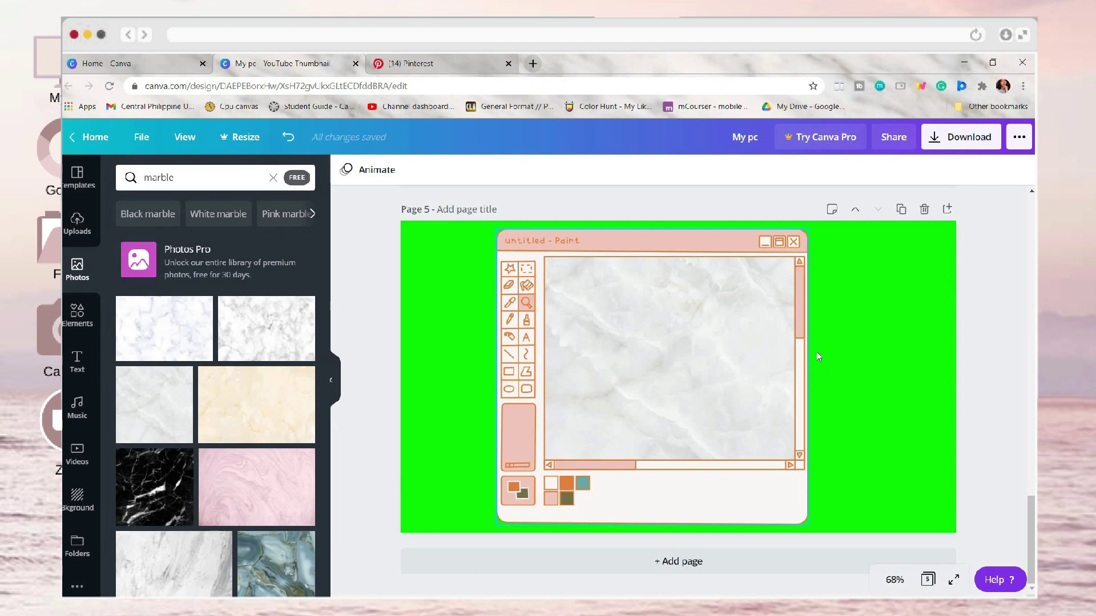
Step: Clear the recently used elements and list the full collection of shapes
scroll(745, 471, "up", 8)
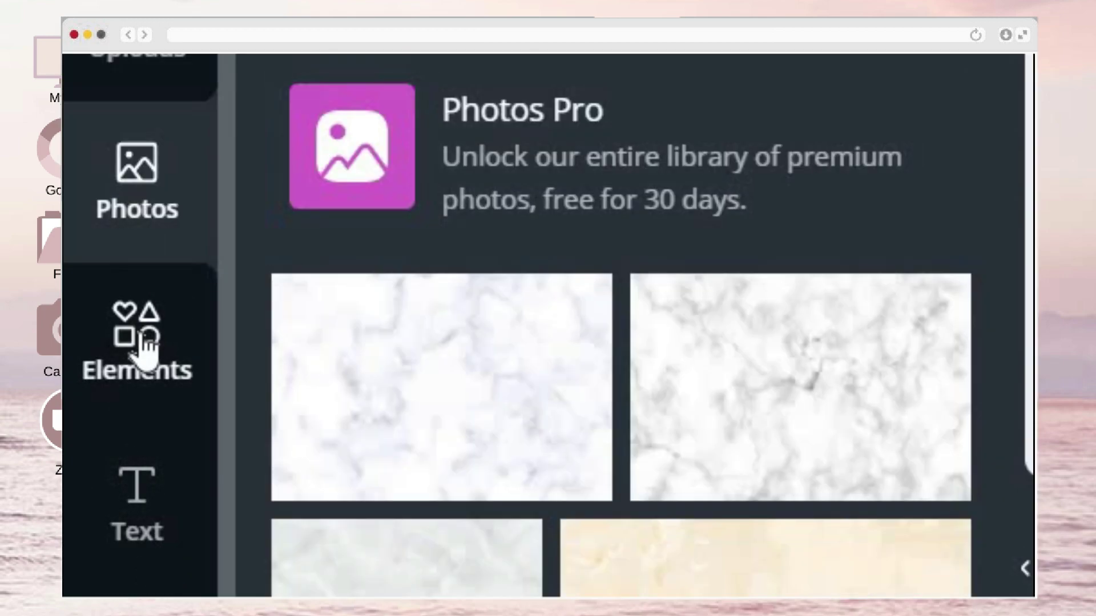
left_click(158, 402)
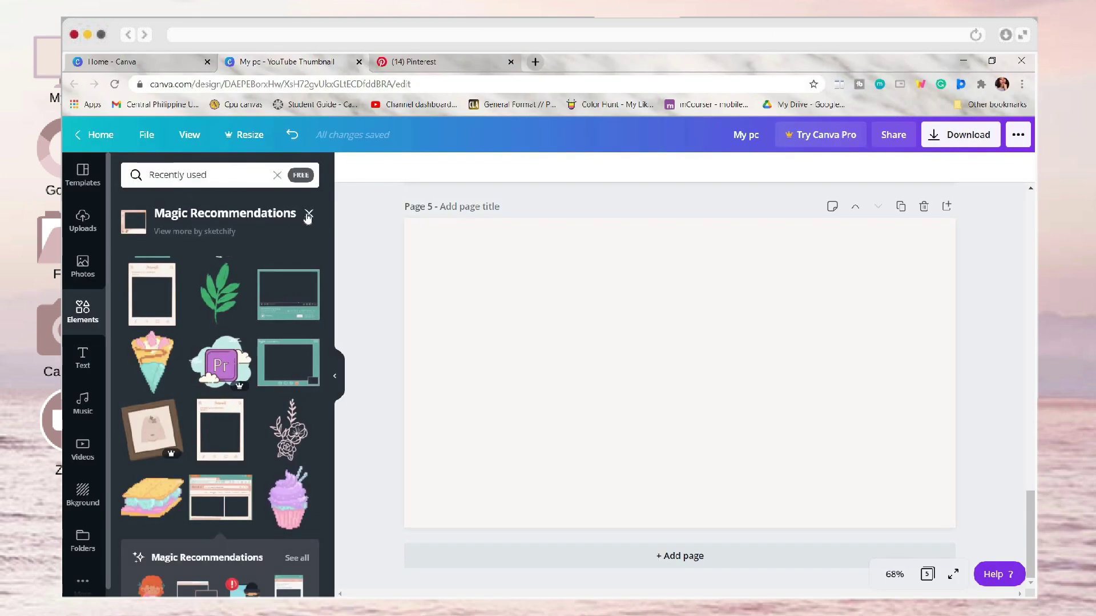
left_click(309, 215)
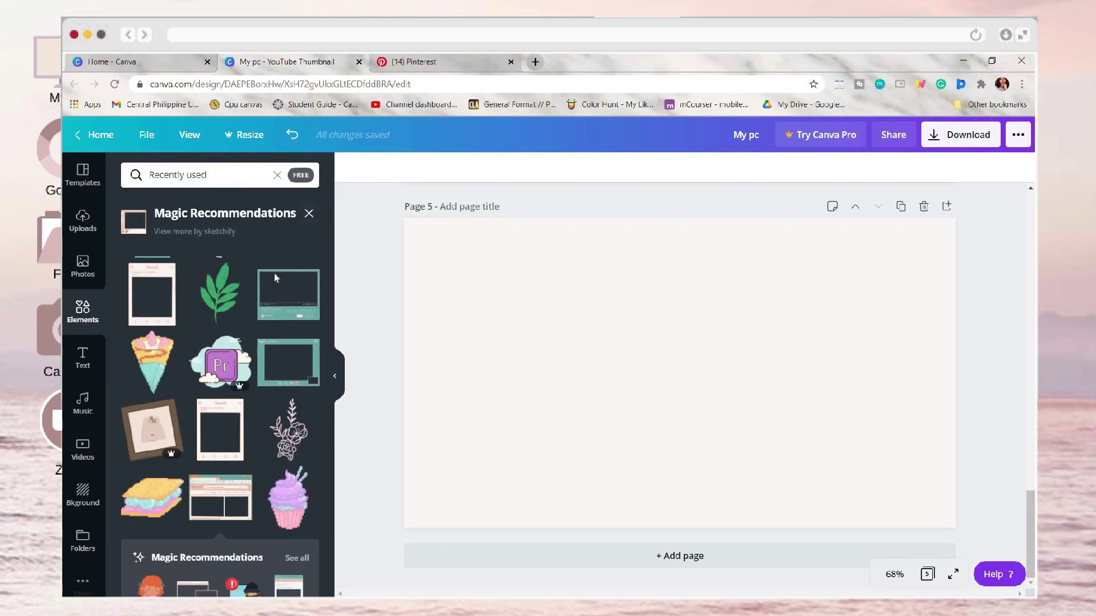
left_click(277, 175)
scroll(308, 343, "down", 2)
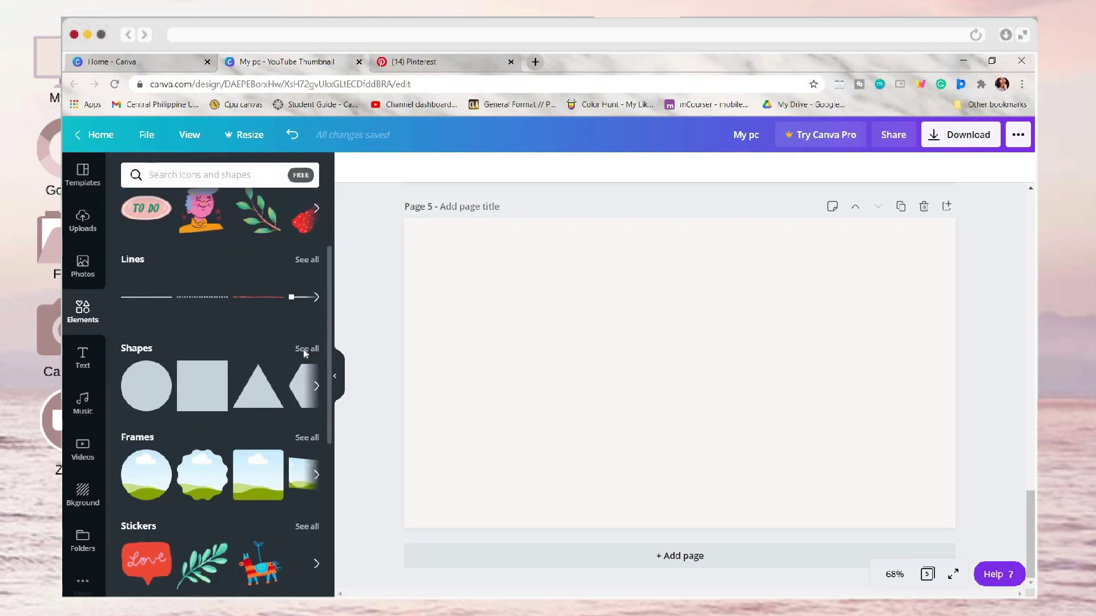
left_click(307, 349)
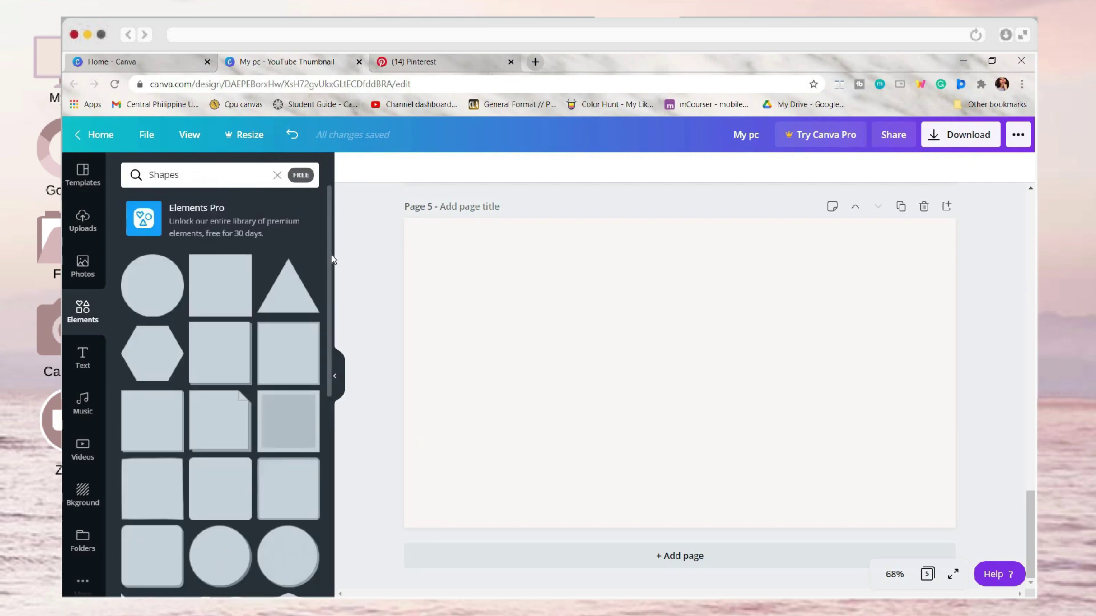
Step: Add a rounded square to page 5, colour it beige, and enlarge it to fill most of the page height
left_click_drag(333, 256, 333, 278)
left_click(220, 450)
left_click(355, 169)
left_click(270, 329)
left_click_drag(688, 387, 589, 357)
left_click_drag(667, 428, 762, 478)
left_click(847, 440)
left_click_drag(652, 370, 714, 371)
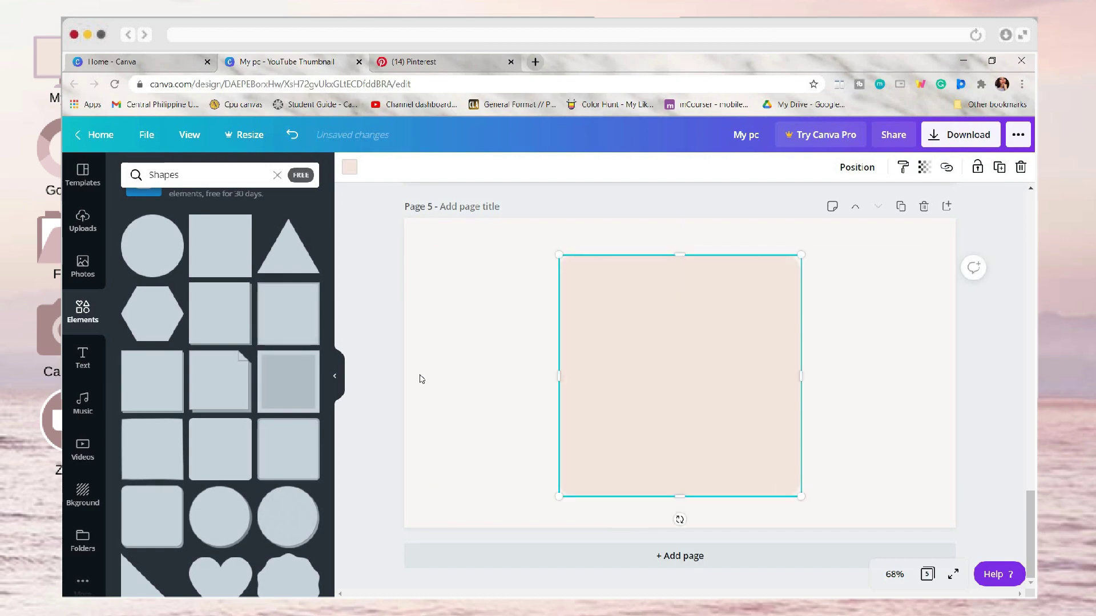
Step: Add a rounded square outline, enlarge it to frame the beige square, and colour it salmon pink
scroll(220, 400, "down", 5)
left_click(220, 334)
left_click_drag(641, 428, 645, 507)
left_click_drag(729, 385, 805, 385)
left_click(349, 167)
left_click(305, 294)
left_click(237, 330)
Step: Add a salmon pink line across the upper part of the beige square, fitted to its width, as a title bar divider
left_click(82, 311)
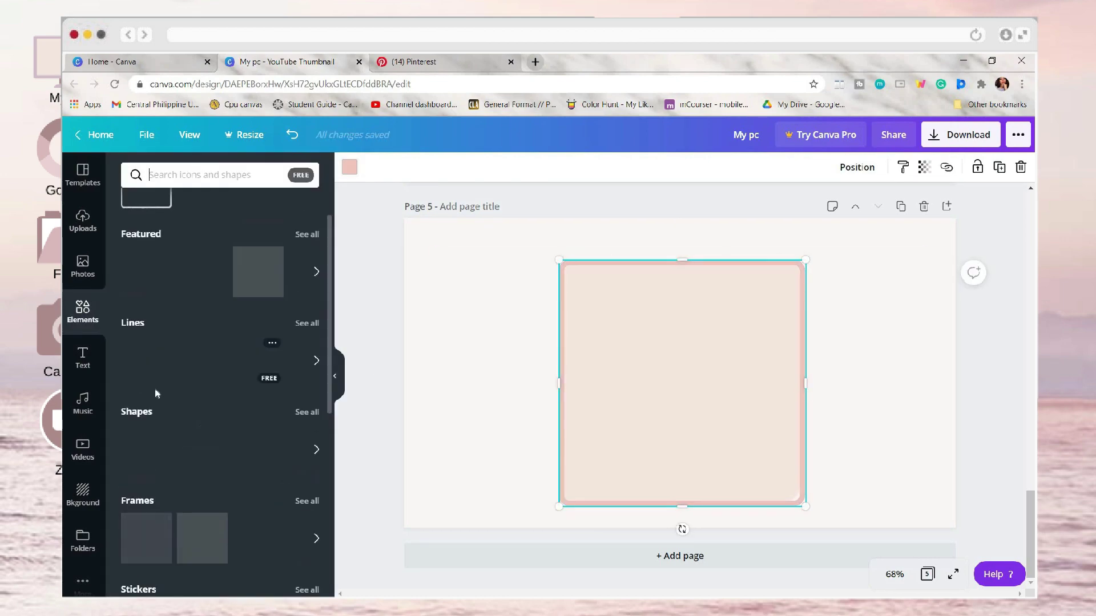
left_click(153, 364)
left_click_drag(680, 374, 710, 288)
left_click_drag(861, 304, 801, 301)
left_click(349, 167)
left_click(236, 329)
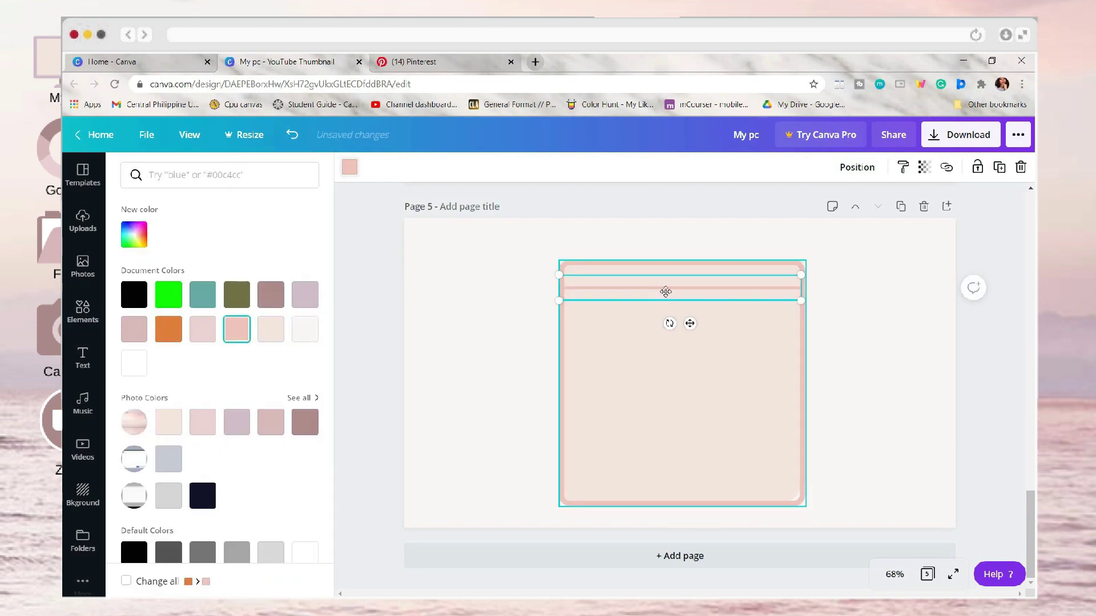
left_click_drag(665, 292, 666, 283)
Step: Search the elements for "x", add a cross, shrink it into the title bar's right end and colour it pink
left_click(83, 311)
left_click(251, 174)
type("x")
key("Return")
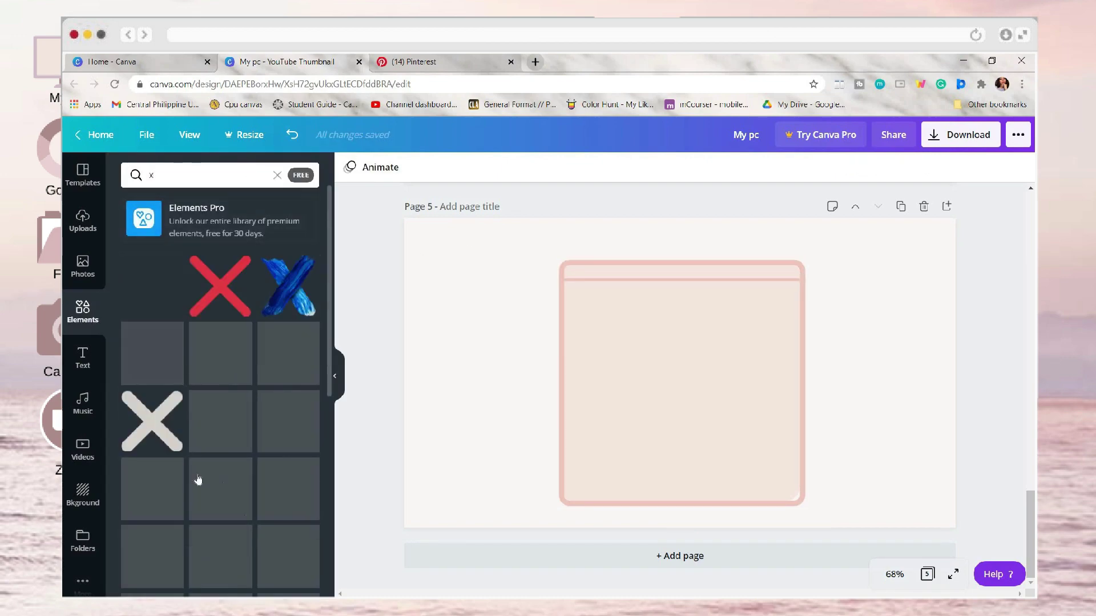
left_click(151, 486)
left_click_drag(719, 406, 638, 337)
left_click(349, 167)
left_click(169, 330)
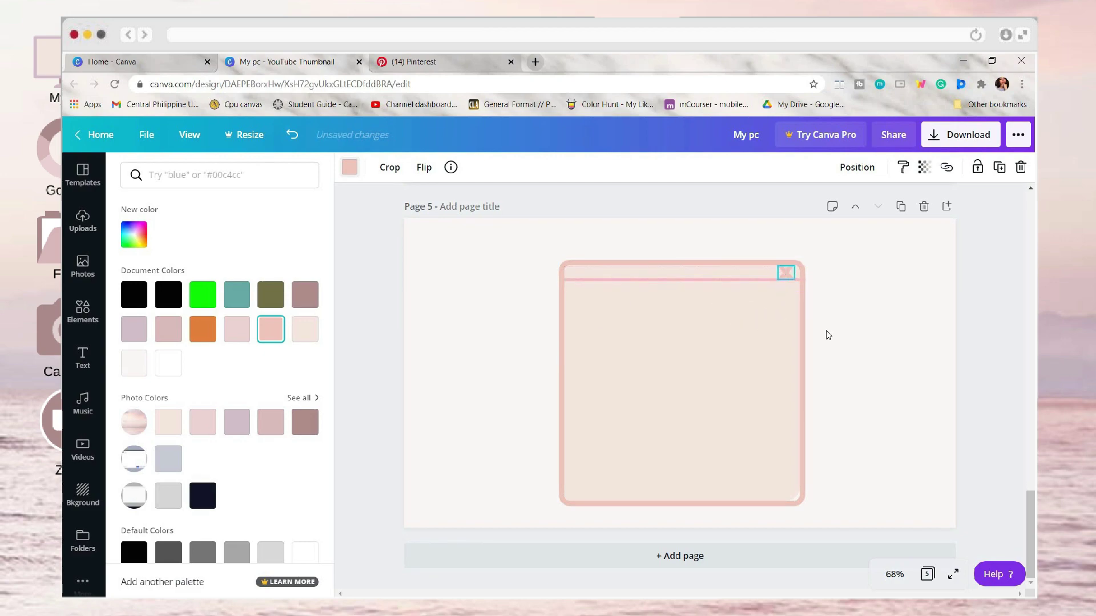
Step: Shrink the open book element to icon size and fit it at the left end of the window's title bar
left_click_drag(796, 449, 787, 448)
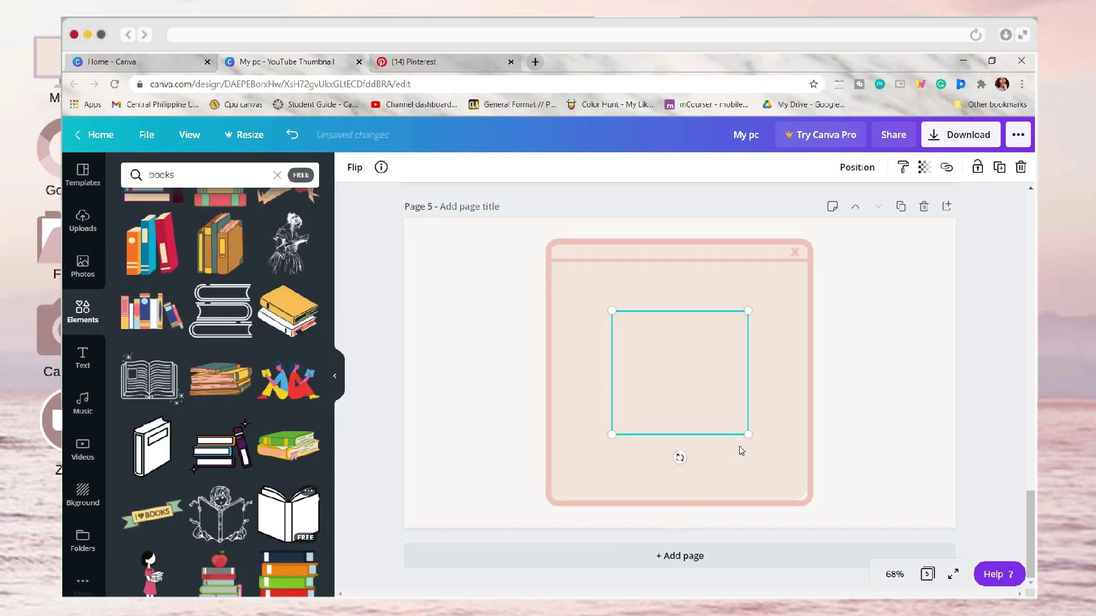
left_click_drag(748, 435, 633, 330)
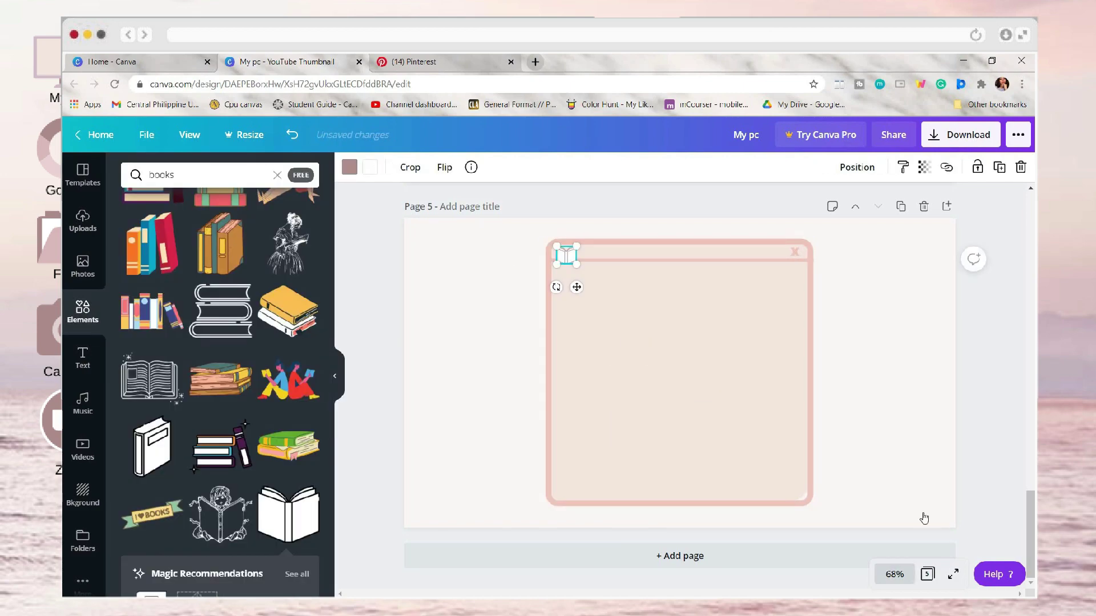
left_click(894, 574)
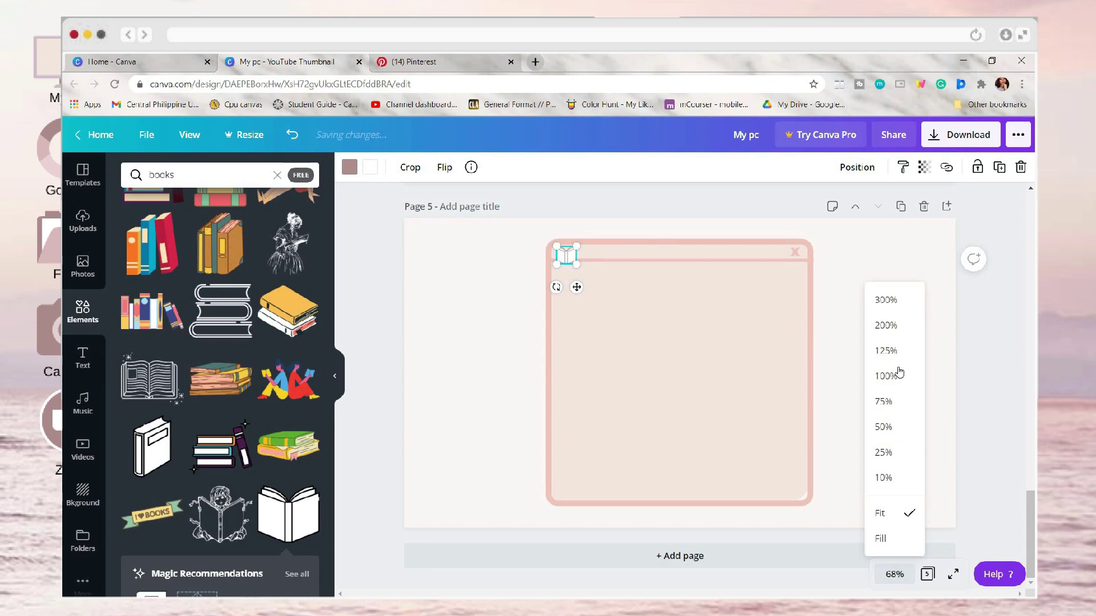
left_click(886, 325)
left_click_drag(703, 335, 695, 324)
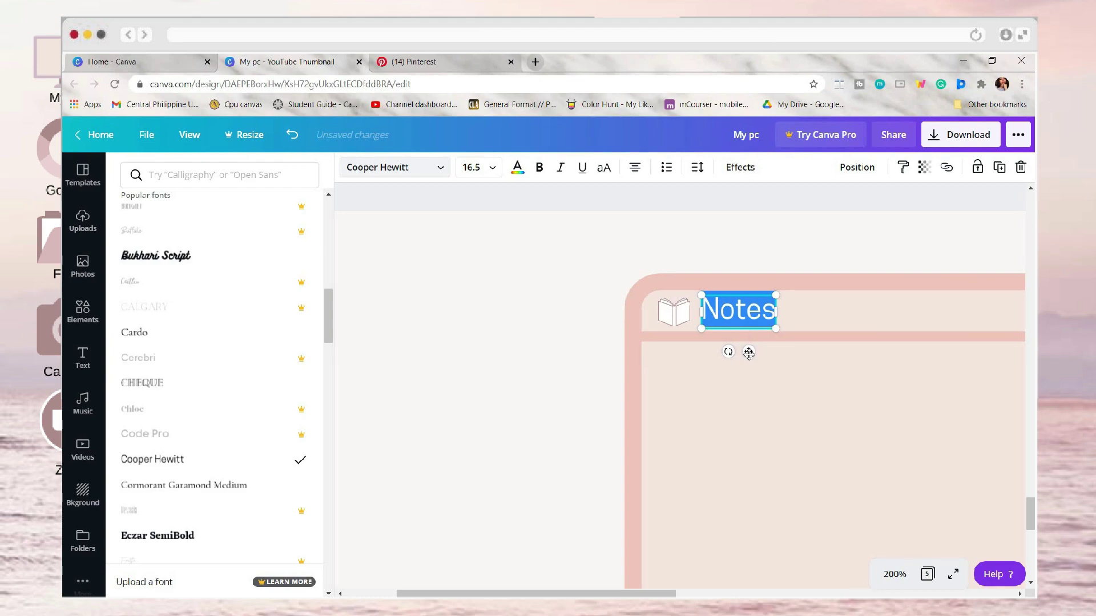
Step: Colour the "Notes" title text with the brownish mauve document colour
left_click(517, 167)
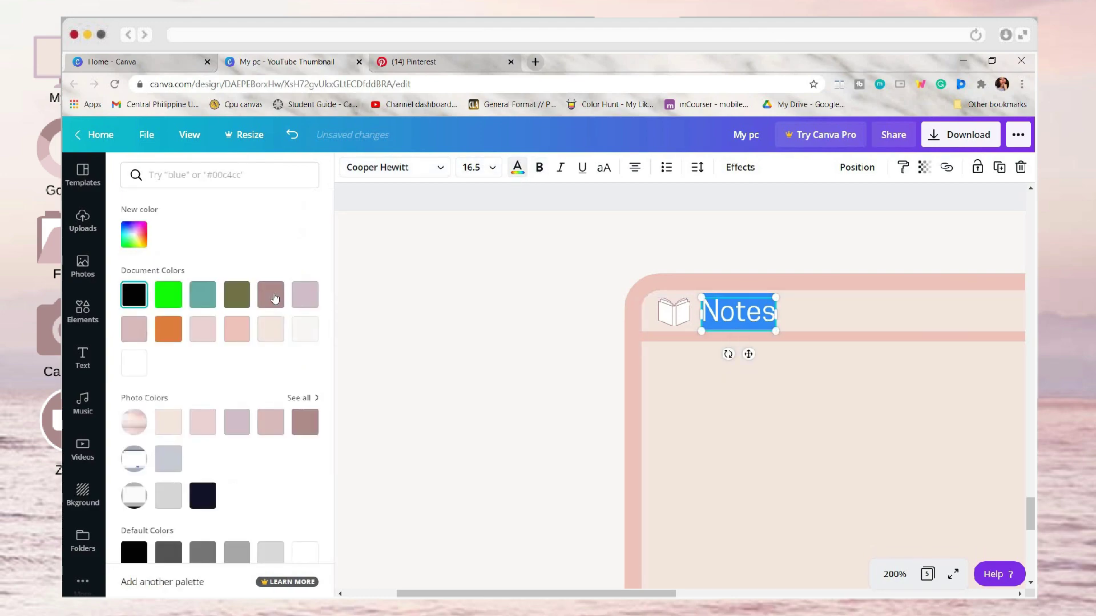
left_click(272, 295)
left_click(533, 325)
scroll(534, 329, "down", 5)
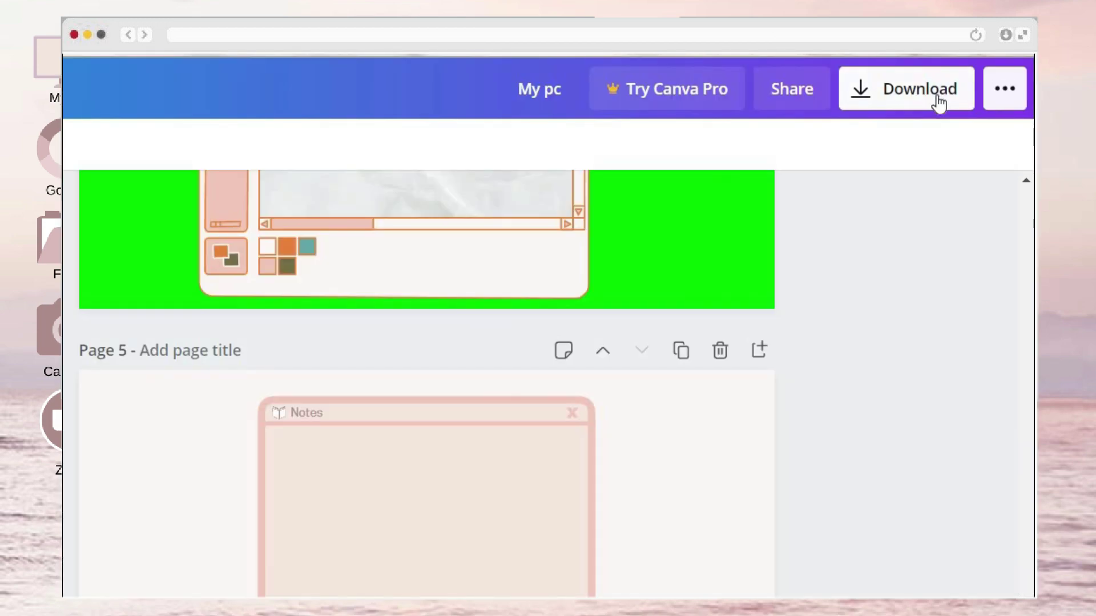
Step: Download all 5 pages as PNG and copy the images from the My pc.zip archive into the open folder
left_click(938, 105)
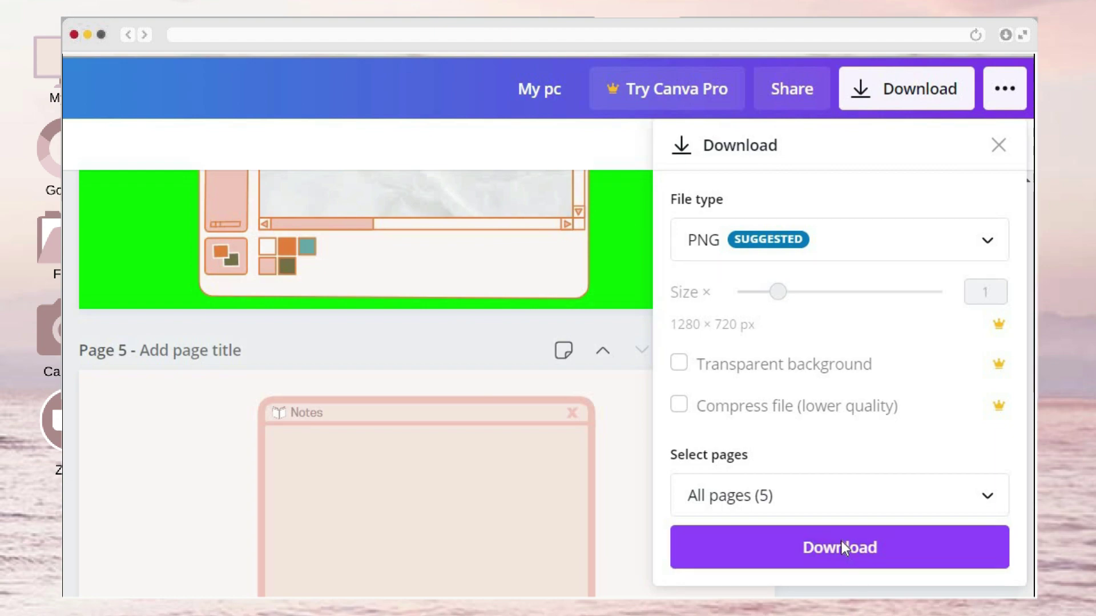
left_click(837, 568)
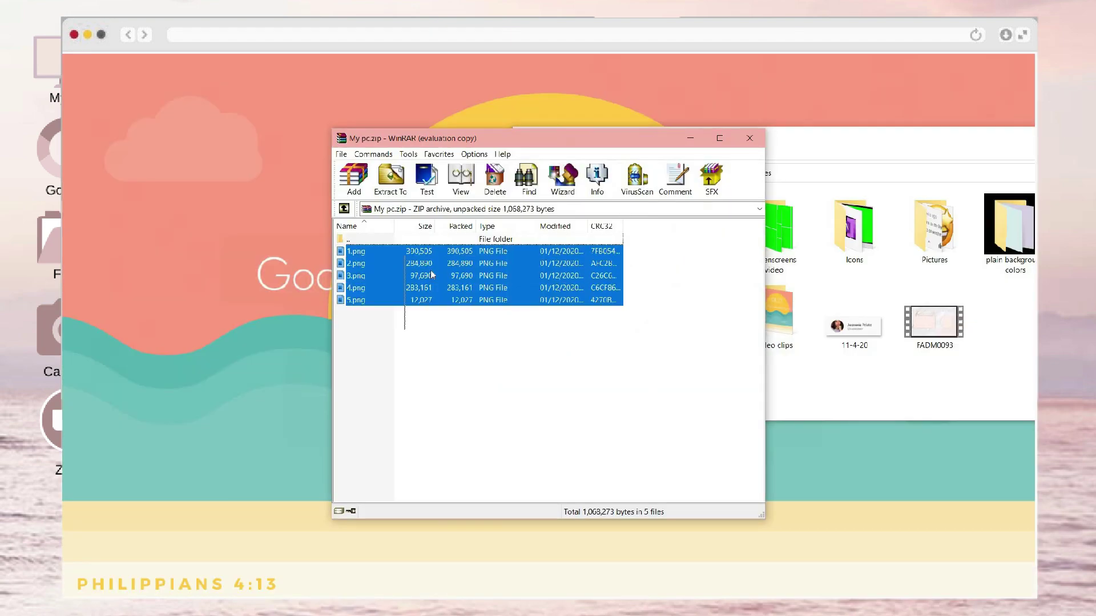
left_click_drag(845, 374, 845, 374)
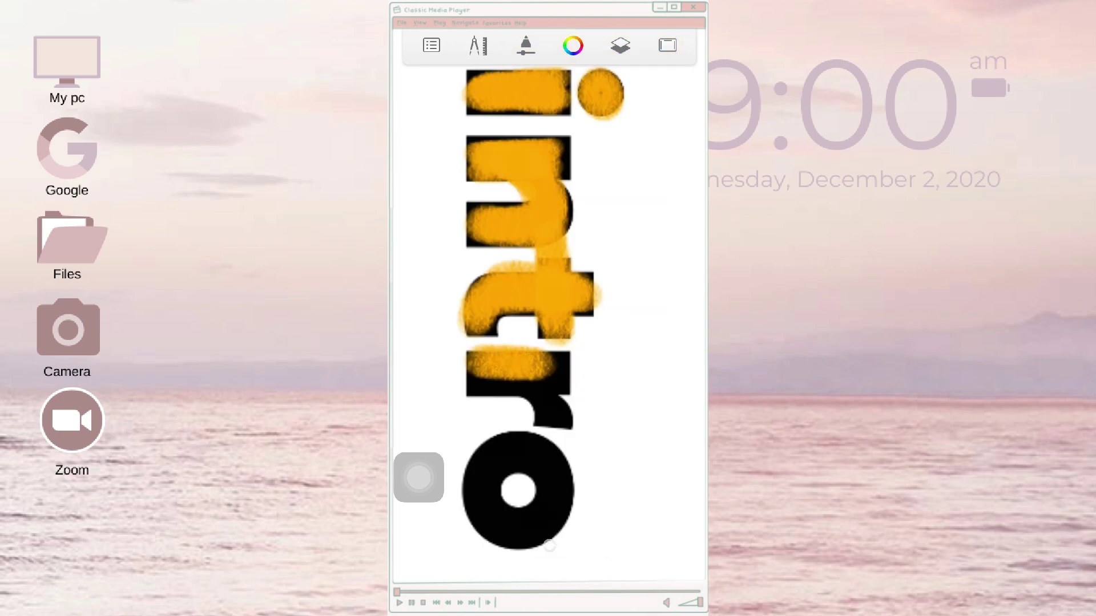
Step: In the drawing app, brush orange over the letters "r" and "o" at the end of "intro"
left_click_drag(485, 368, 554, 420)
left_click_drag(551, 492, 517, 514)
left_click_drag(419, 478, 419, 467)
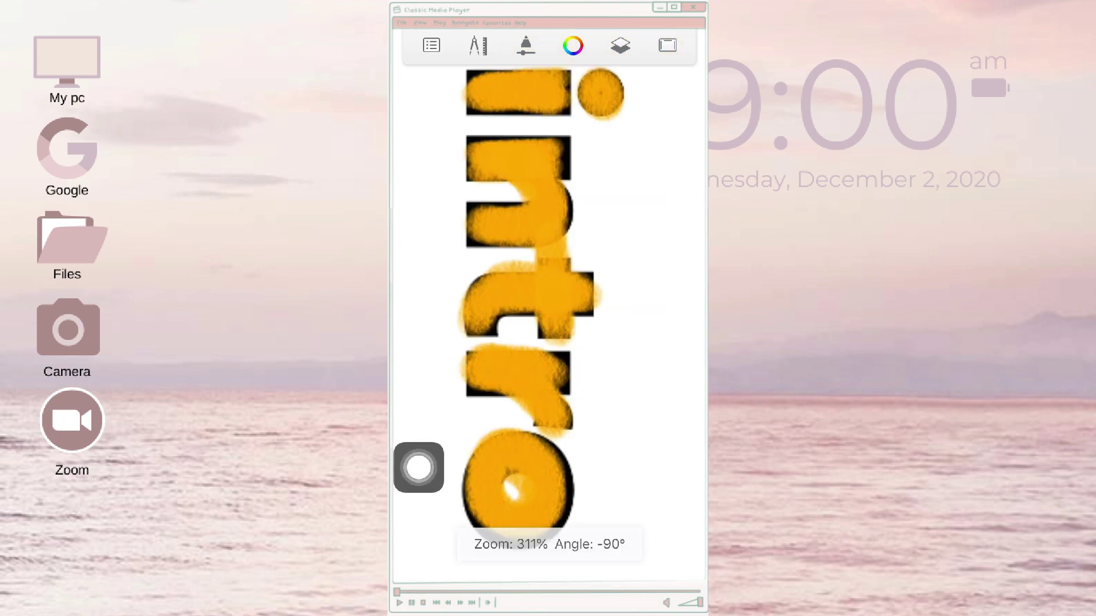
scroll(549, 305, "down", 10)
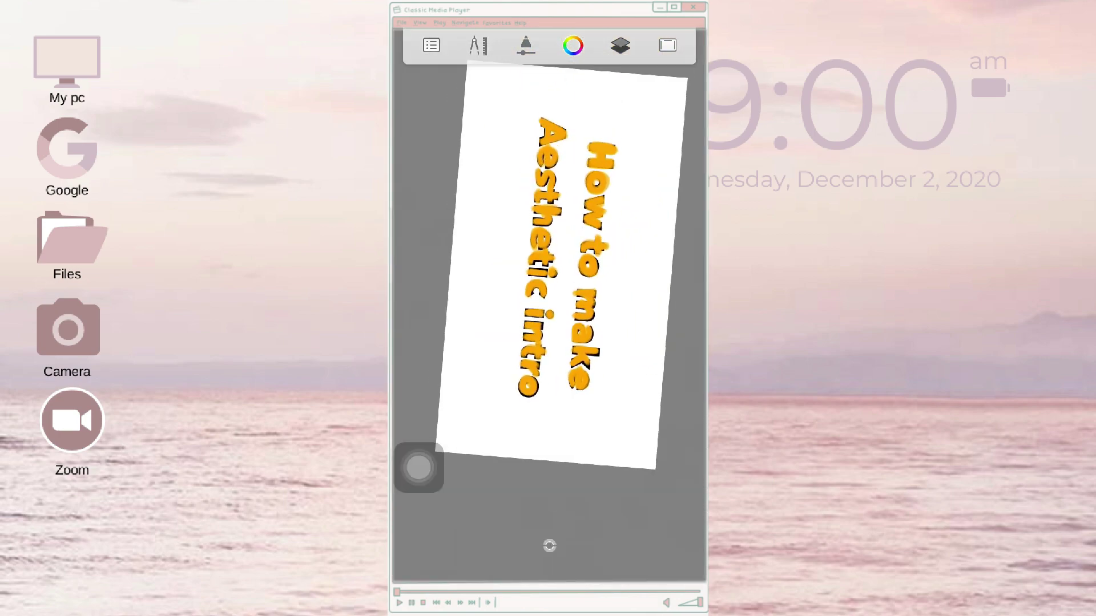
Step: Hide the orange lettering layer and brush orange over the "H" and start of the "o" in "How" on an empty layer
left_click(620, 45)
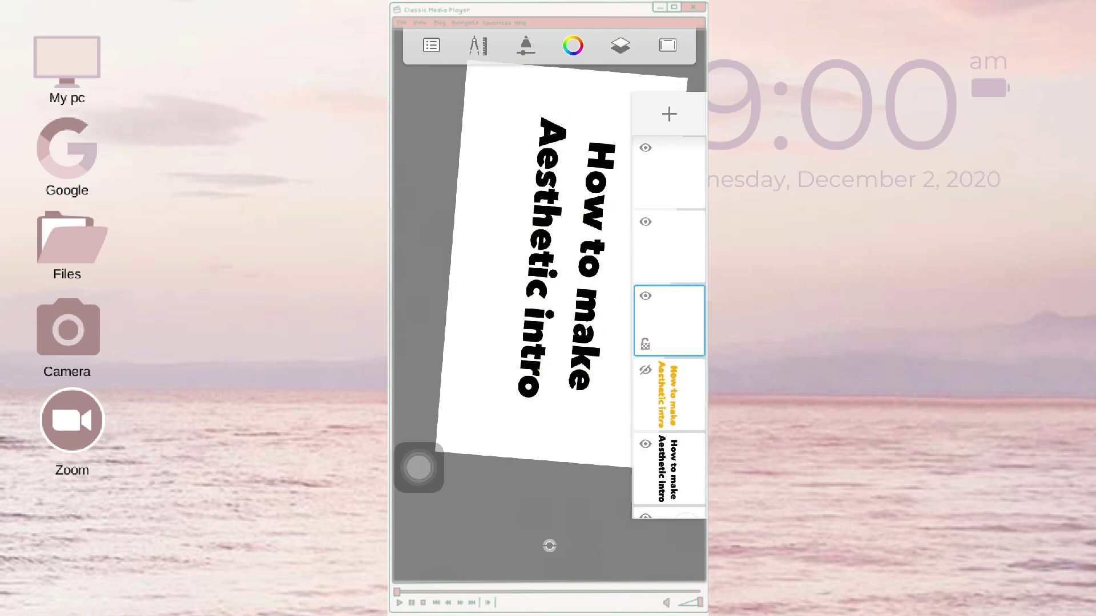
left_click(620, 45)
scroll(549, 305, "up", 10)
left_click_drag(485, 207, 602, 195)
left_click_drag(545, 222, 546, 285)
left_click_drag(489, 298, 607, 289)
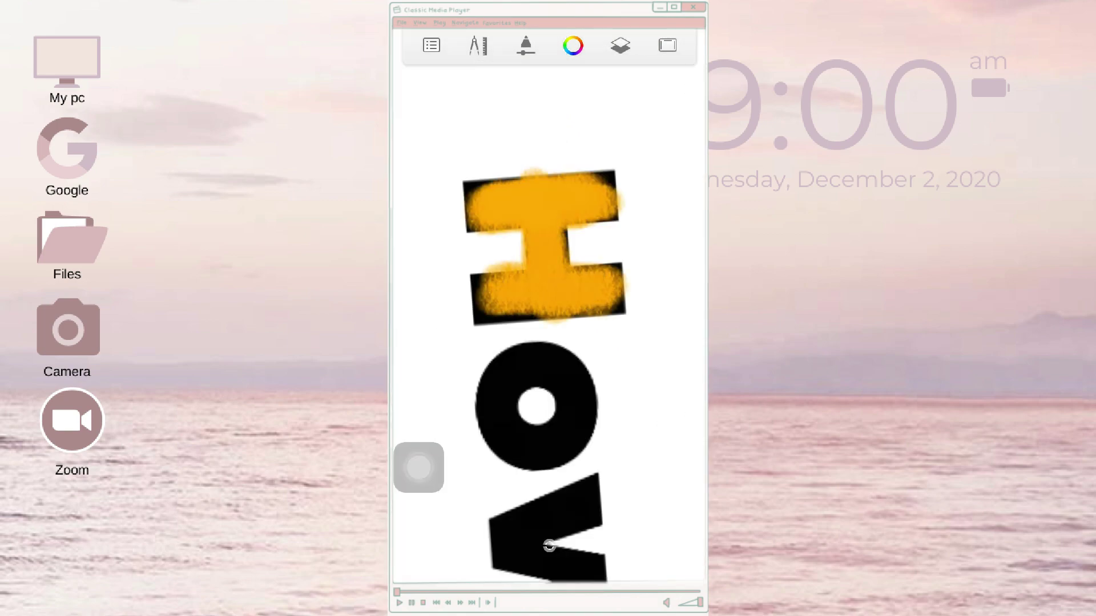
left_click_drag(534, 357, 562, 362)
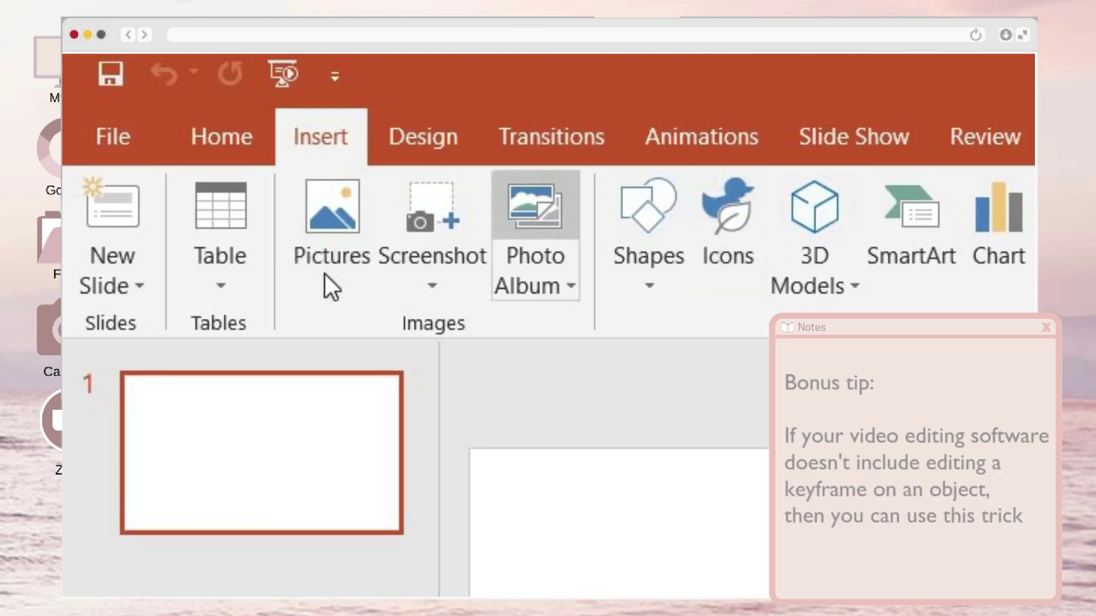
Step: Switch to PowerPoint and insert the green-background cursor picture from the cursor folder onto the slide
left_click(327, 284)
left_click(557, 371)
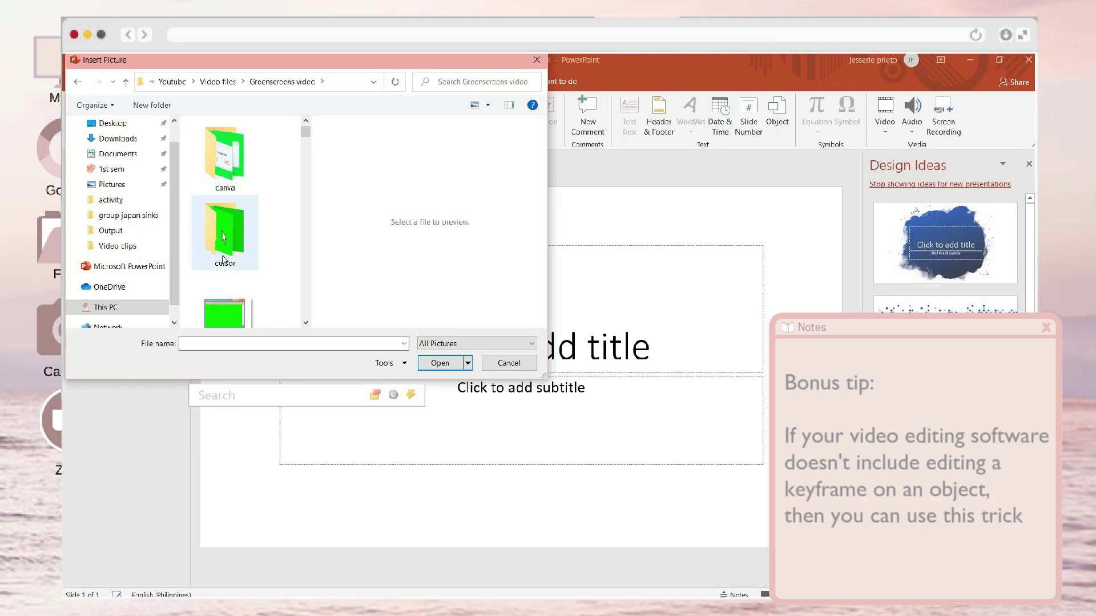
double_click(223, 236)
double_click(223, 162)
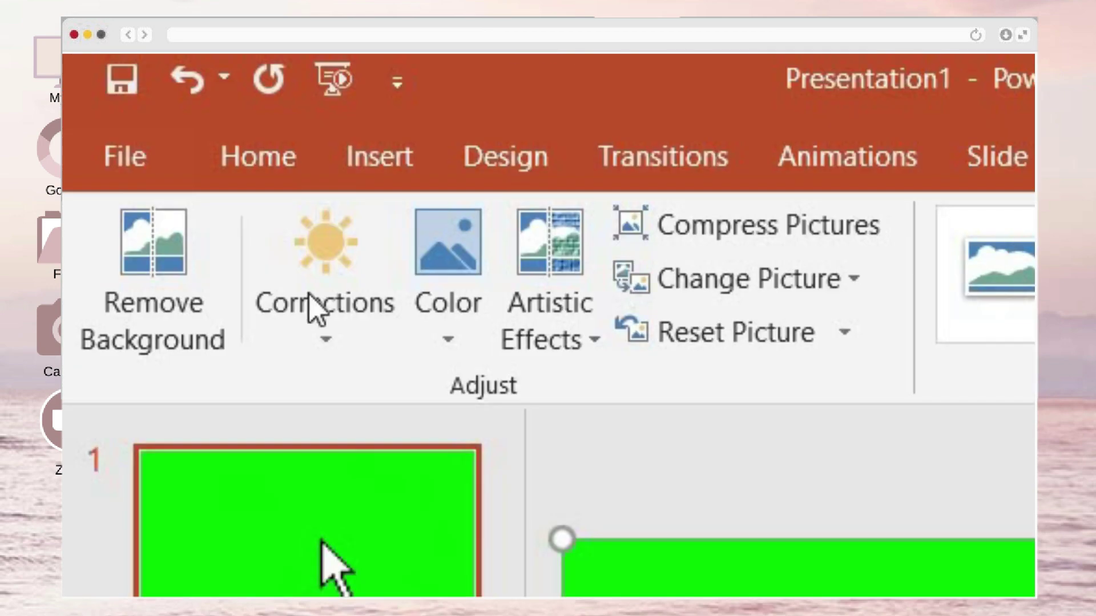
Step: Remove the cursor picture's green background, keep the changes, and recolour the picture grayscale
left_click(152, 318)
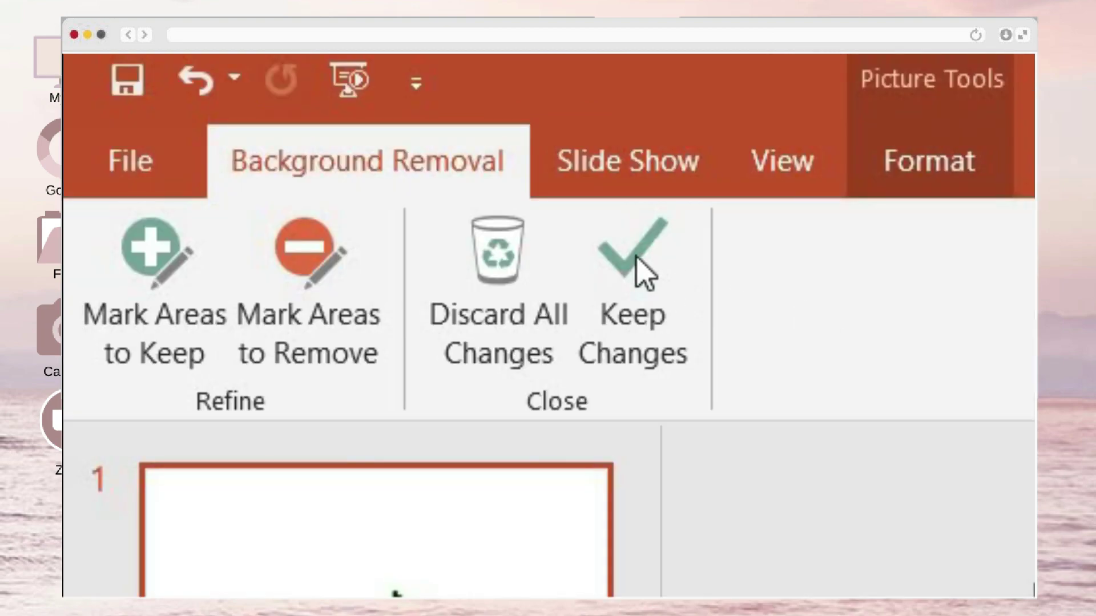
left_click(633, 257)
left_click(470, 285)
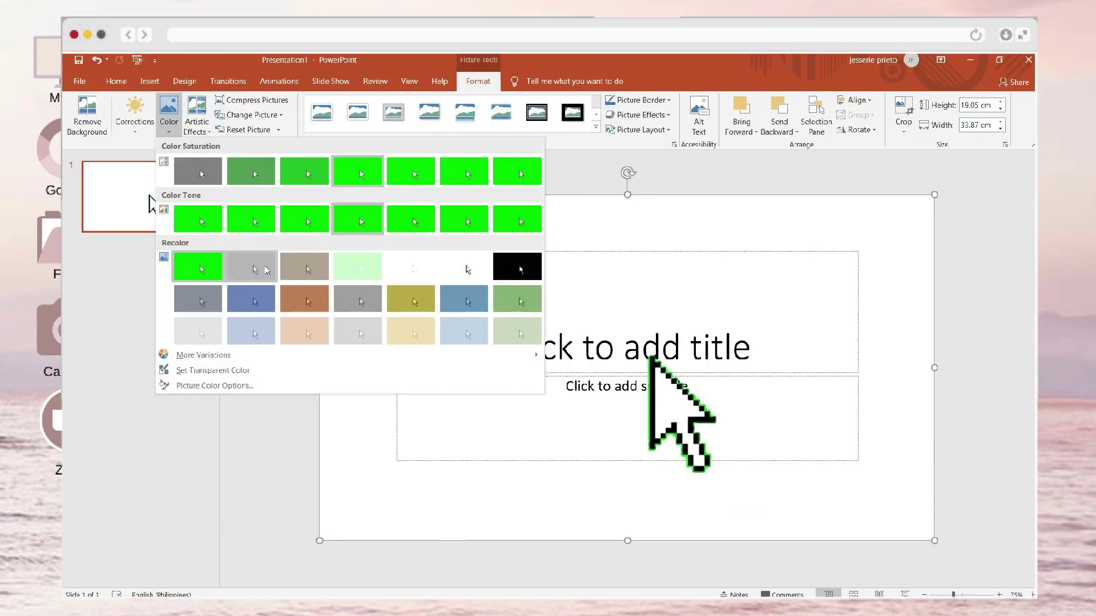
left_click(267, 270)
Step: Delete the empty text placeholders from the slide
left_click(760, 379)
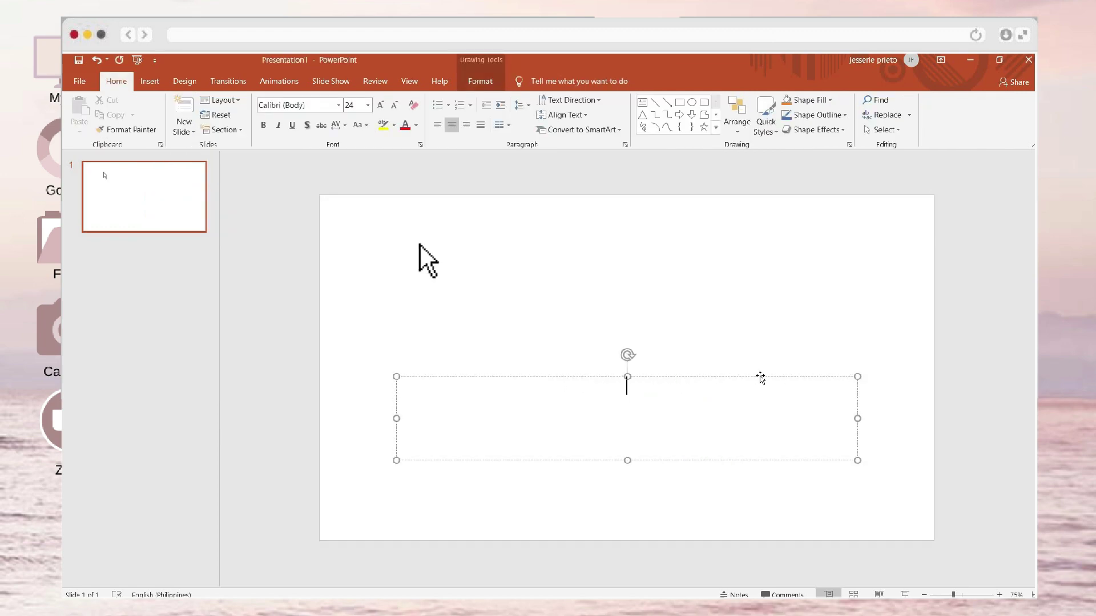
key("Delete")
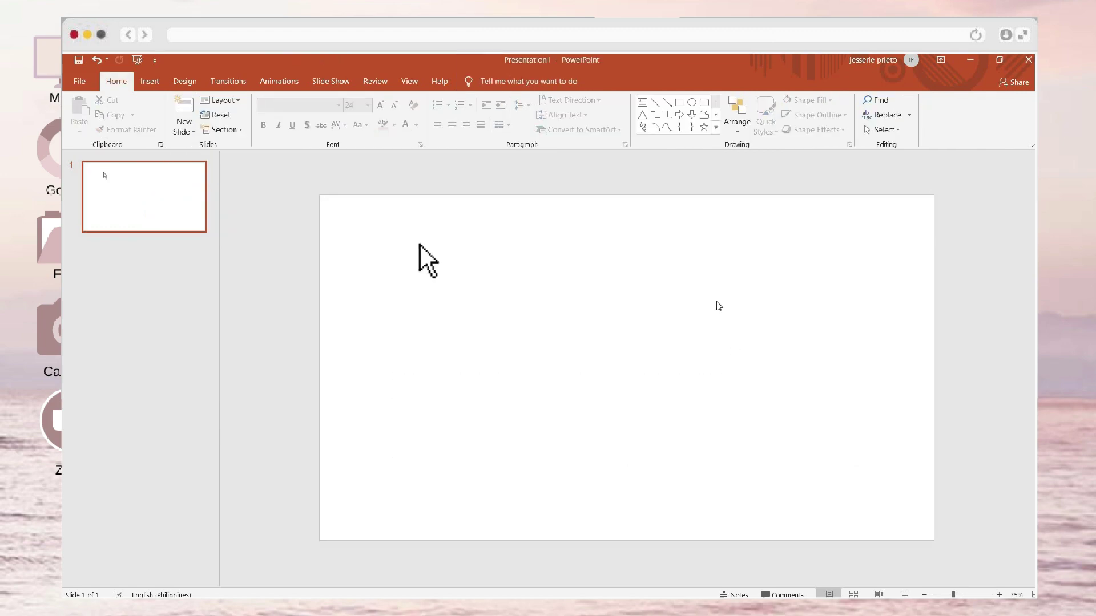
Step: Insert picture 1 from Downloads as the slide's backdrop and move the cursor picture to the slide's lower right
scroll(229, 148, "up", 3)
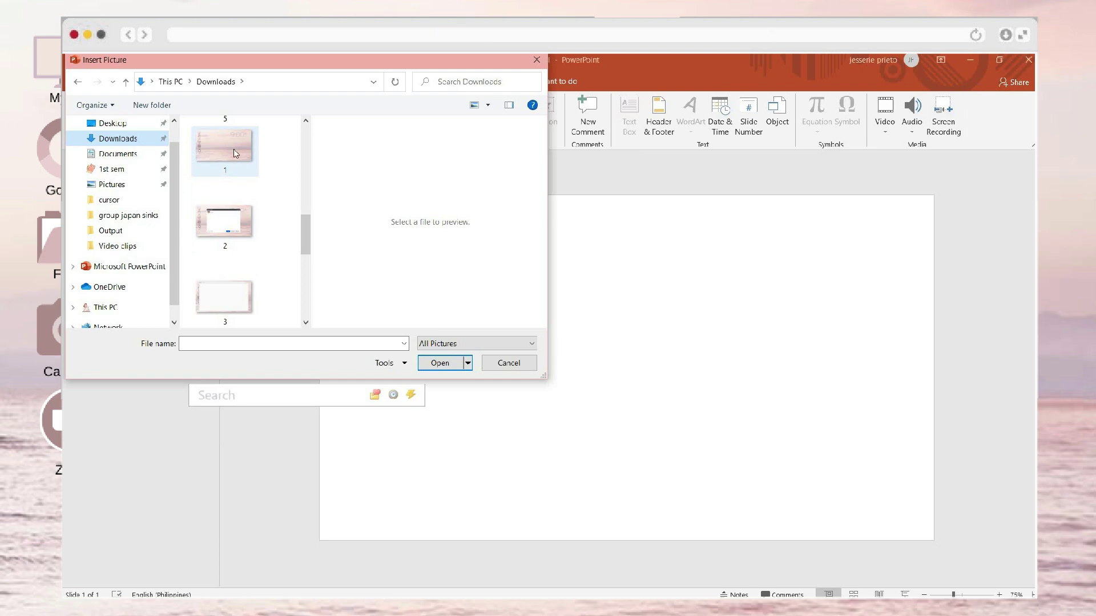
double_click(234, 150)
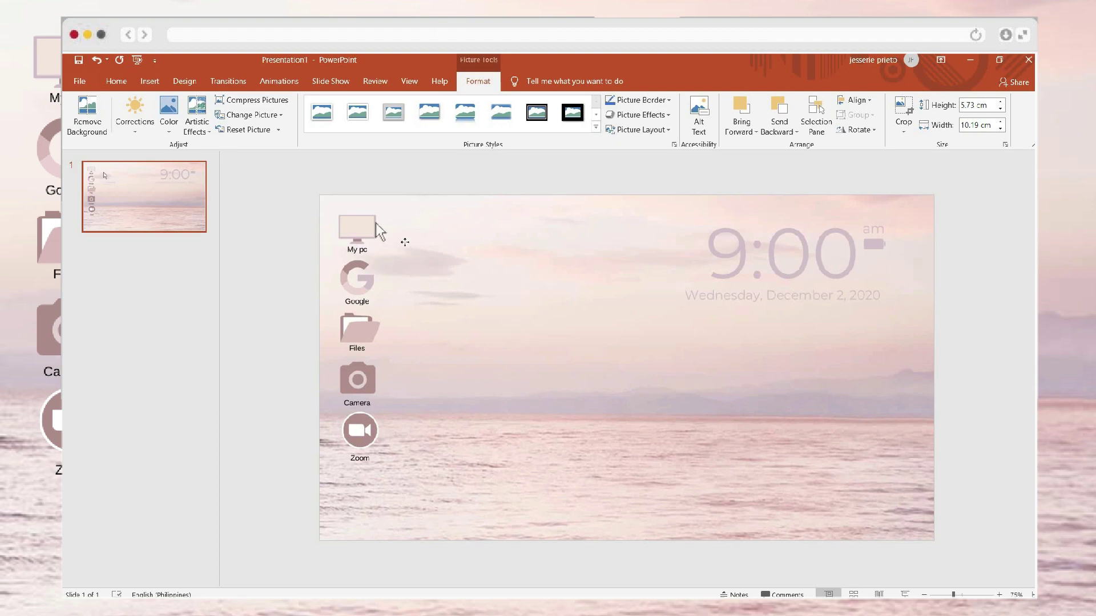
left_click_drag(405, 242, 758, 485)
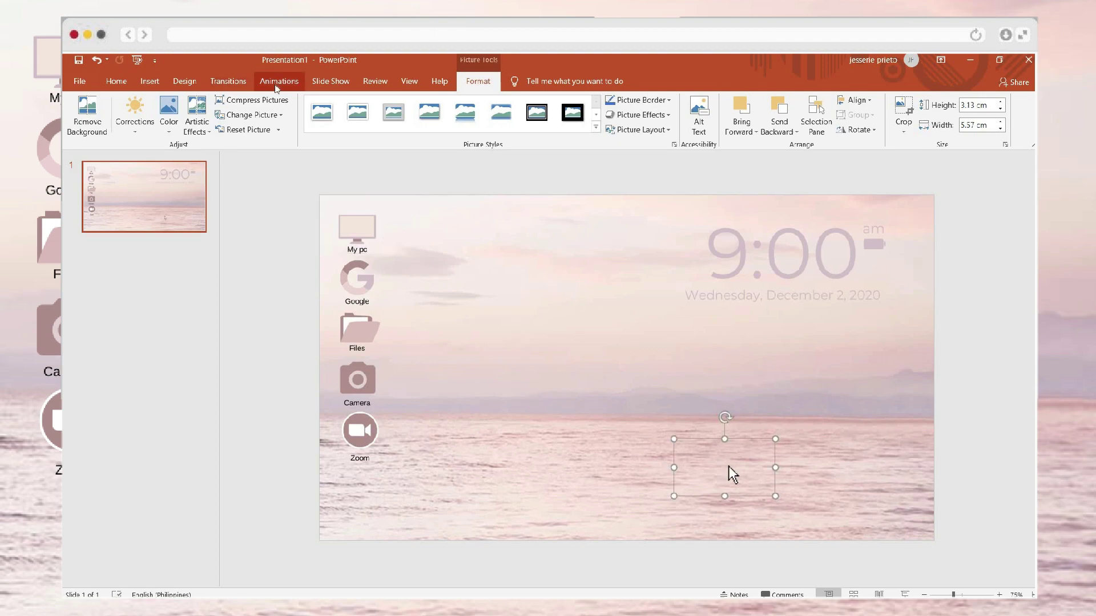
Step: Animate the cursor picture with a custom motion path drawn from the slide's bottom edge to the Google icon
left_click(278, 83)
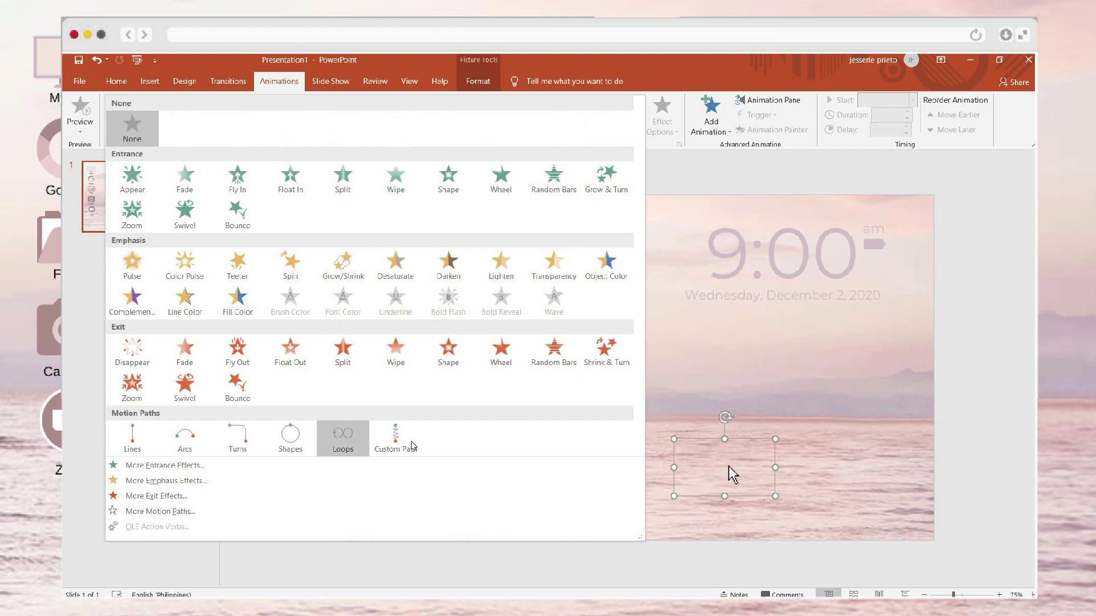
left_click(372, 445)
left_click(754, 539)
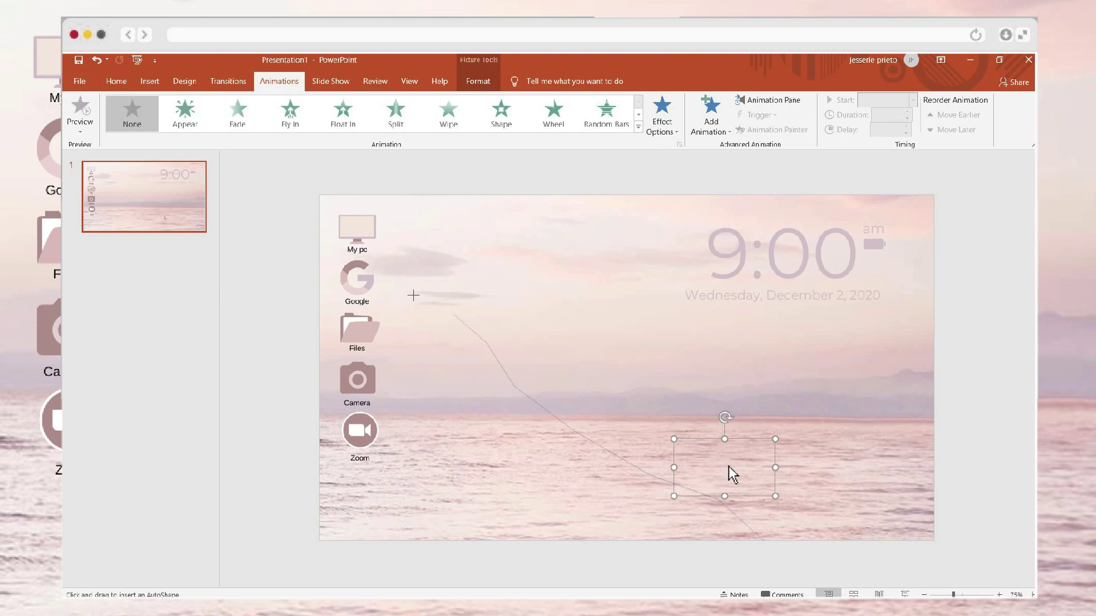
double_click(370, 285)
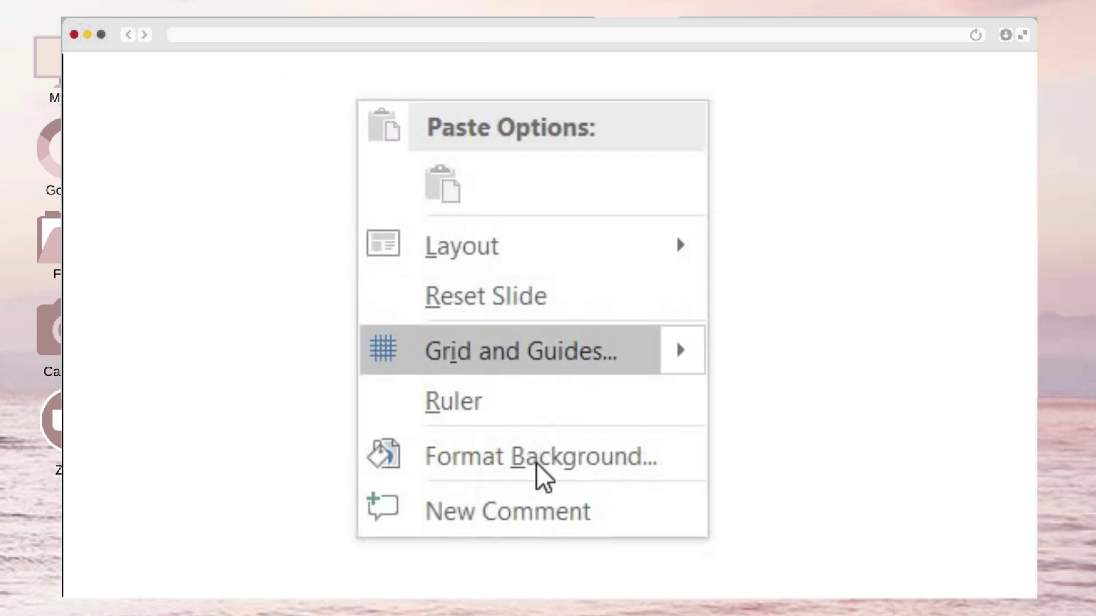
Step: Fill the slide background with solid bright green from the standard colours
left_click(537, 462)
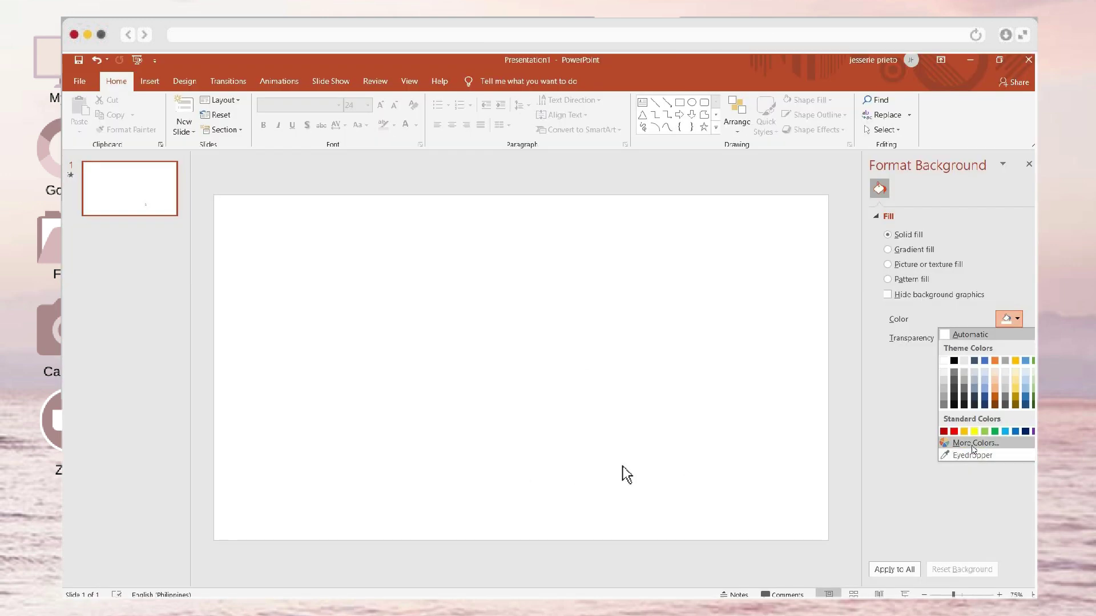
left_click(974, 447)
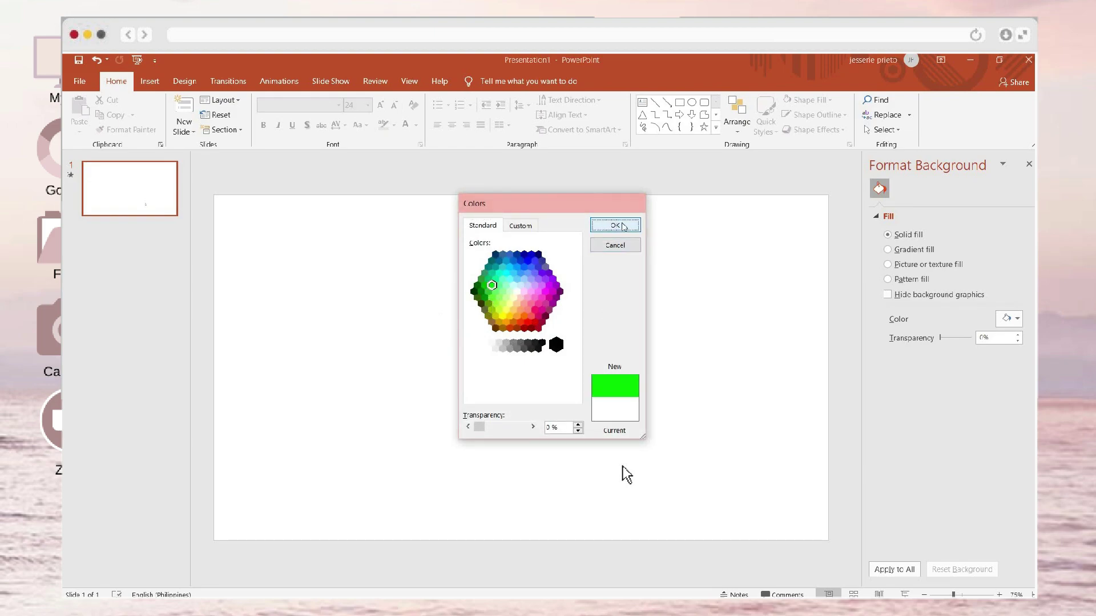
left_click(614, 225)
left_click(279, 81)
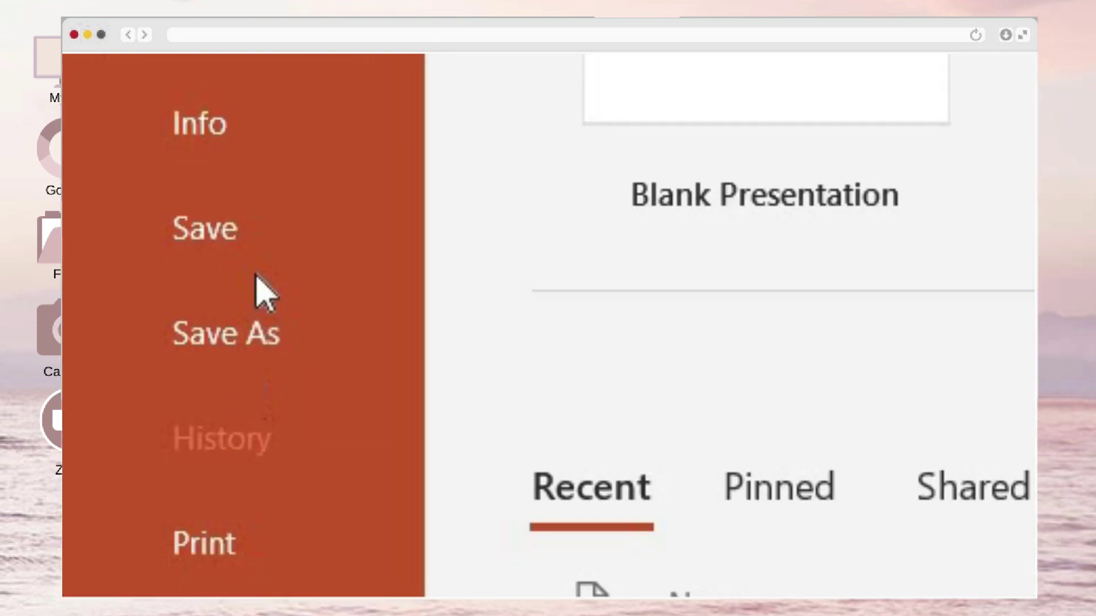
Step: Save the presentation to Downloads as an MPEG-4 video named cursor1.2
left_click(227, 371)
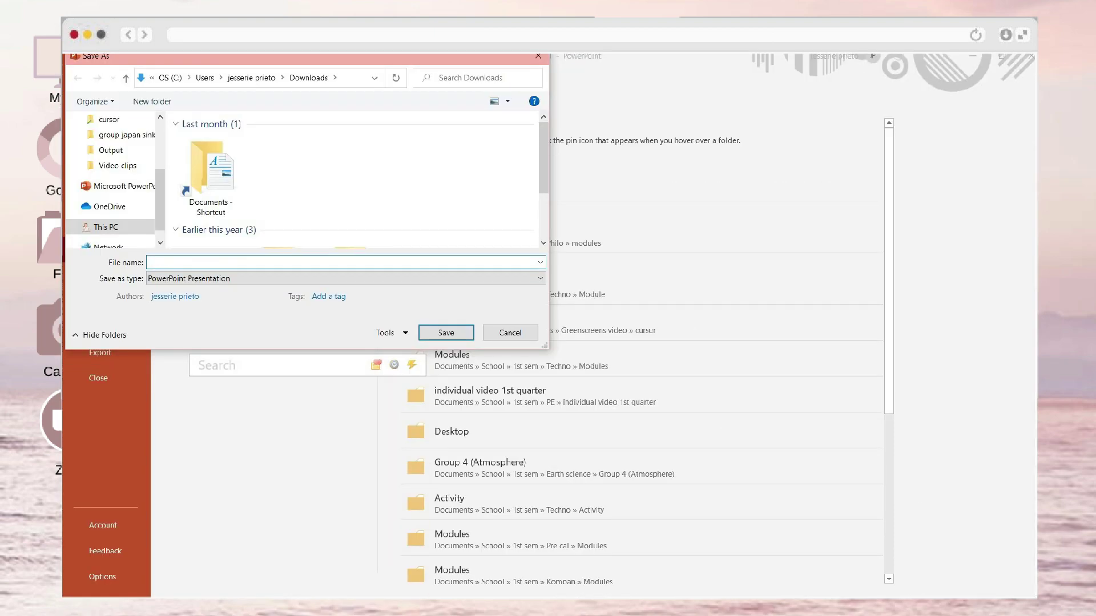
type("cursor1.2")
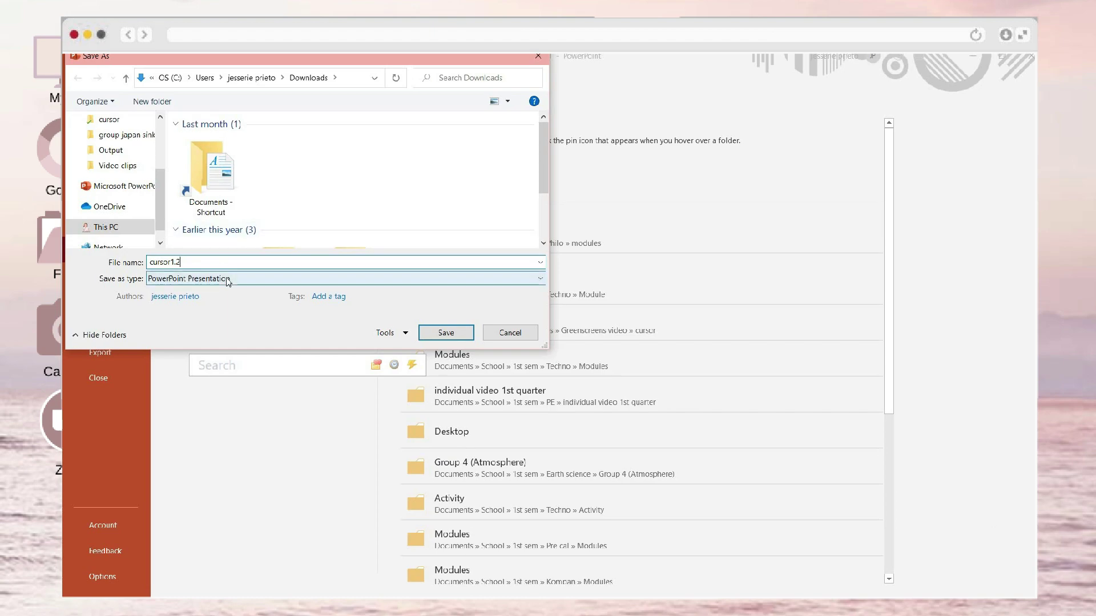
left_click(229, 279)
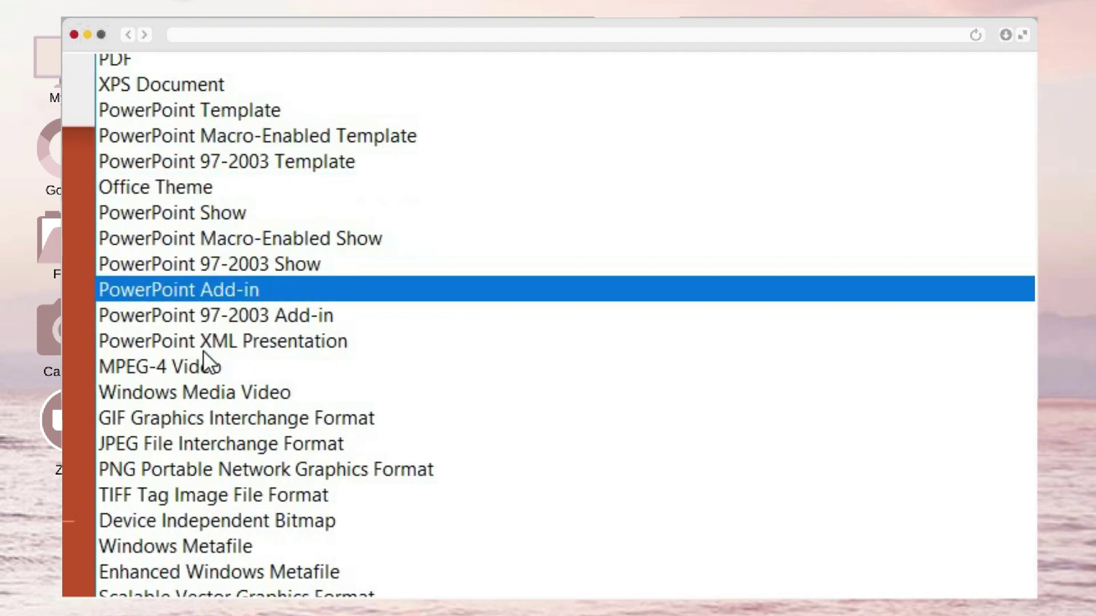
left_click(200, 365)
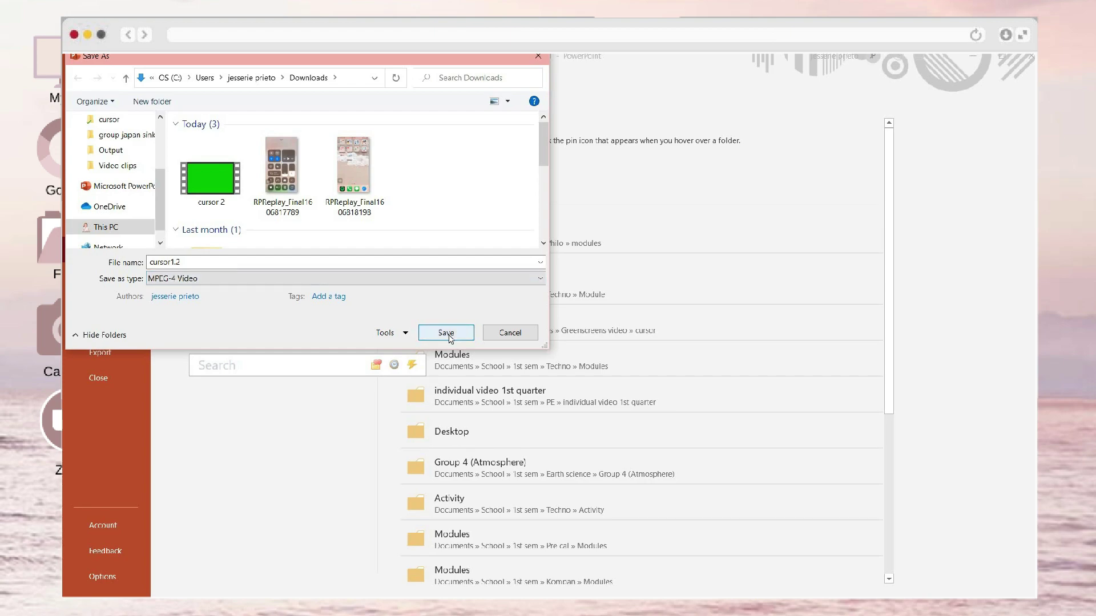
left_click(448, 337)
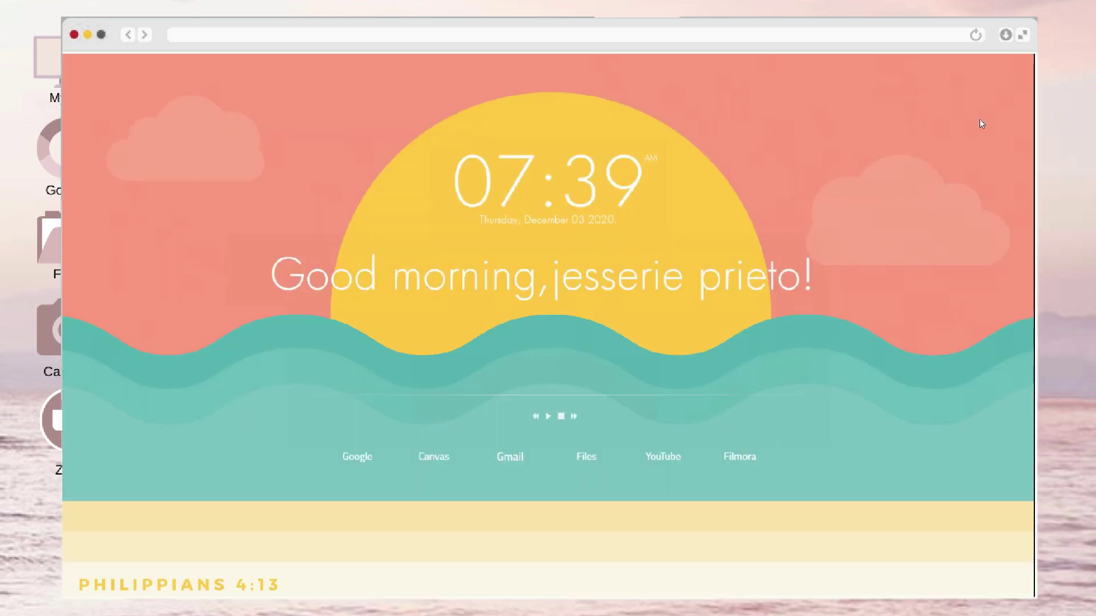
Step: Switch to Filmora and apply a freeze frame to the cursor clip at the start of picture 2
left_click(187, 362)
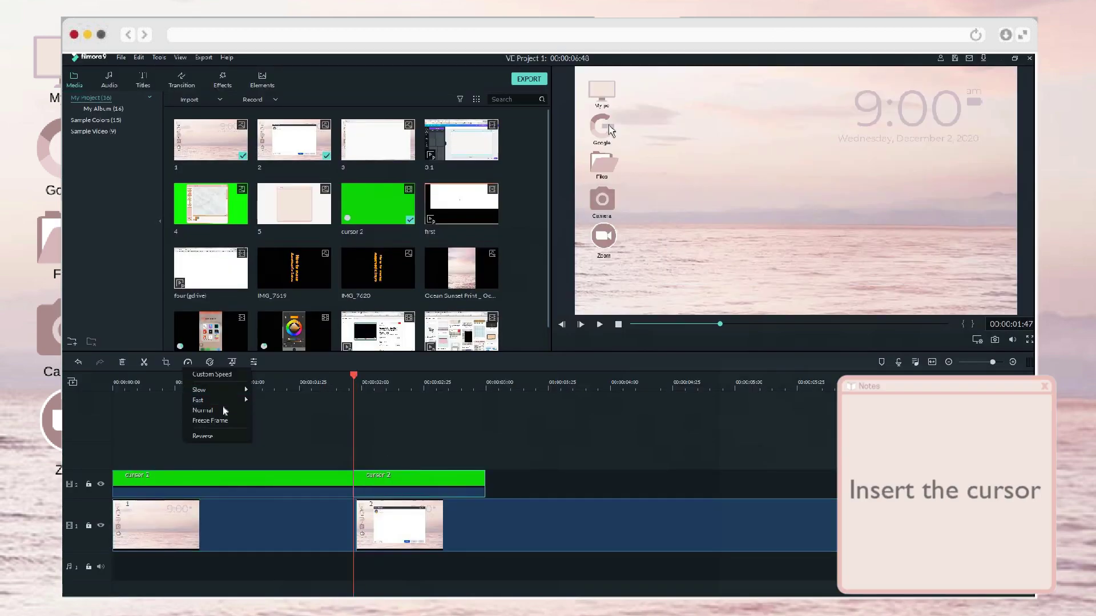
left_click(221, 421)
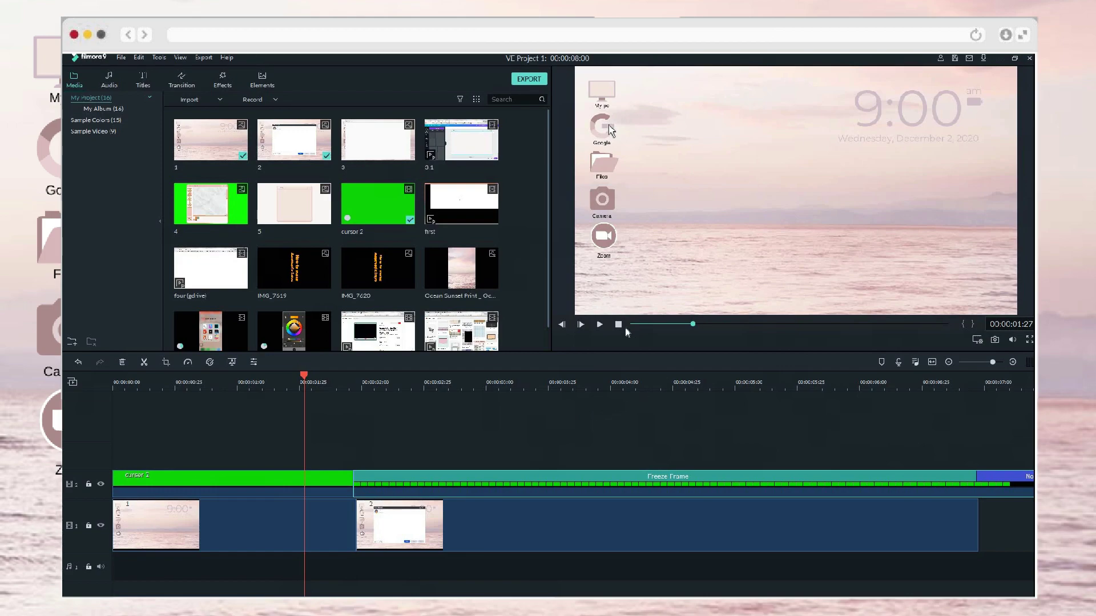
left_click(617, 382)
Step: Place lettering images IMG_7619 and IMG_7620 on the track above the cursor clip and shorten them over picture 2
left_click_drag(294, 269, 365, 458)
left_click_drag(971, 457, 508, 458)
left_click_drag(378, 269, 488, 461)
left_click(144, 362)
key("Delete")
left_click(353, 458)
left_click_drag(350, 458, 477, 451)
left_click(412, 456)
Step: Rotate the IMG_7619 lettering to read horizontally, then scale and centre it over the message window
left_click_drag(813, 186, 768, 234)
left_click_drag(750, 104, 614, 240)
left_click_drag(794, 231, 859, 186)
left_click_drag(939, 259, 953, 273)
left_click_drag(896, 221, 874, 214)
Step: Move IMG_7620 to the fourth video track and rotate, scale and position its lettering to match IMG_7619
left_click_drag(523, 455, 413, 423)
left_click(431, 382)
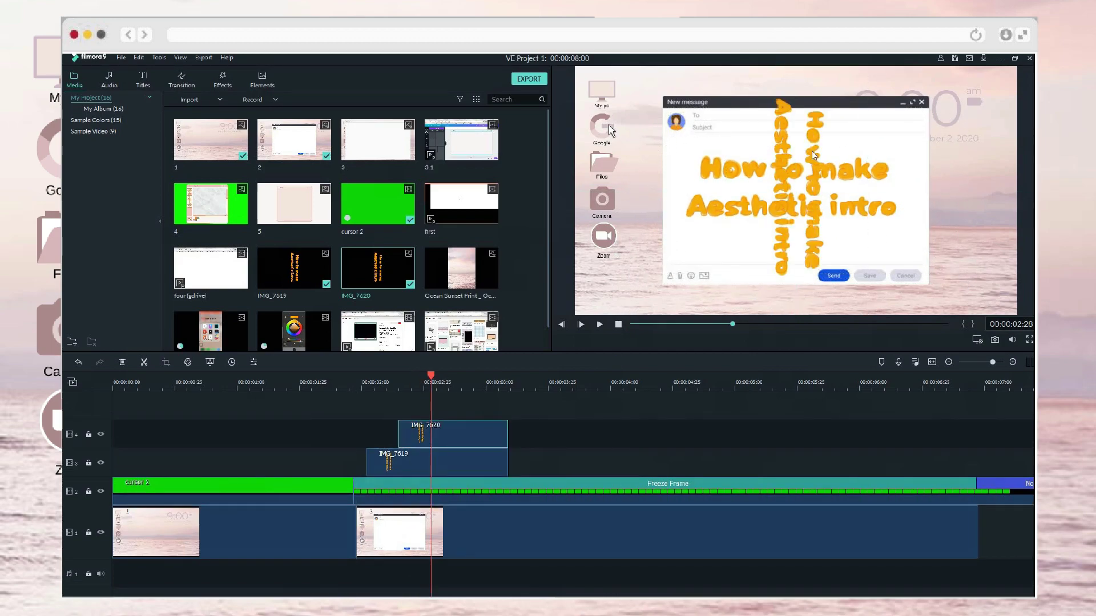
left_click_drag(813, 155, 799, 189)
left_click_drag(781, 87, 644, 224)
left_click_drag(775, 186, 774, 141)
left_click_drag(907, 251, 941, 272)
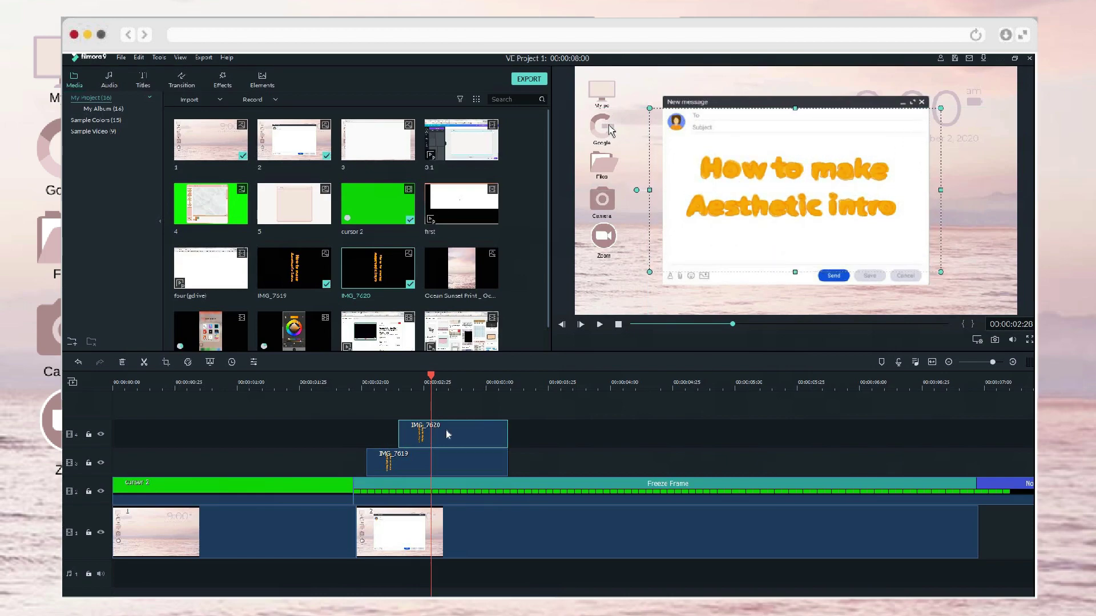
Step: Trim both lettering clips to equal lengths, place IMG_7620 directly after IMG_7619 on the third track, and play the sequence
left_click_drag(448, 435, 411, 433)
left_click_drag(497, 467, 497, 467)
left_click(377, 383)
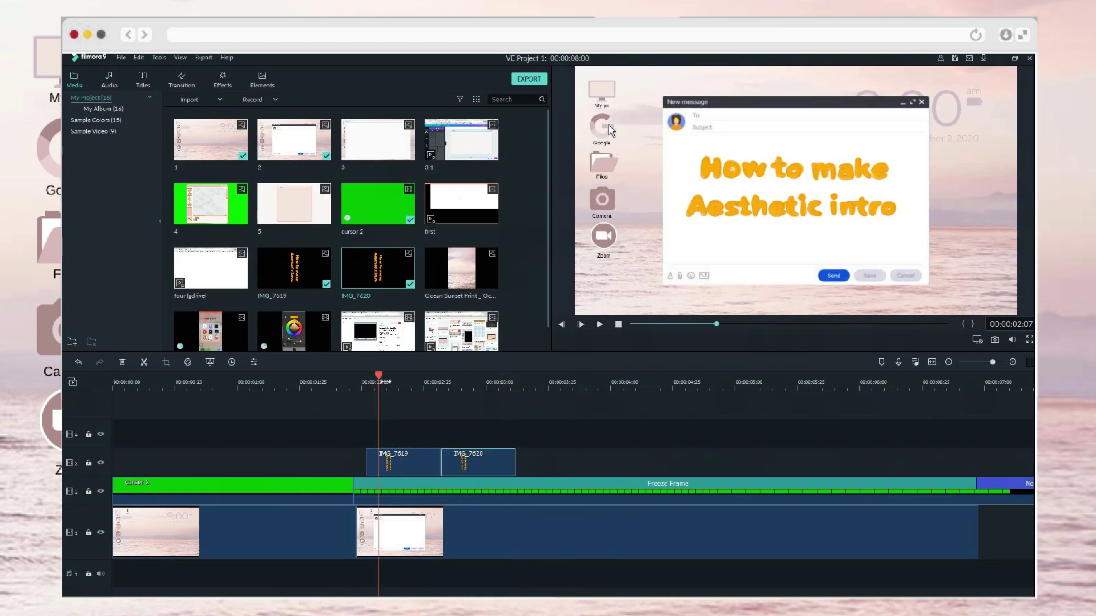
key("space")
left_click(303, 384)
key("space")
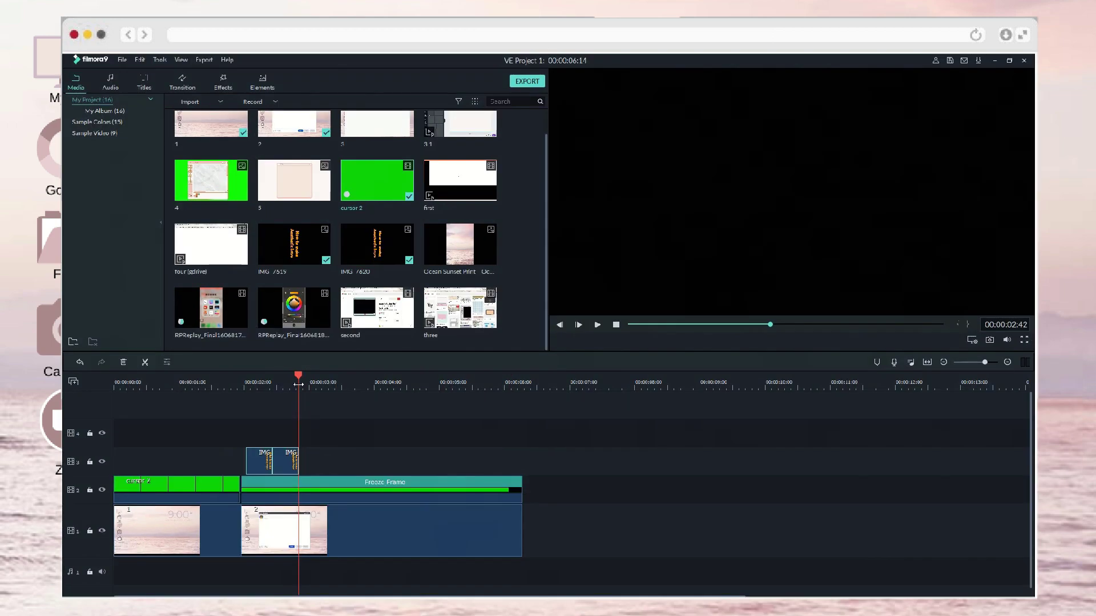
Step: Paste repeated copies of the two lettering clips back to back until they extend past the freeze frame's end
key("ctrl+v")
key("ctrl+v")
key("ctrl+v")
key("ctrl+v")
key("ctrl+v")
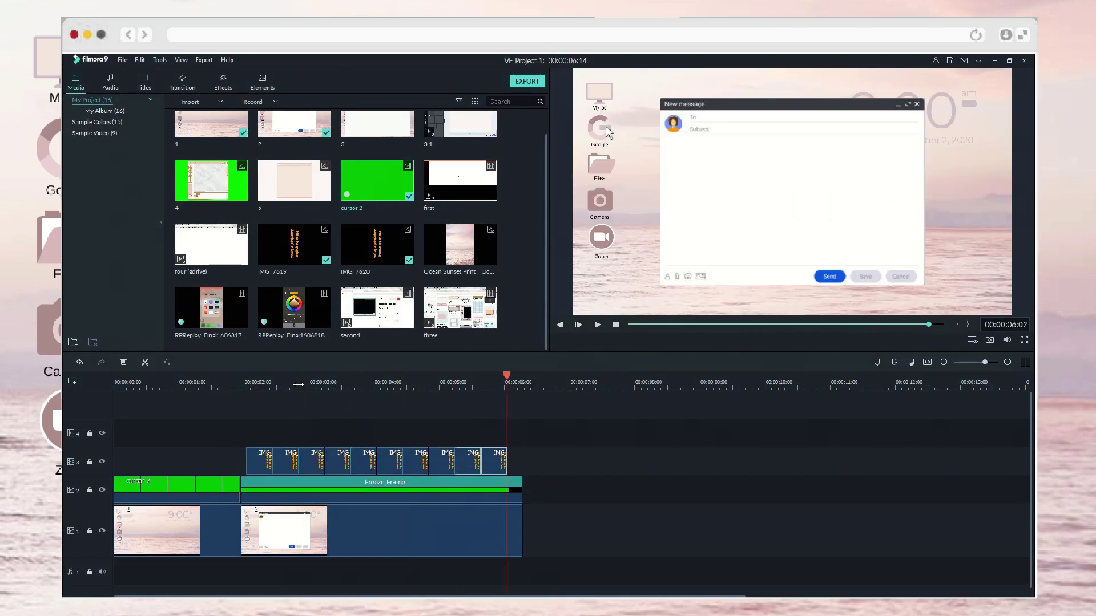
key("ctrl+v")
key("ctrl+v")
Step: Cut the lettering clips off at the end of picture 2, delete the excess, and preview the sequence
left_click(525, 382)
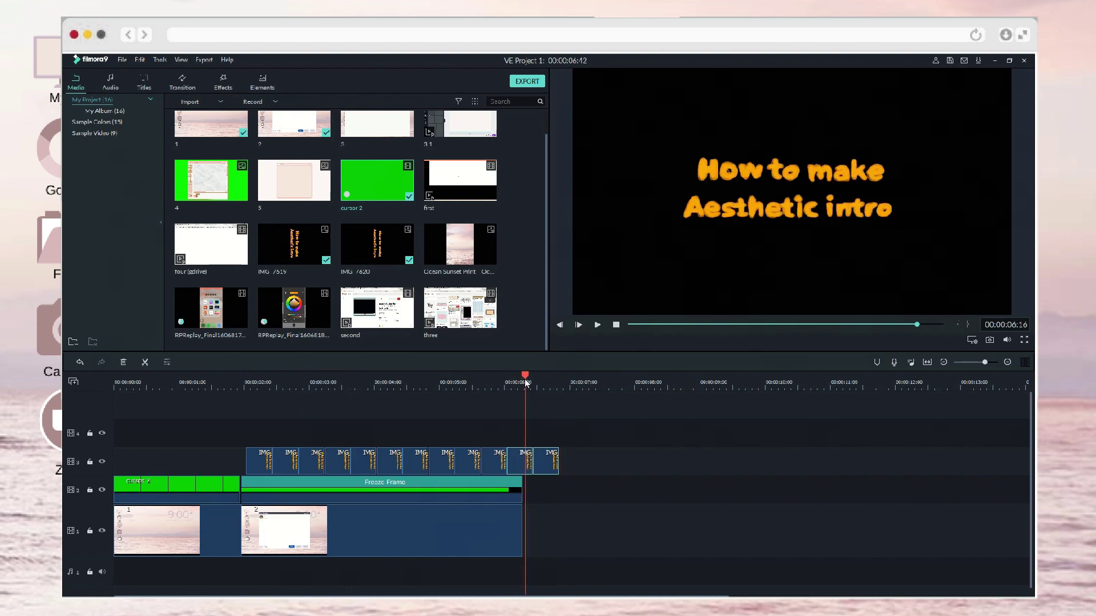
left_click_drag(522, 382, 524, 382)
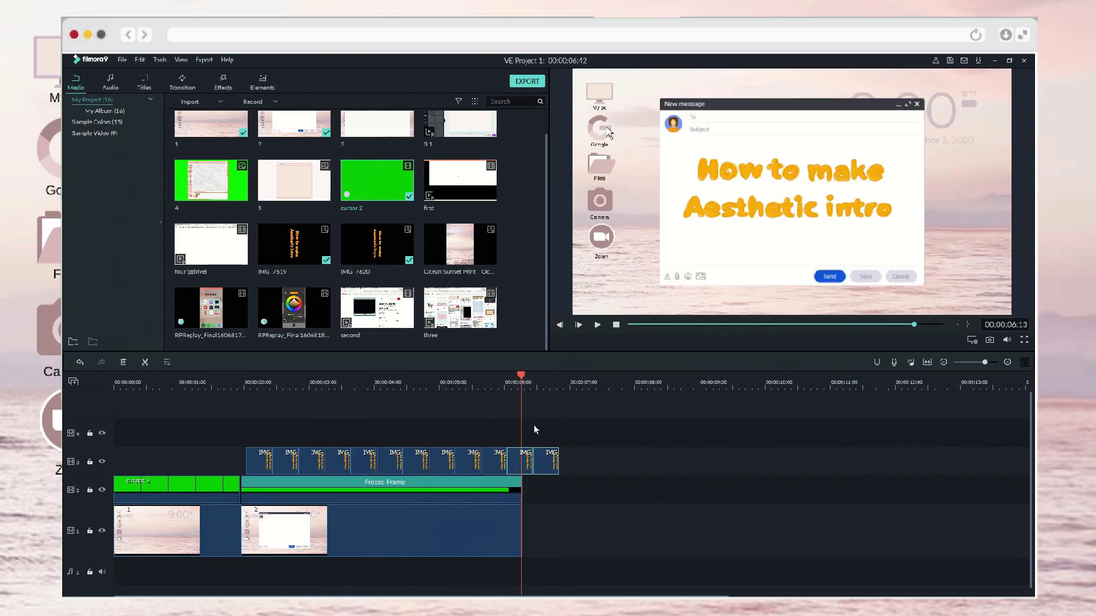
left_click_drag(534, 432, 566, 501)
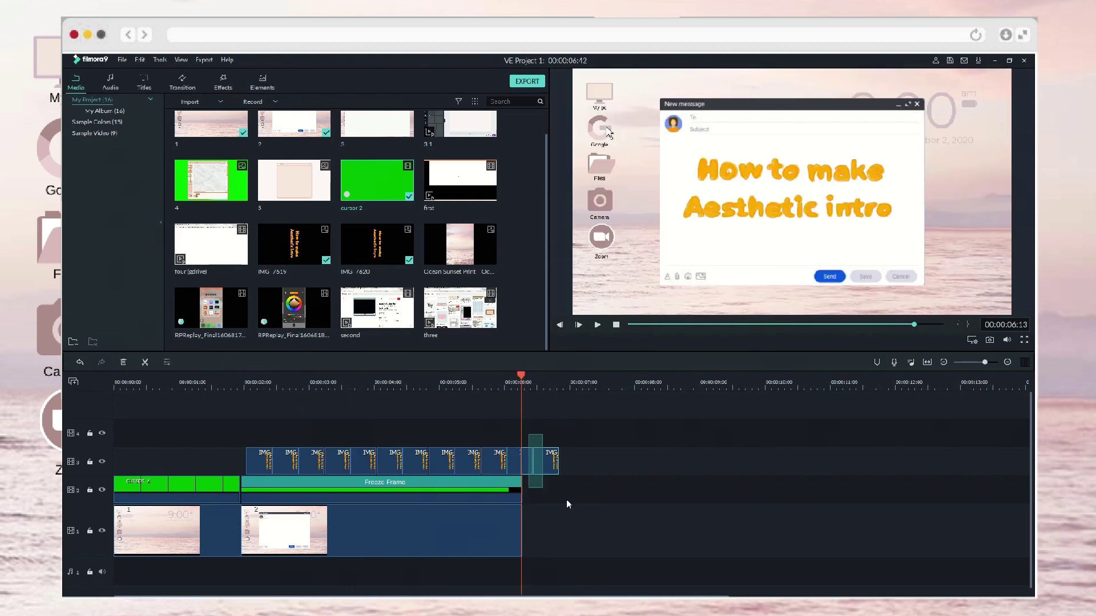
left_click(128, 362)
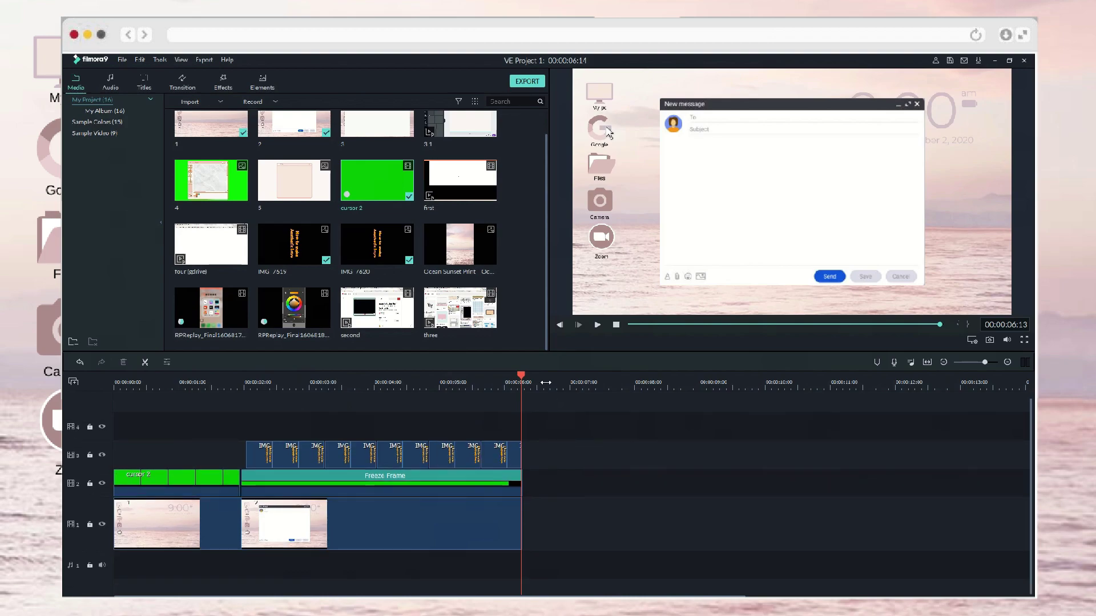
left_click_drag(545, 383, 570, 475)
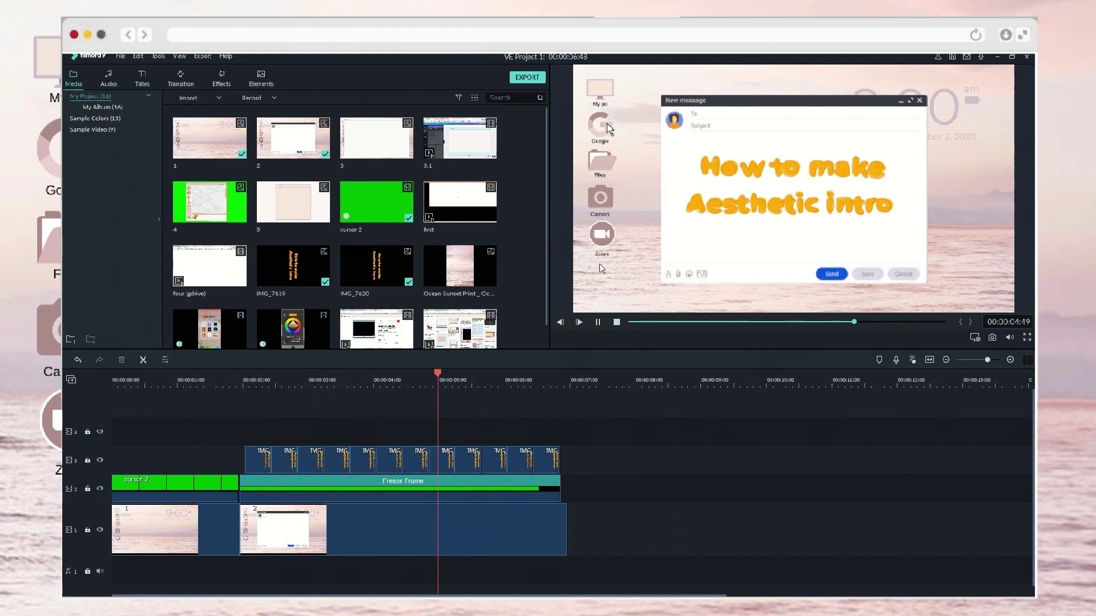
key("space")
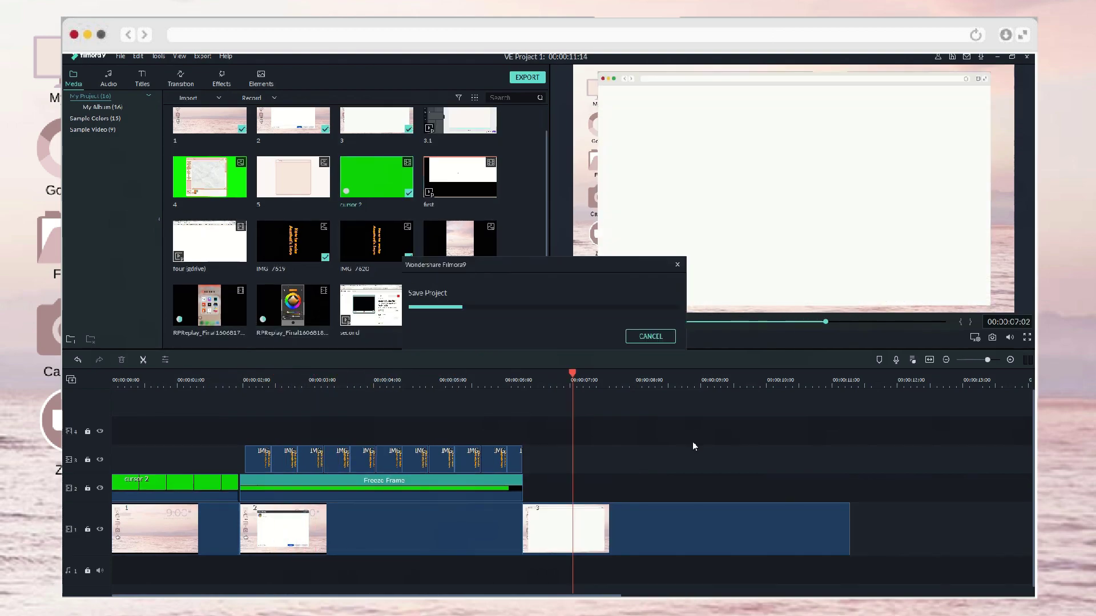